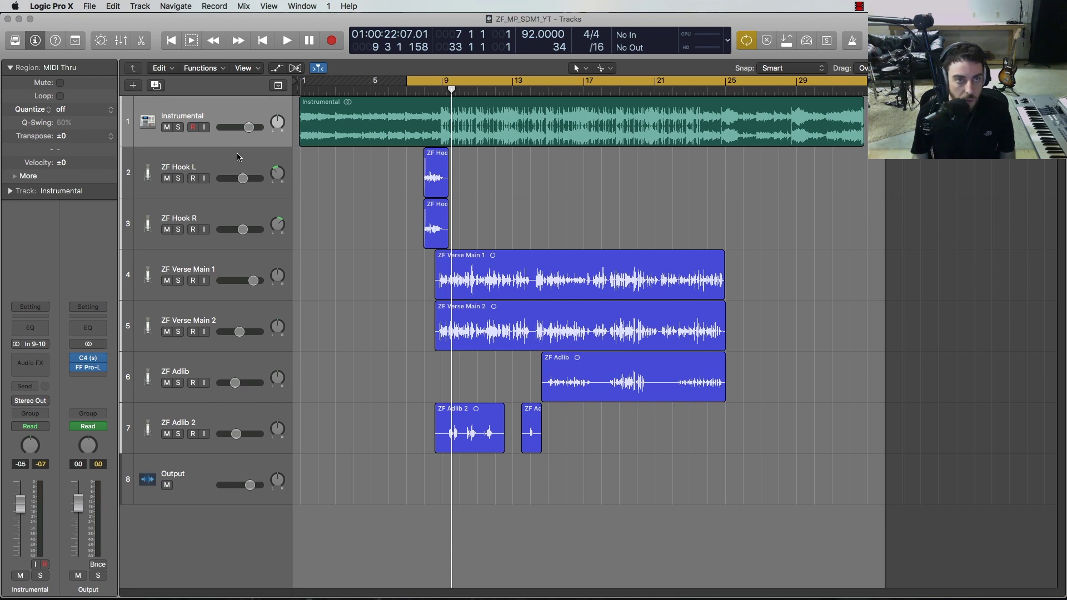
- Play the song from bar 7 and lower the Instrumental track to -5.0 dB in the mixer
key("x")
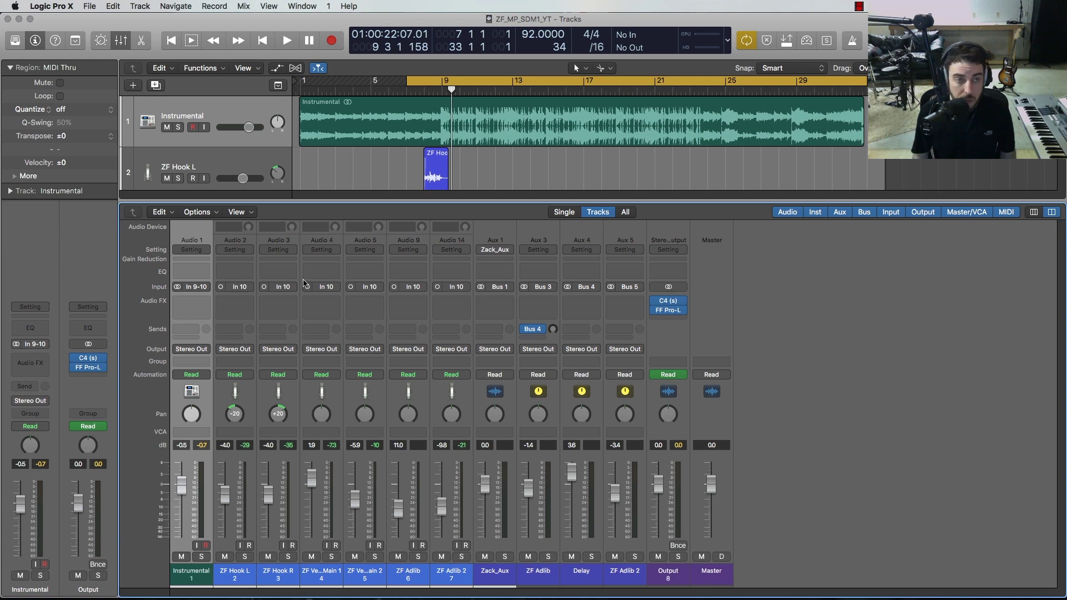
key("x")
key("space")
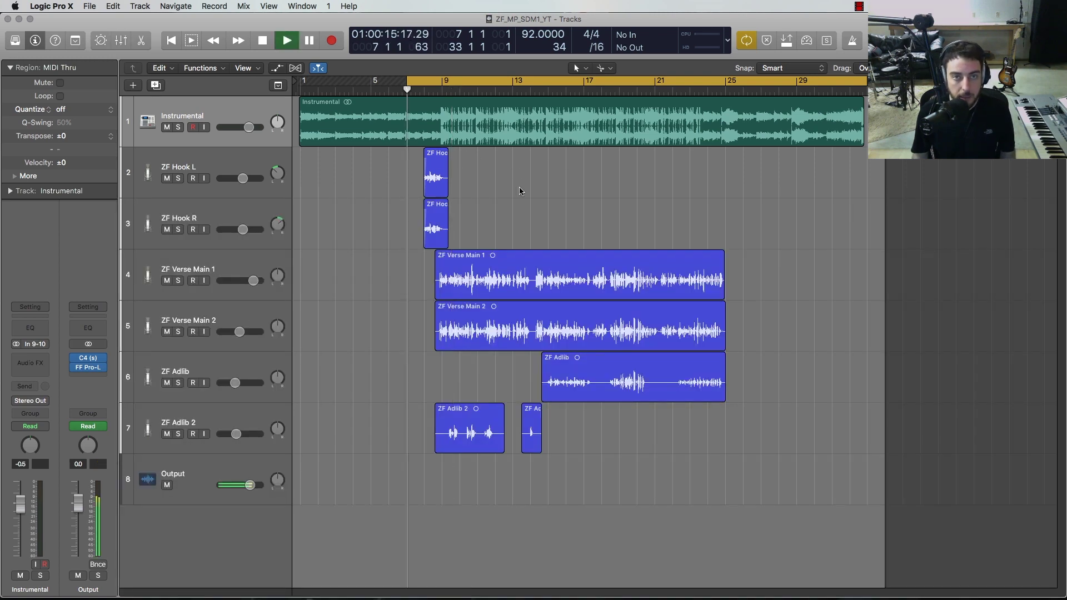
key("x")
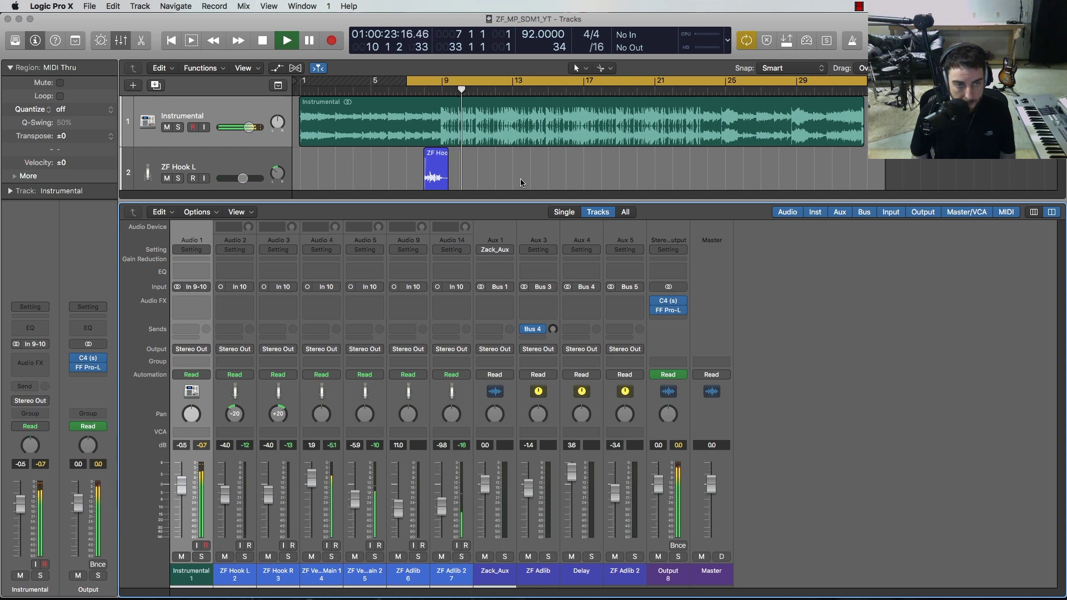
key("x")
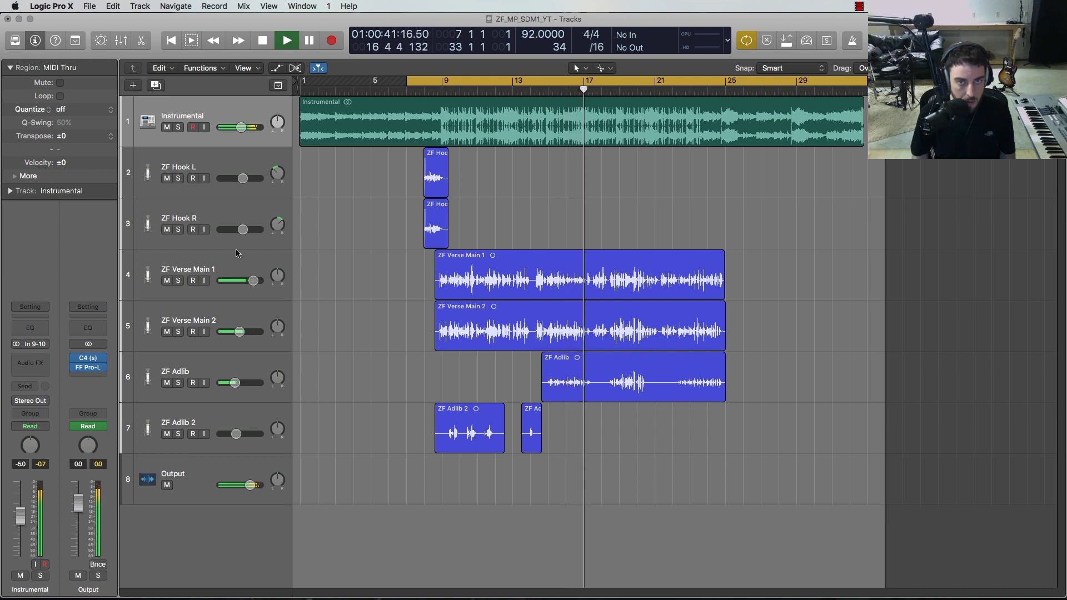
- Compare the mix without and with the Instrumental track by muting and unmuting it during playback, and stop playback
left_click(166, 128)
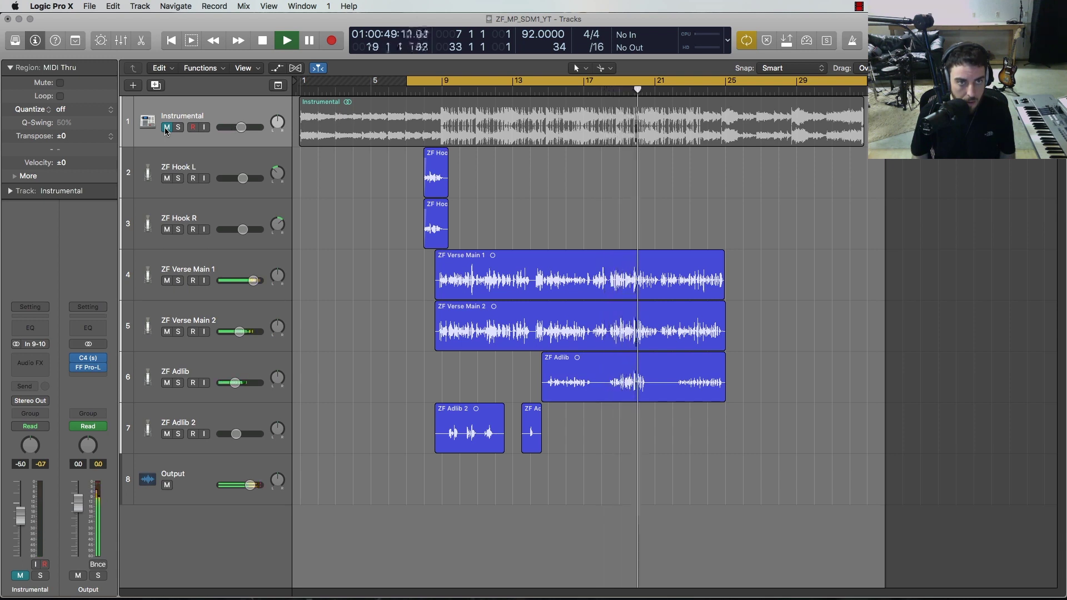
left_click(166, 127)
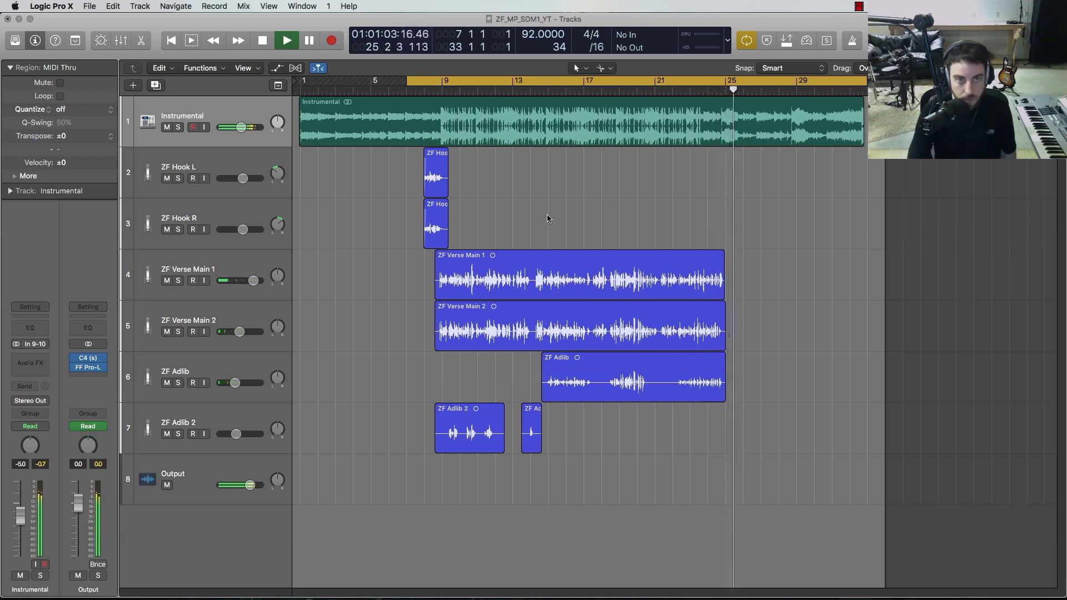
key("Return")
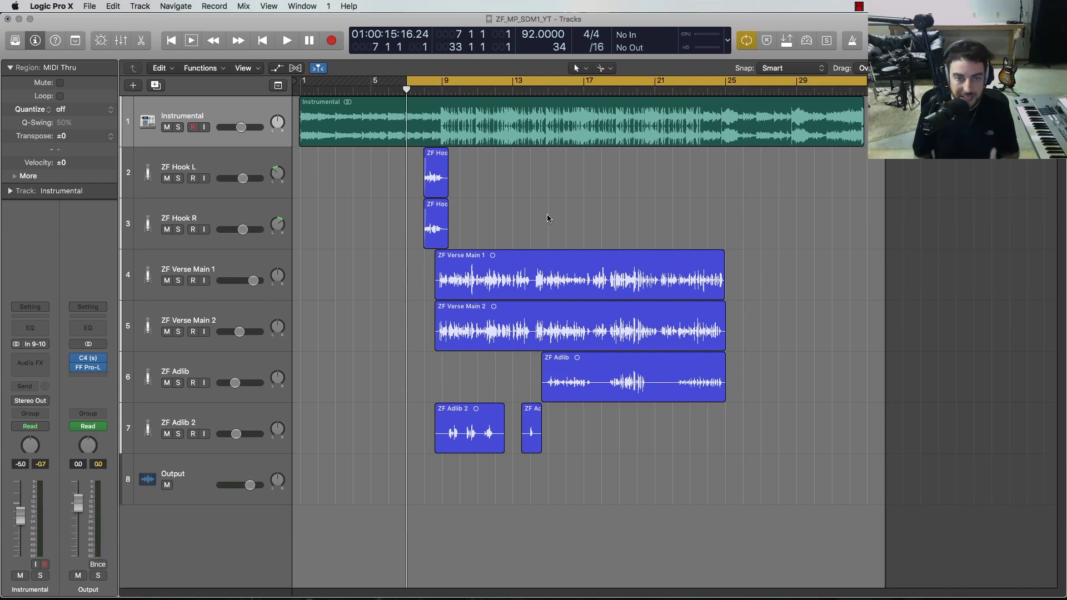
- Examine the hook, verse and adlib regions and their waveforms from bar 8 onward, close up and as a whole
left_click(451, 87)
key("super+Right")
key("super+Right")
key("super+Right")
key("super+Right")
key("super+Down")
key("super+Down")
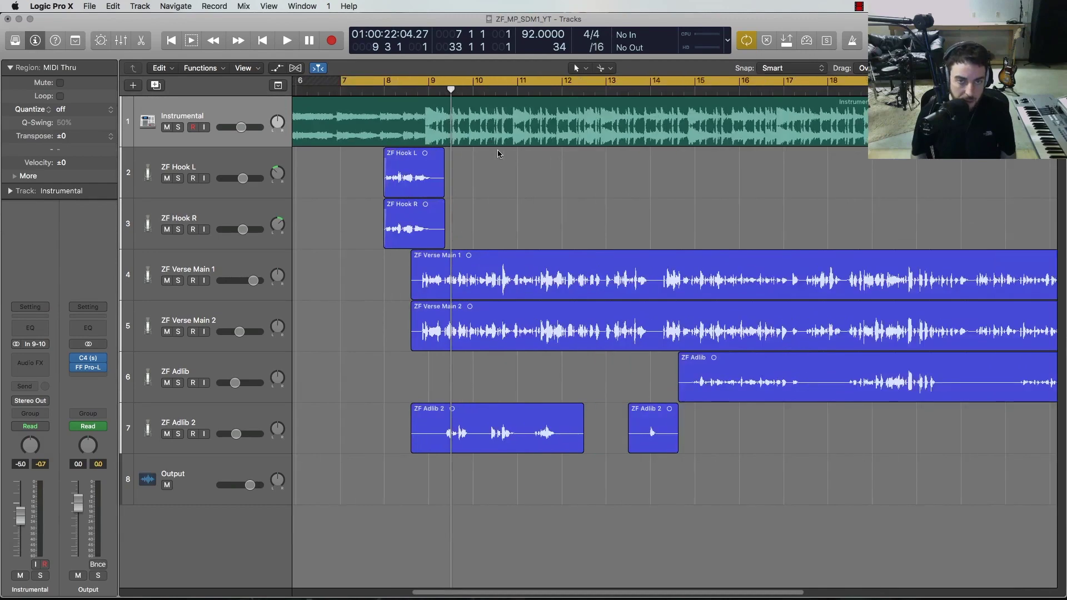
scroll(495, 153, "down", 2)
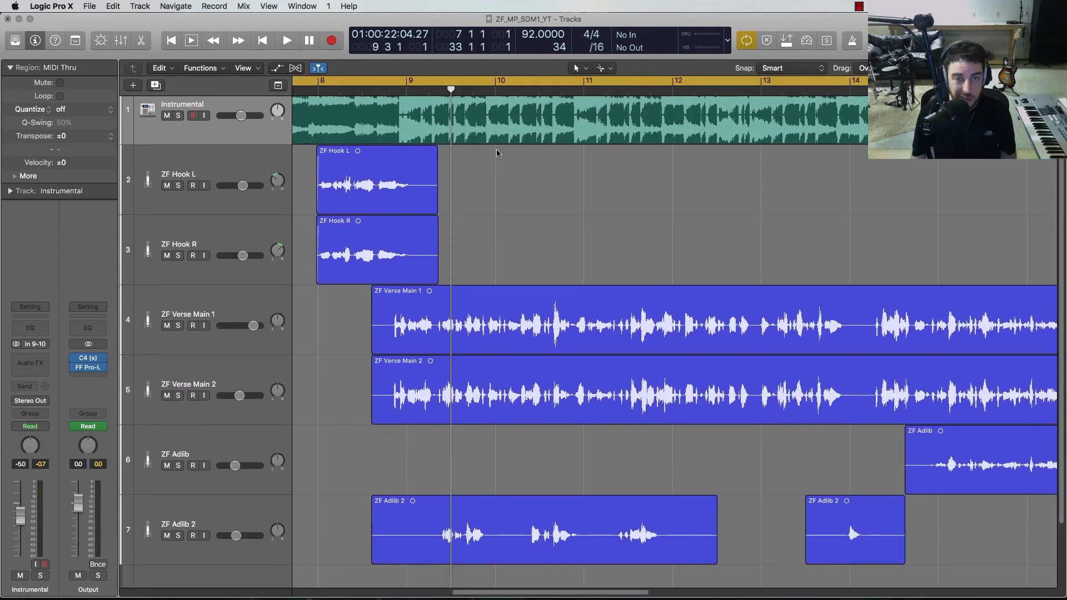
scroll(492, 153, "right", 4)
scroll(491, 154, "right", 2)
scroll(491, 153, "down", 1)
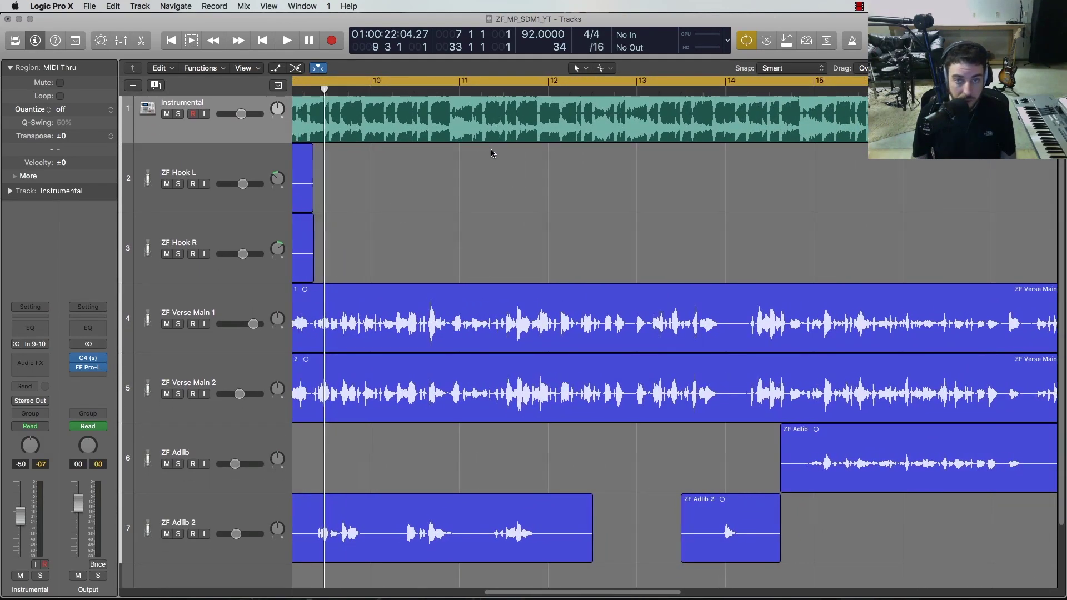
scroll(491, 154, "right", 5)
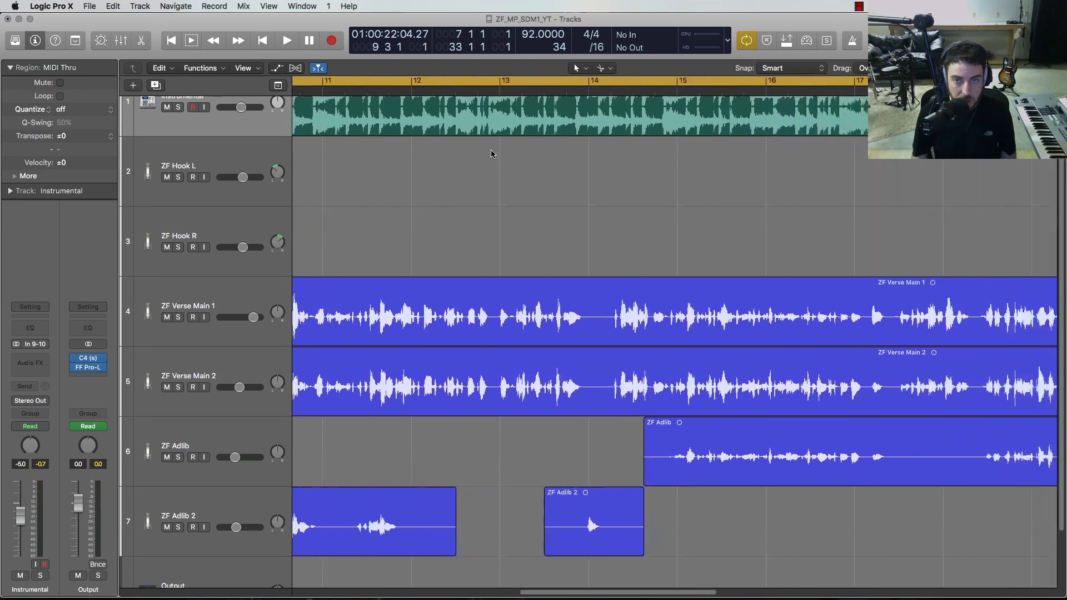
scroll(491, 154, "left", 4)
scroll(491, 154, "left", 7)
scroll(491, 154, "right", 3)
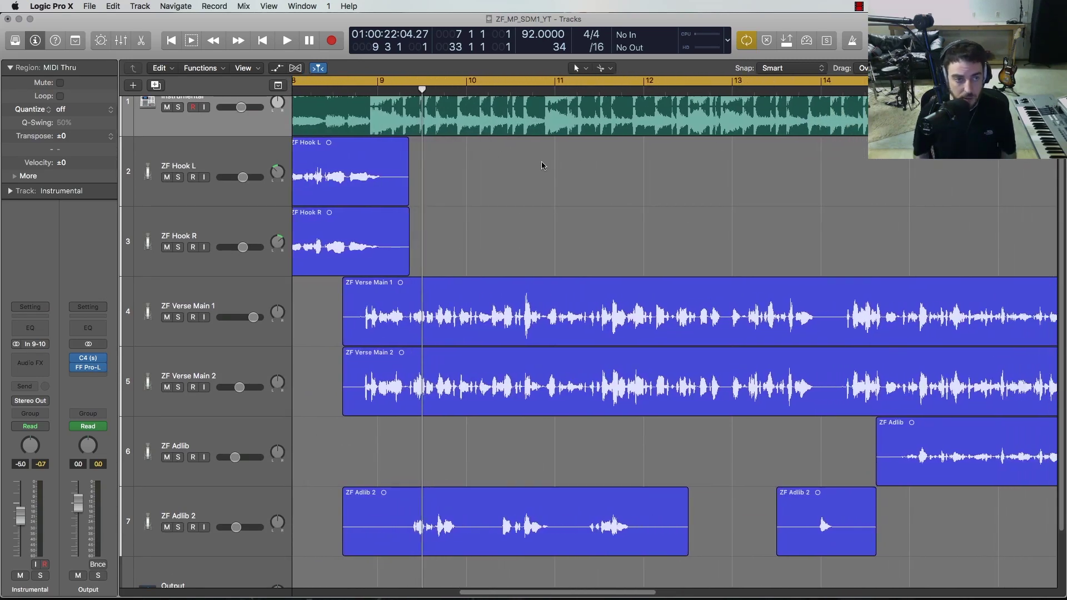
key("super+Left")
key("super+Left")
key("super+Left")
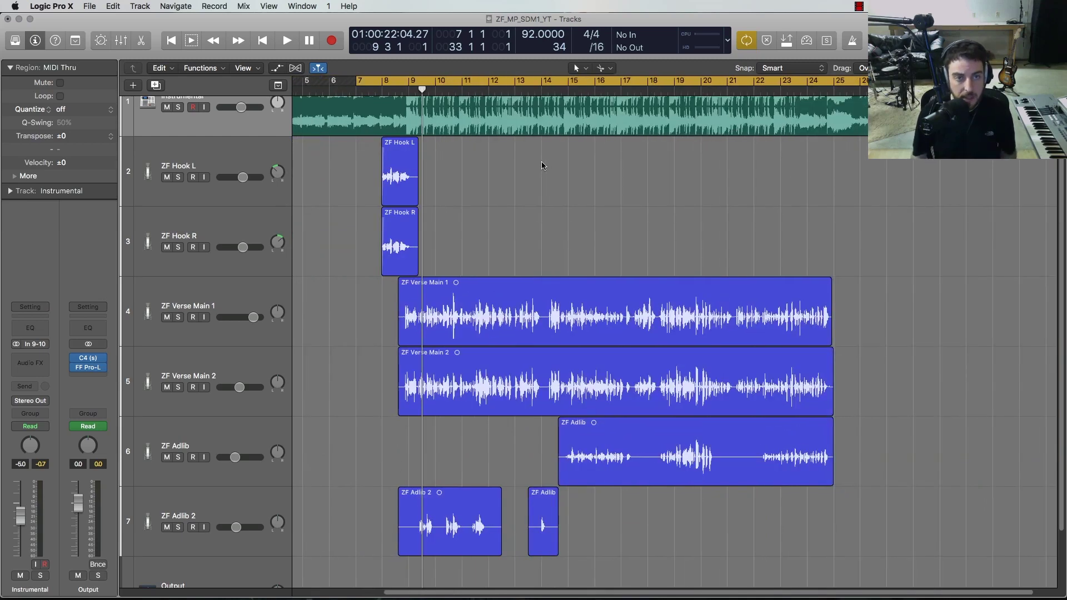
scroll(543, 165, "right", 1)
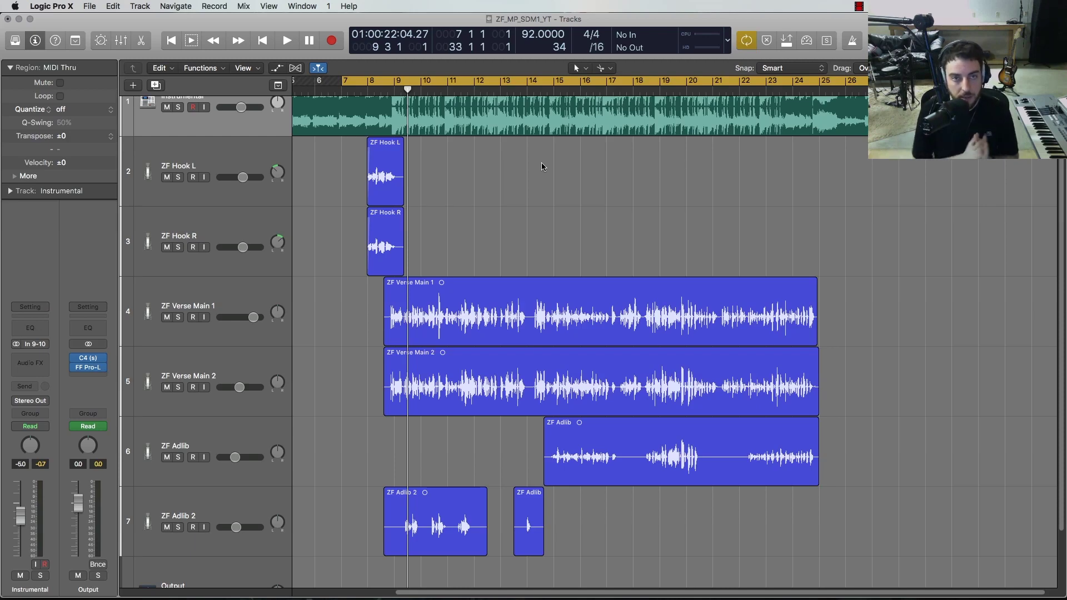
scroll(542, 166, "up", 2)
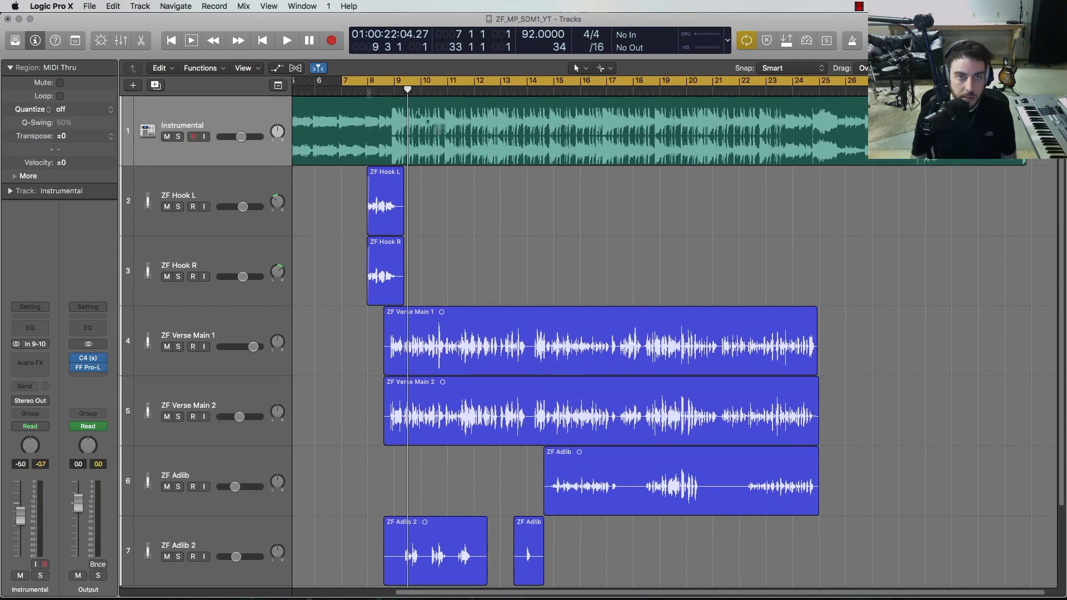
- Play the verse from bar 8 beat 4 and lower the Instrumental track to -9.2 dB
left_click(341, 91)
left_click(394, 90)
left_click(333, 91)
left_click(381, 91)
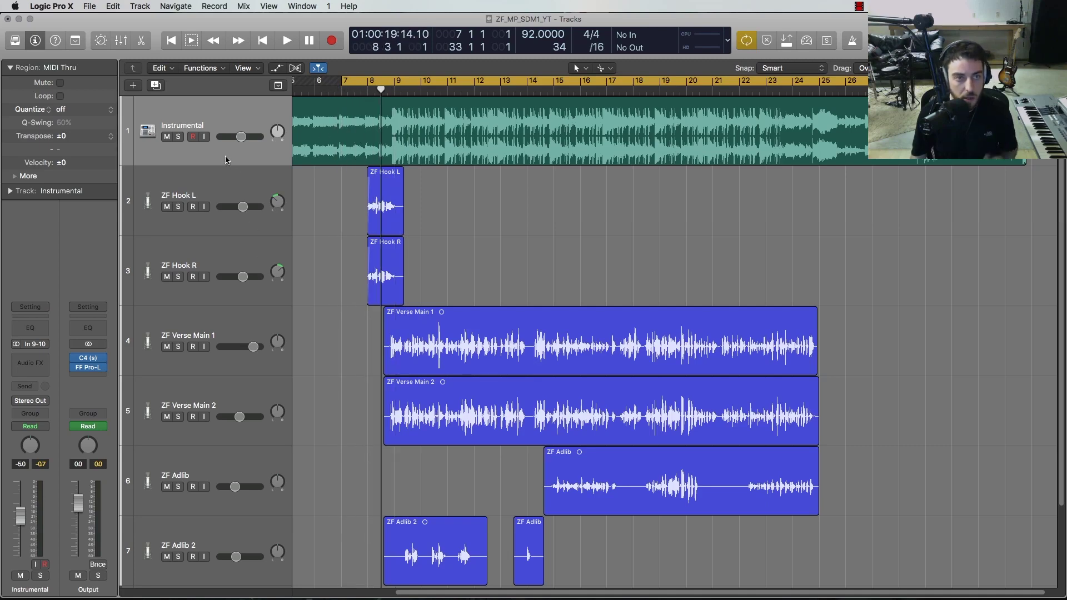
left_click_drag(20, 515, 20, 515)
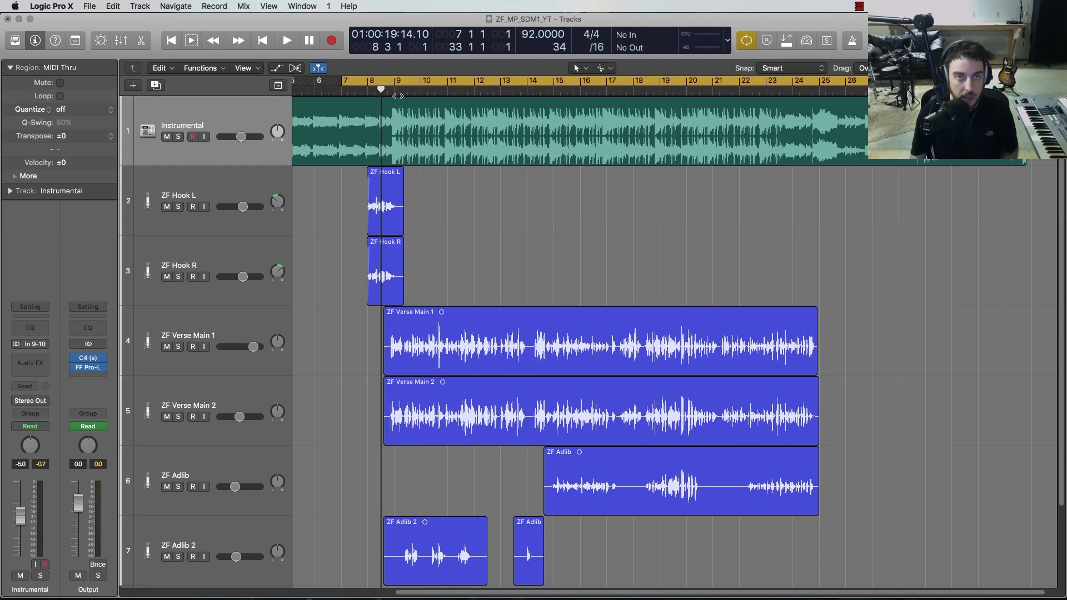
left_click(394, 91)
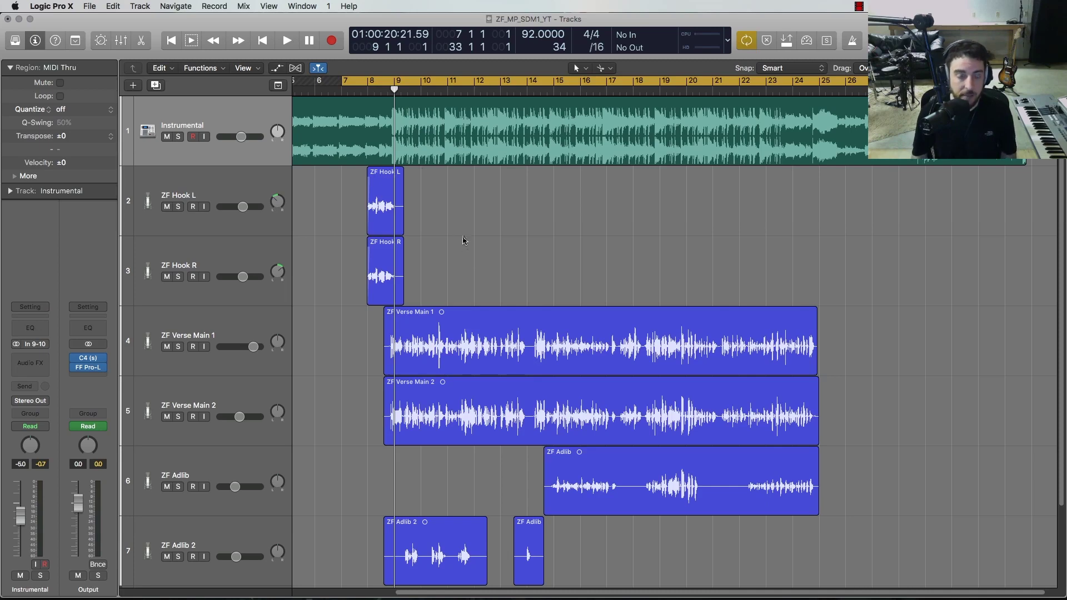
mouse_move(390, 99)
left_mouse_down()
mouse_move(342, 92)
mouse_move(387, 94)
left_mouse_up()
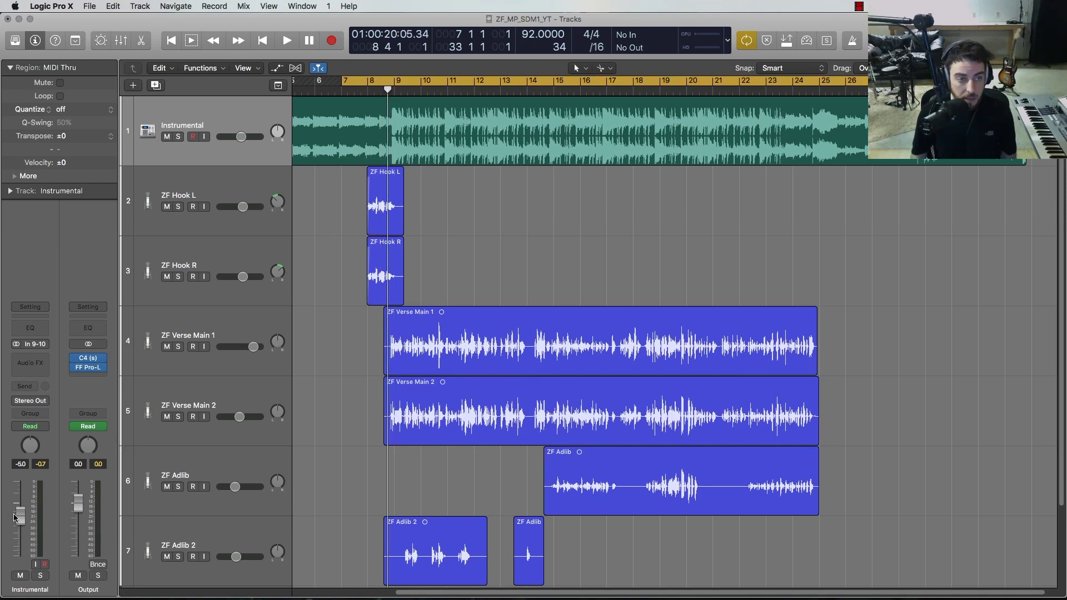
key("space")
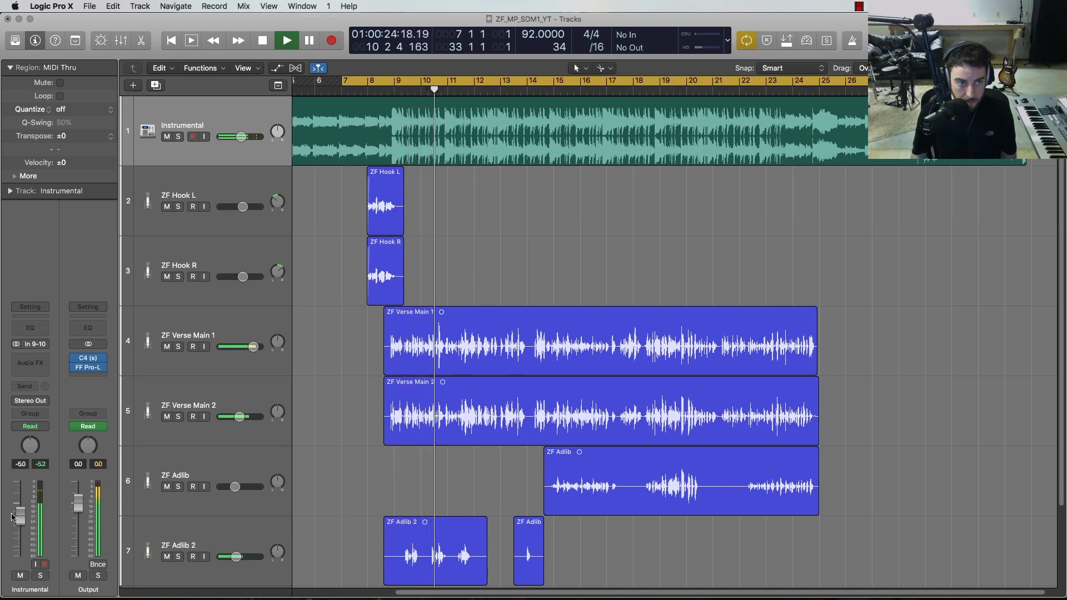
key("space")
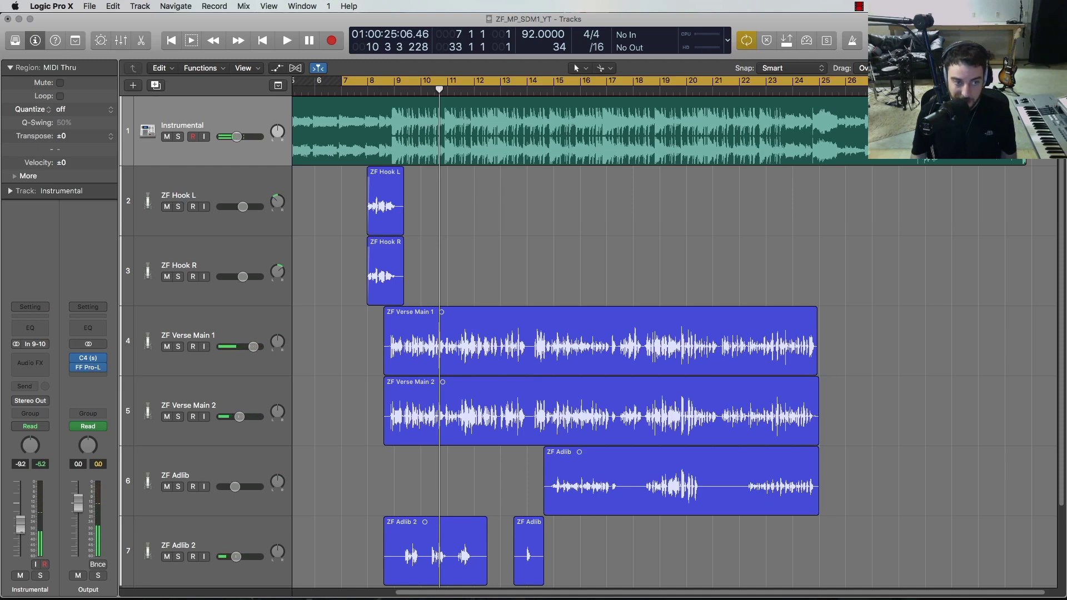
- Turn off cycle mode and lower the Instrumental track to -11.8 dB during further playback
key("c")
key("space")
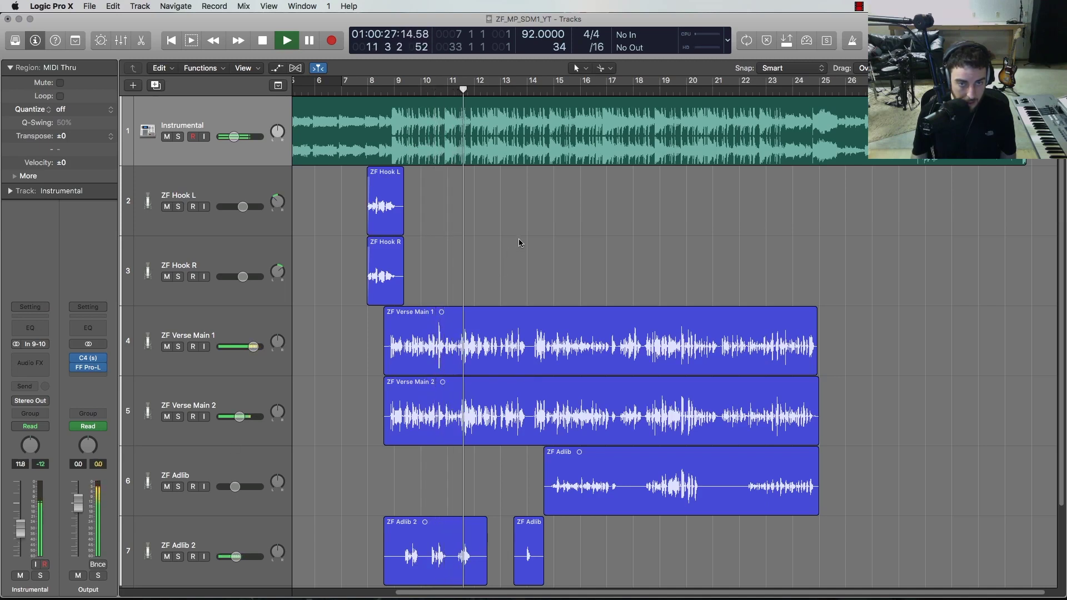
key("space")
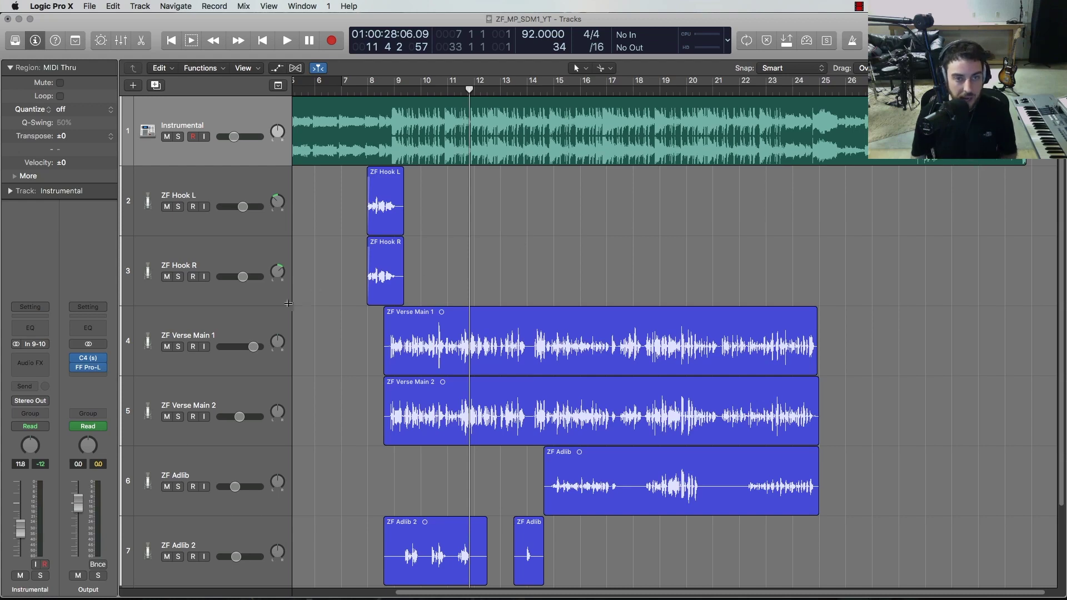
- Raise the Instrumental track's volume fader to -1.0 dB
left_click_drag(20, 526, 20, 531)
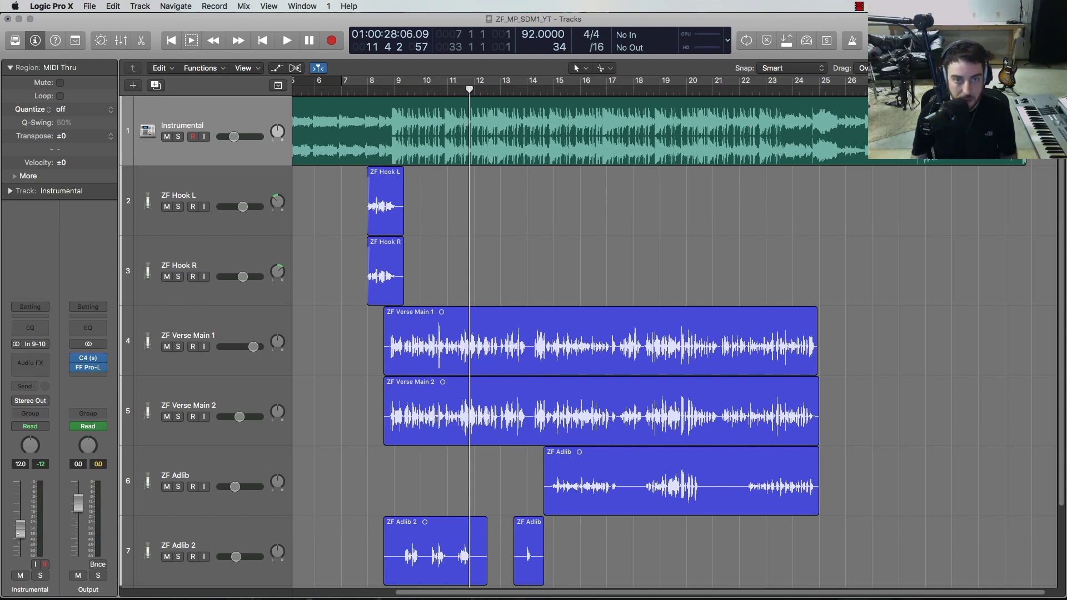
left_click_drag(20, 530, 20, 504)
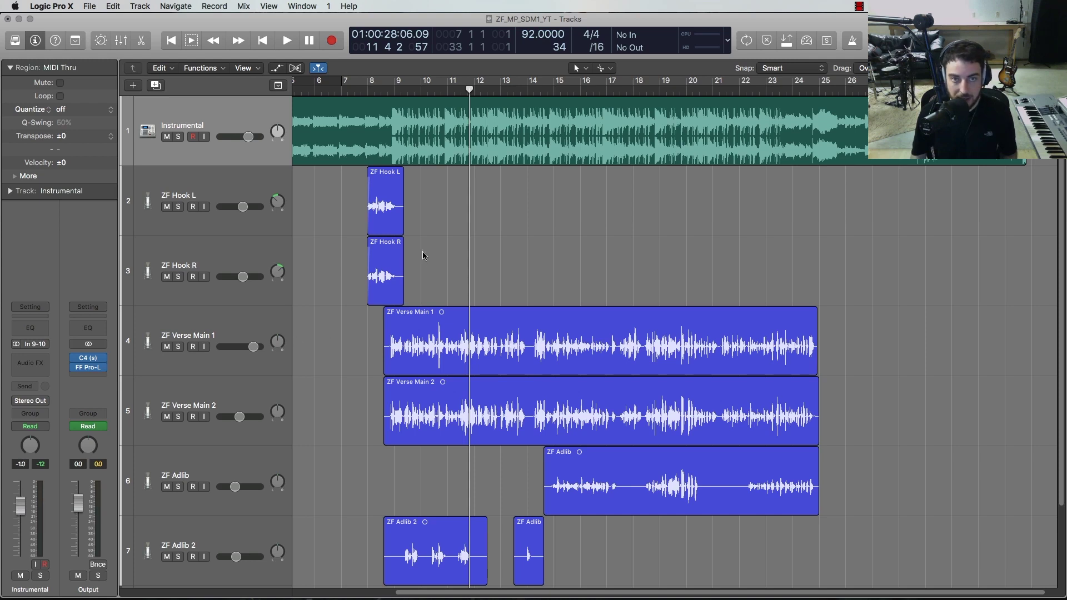
- Insert the Level Meter plug-in on the Output channel after FF Pro-L
left_click(100, 375)
mouse_move(118, 564)
mouse_move(206, 565)
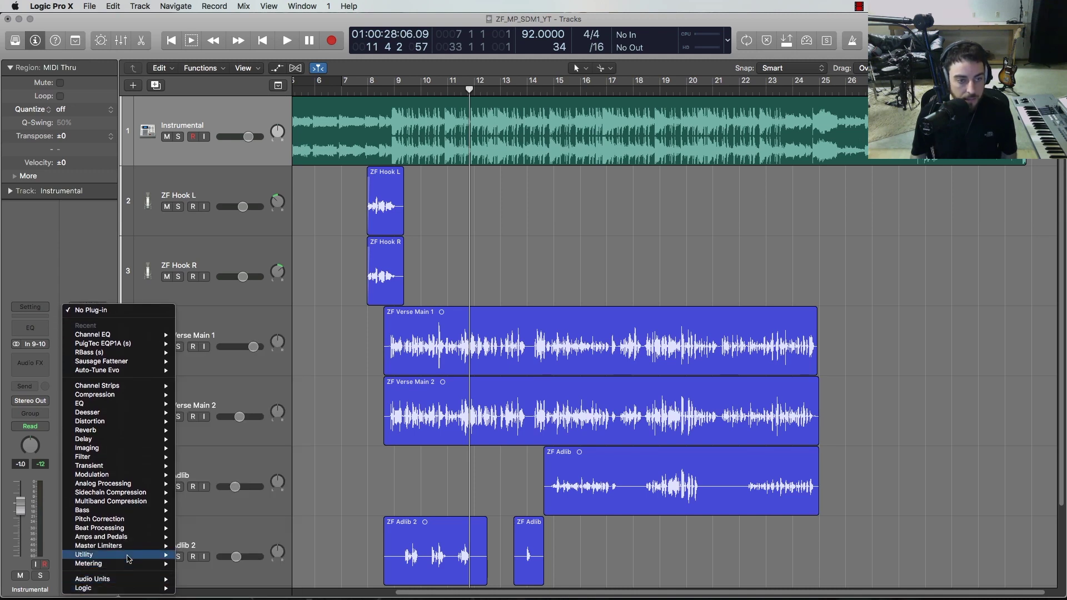
mouse_move(123, 589)
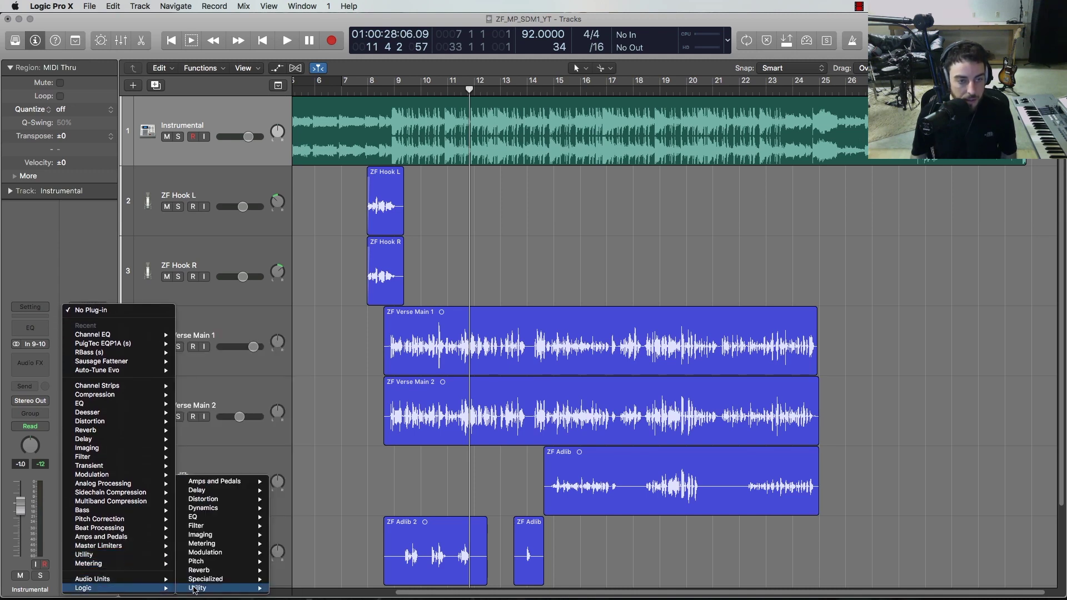
mouse_move(227, 543)
mouse_move(313, 571)
left_click(386, 561)
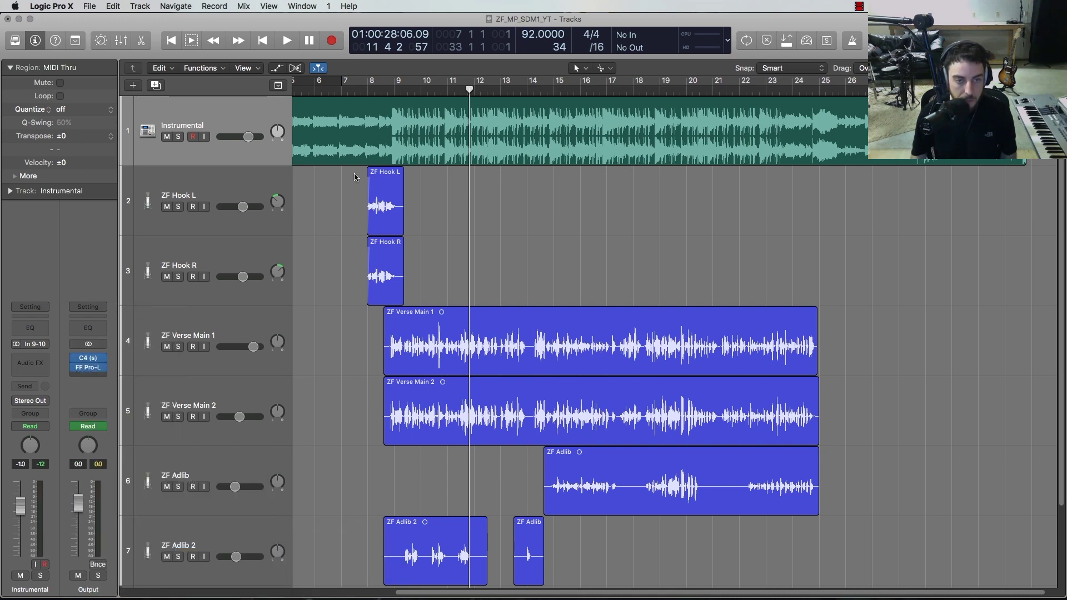
- Set the Level Meter to show RMS levels, shrink its window to 148% and place it clear of the track headers
left_click_drag(200, 57, 586, 149)
left_click(489, 193)
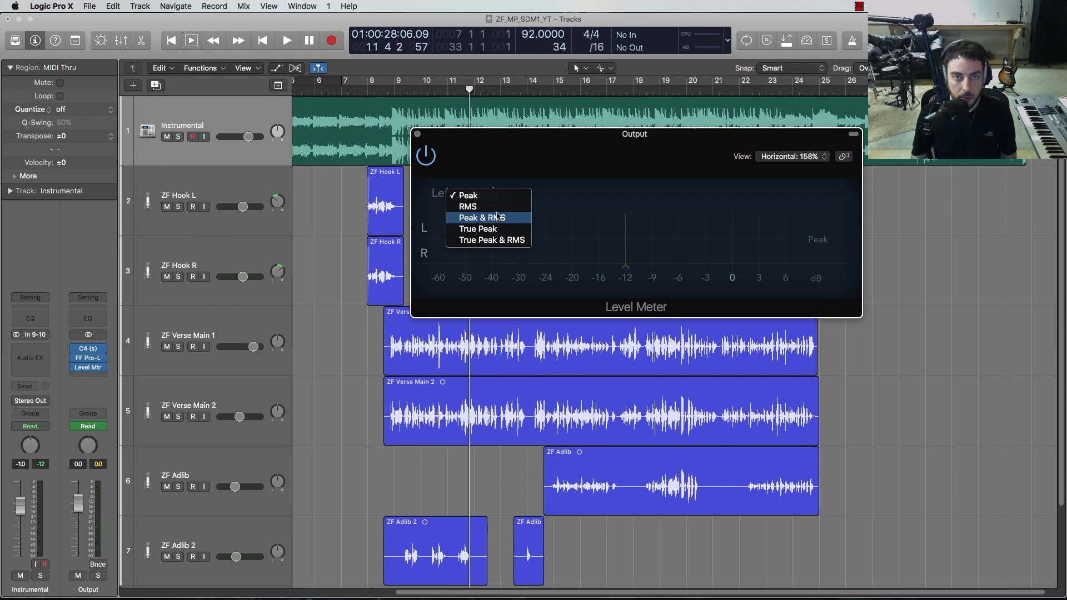
left_click(472, 207)
left_click_drag(480, 141, 615, 163)
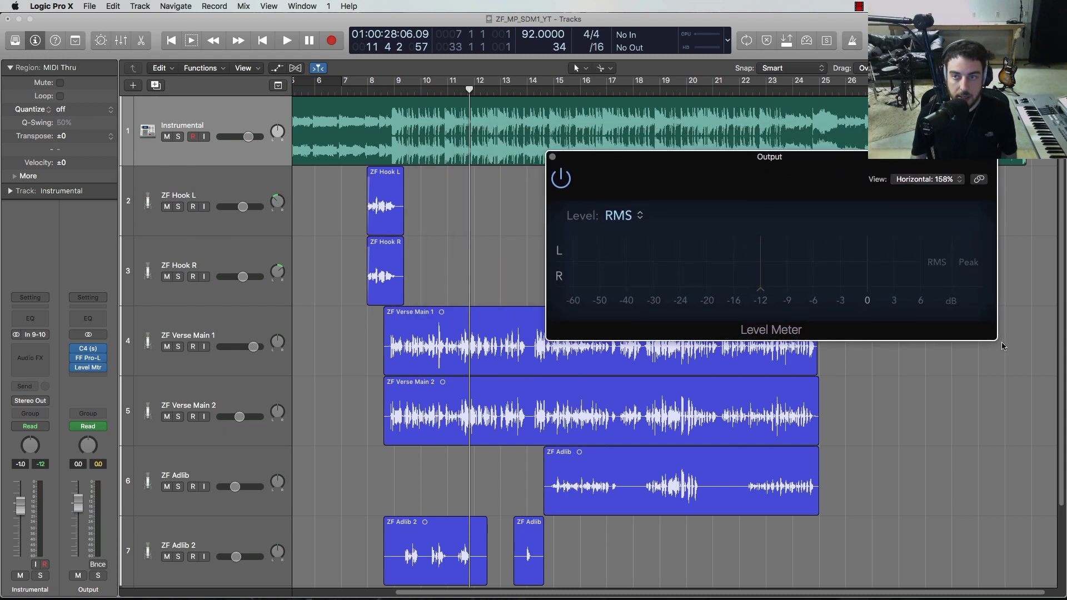
left_click_drag(997, 339, 886, 261)
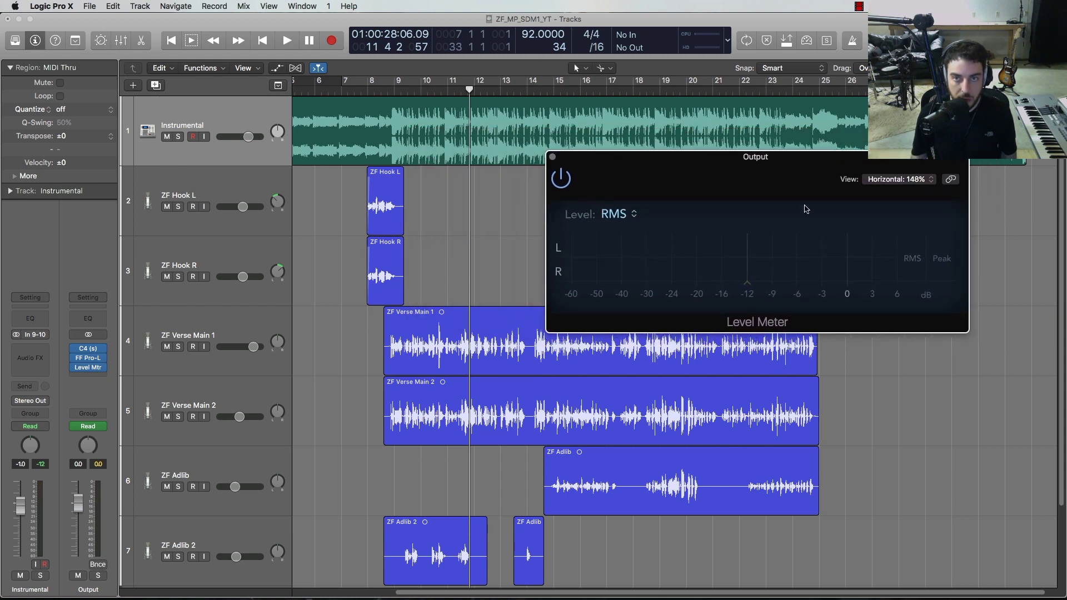
left_click_drag(746, 165, 752, 165)
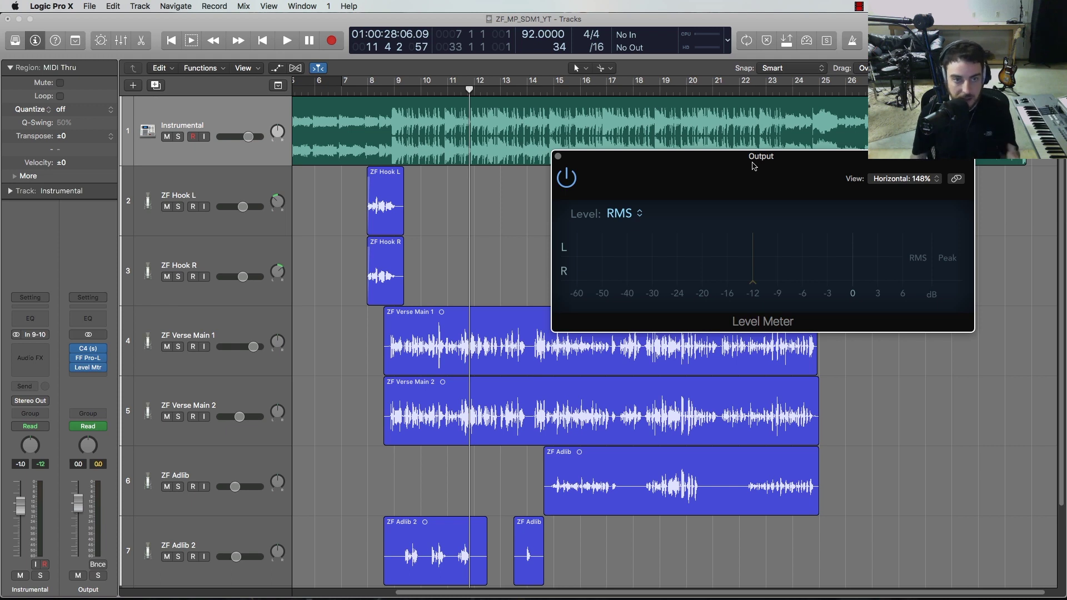
left_click_drag(638, 162, 644, 164)
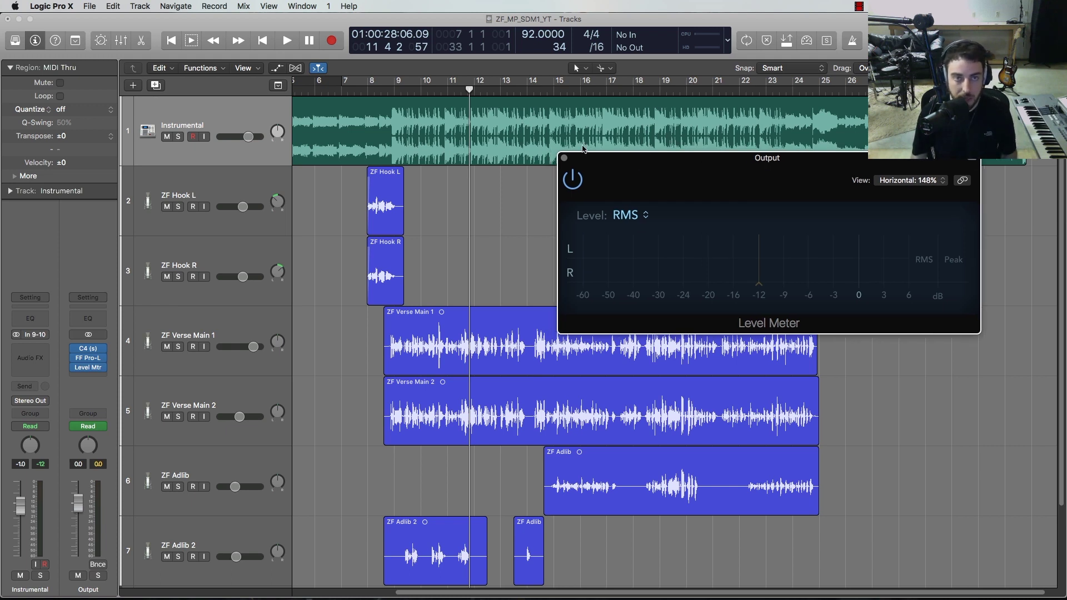
- Solo the Instrumental track and play it from bar 9 to meter its RMS level
left_click(394, 91)
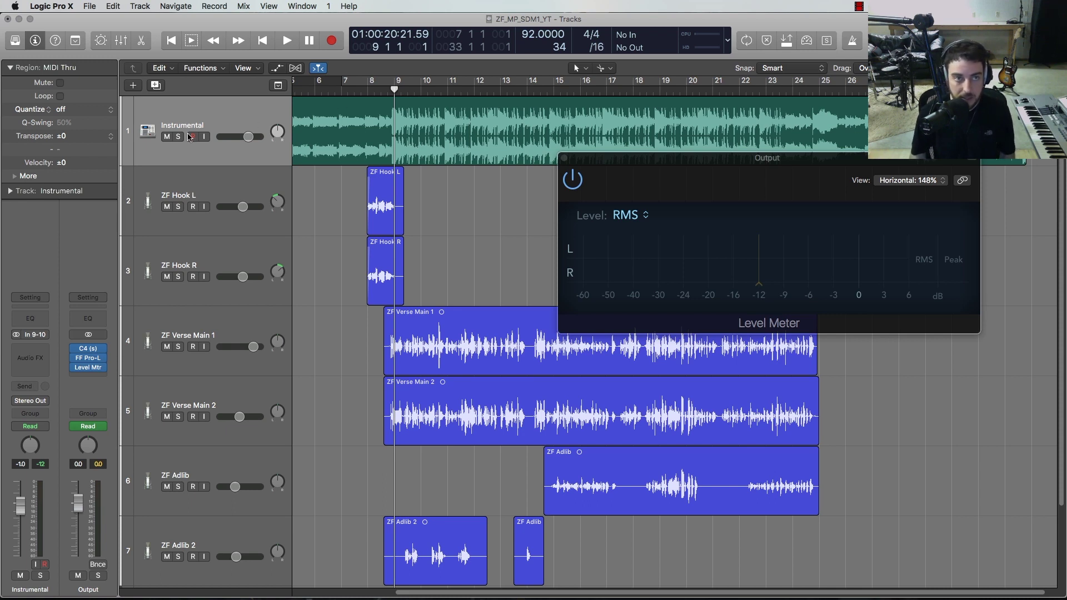
key("s")
key("space")
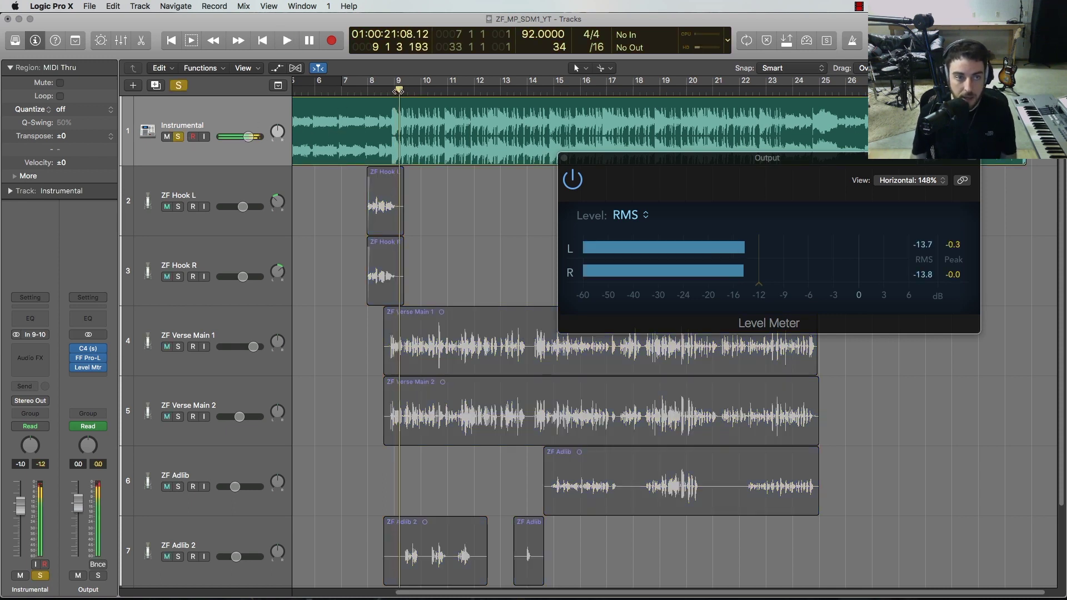
- Replay the soloed Instrumental track from bar 9 to recheck its RMS level, and close the Level Meter
left_click(391, 92)
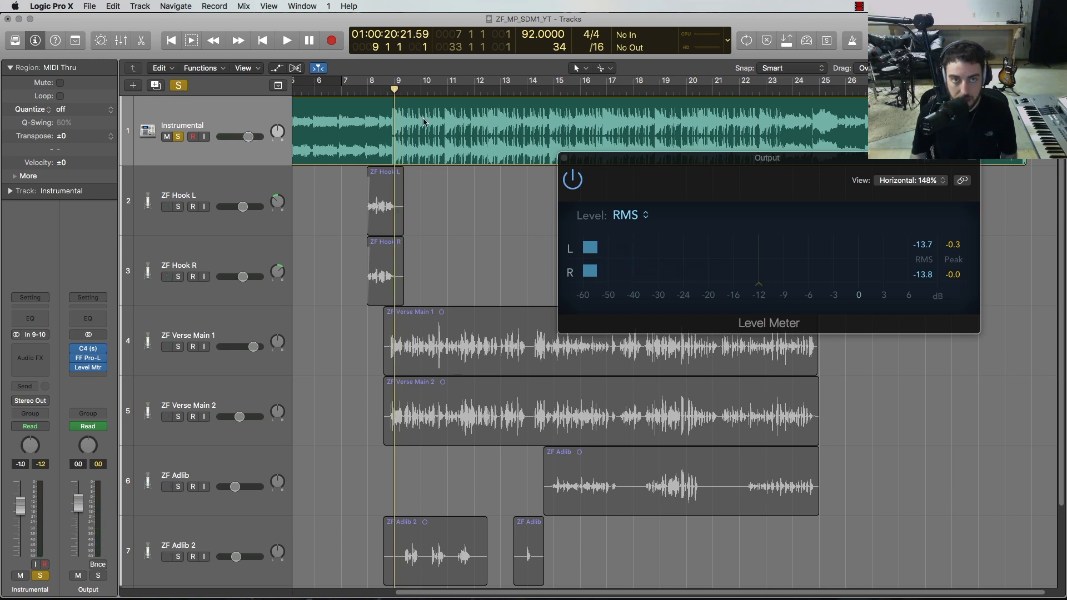
left_click(388, 89)
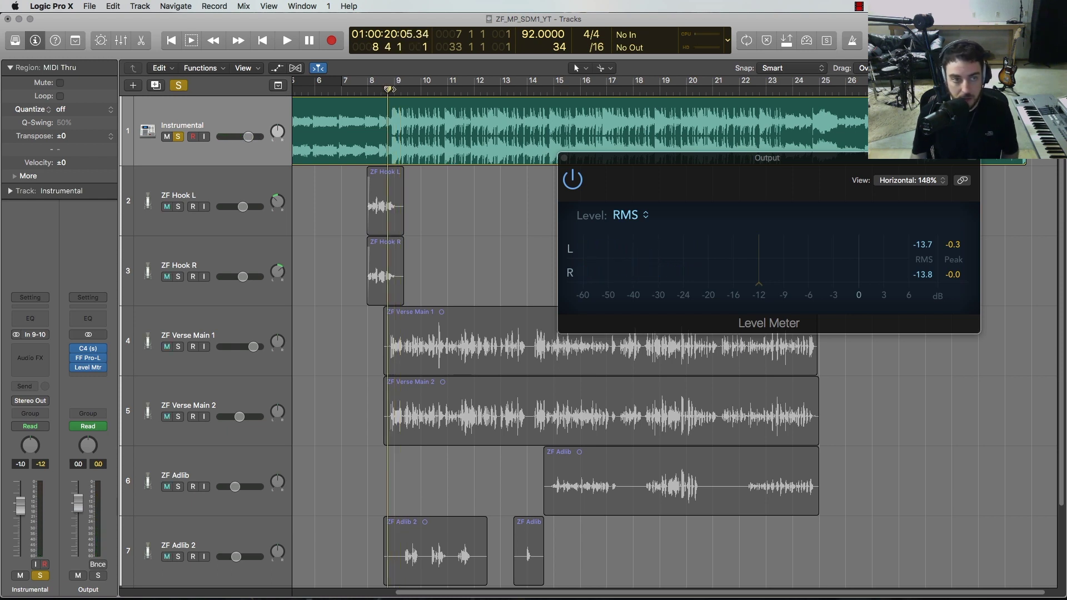
left_click(394, 90)
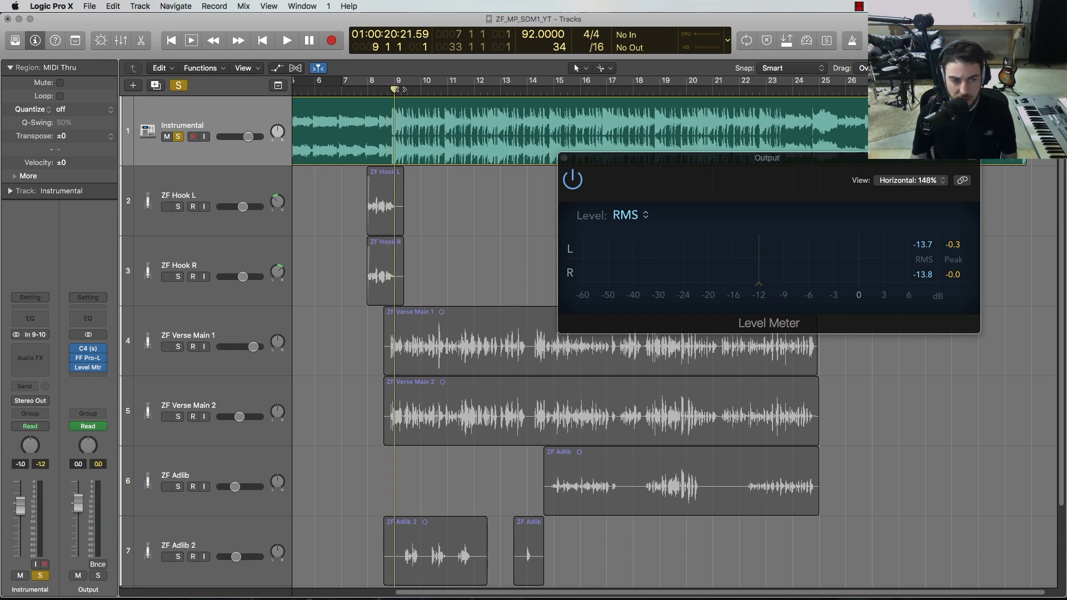
key("space")
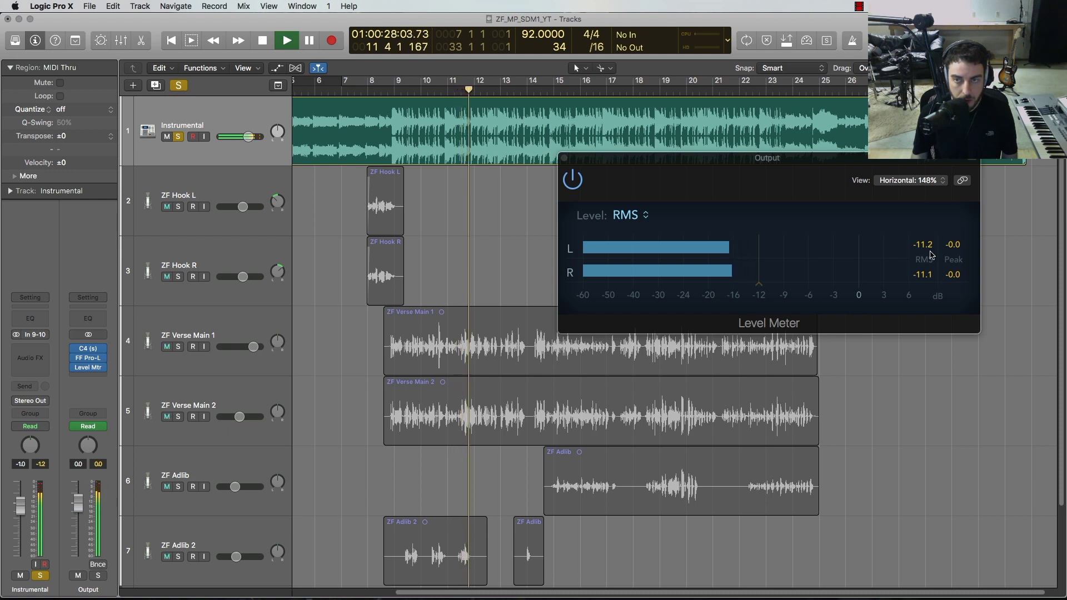
key("space")
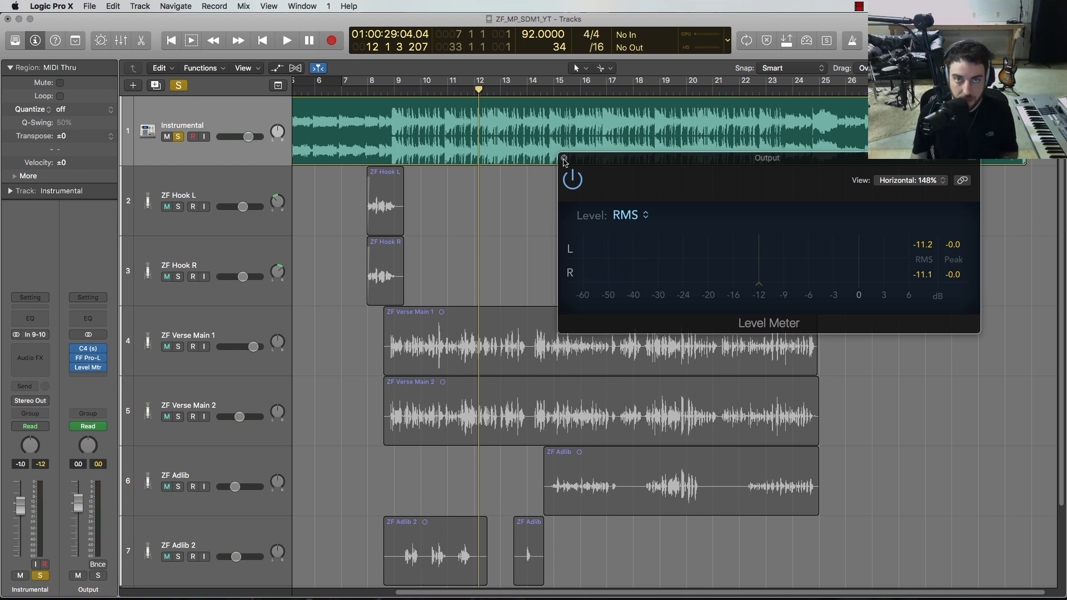
left_click(564, 160)
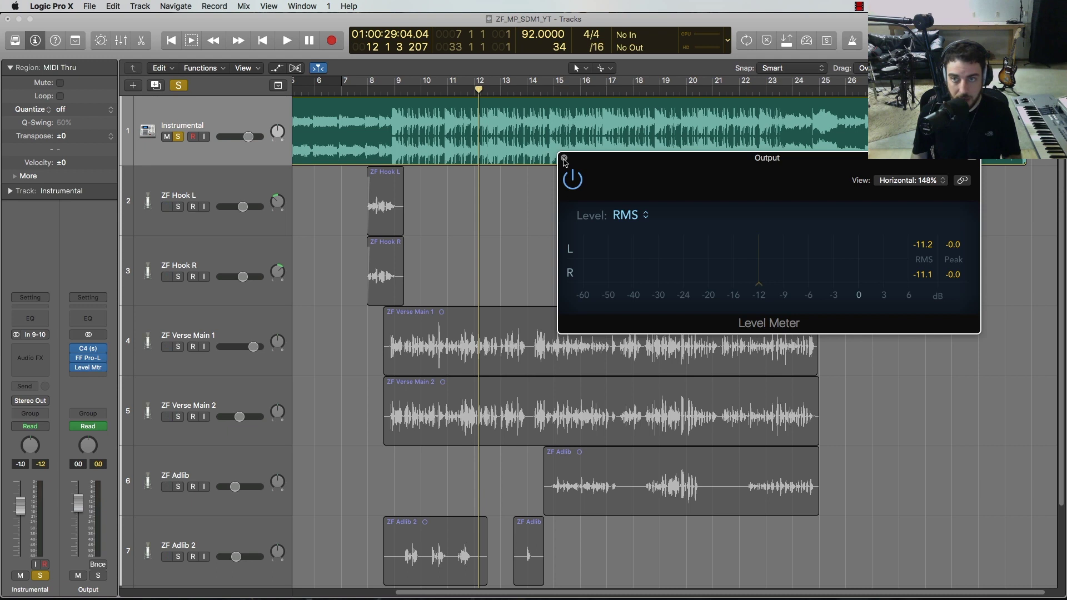
left_click(564, 160)
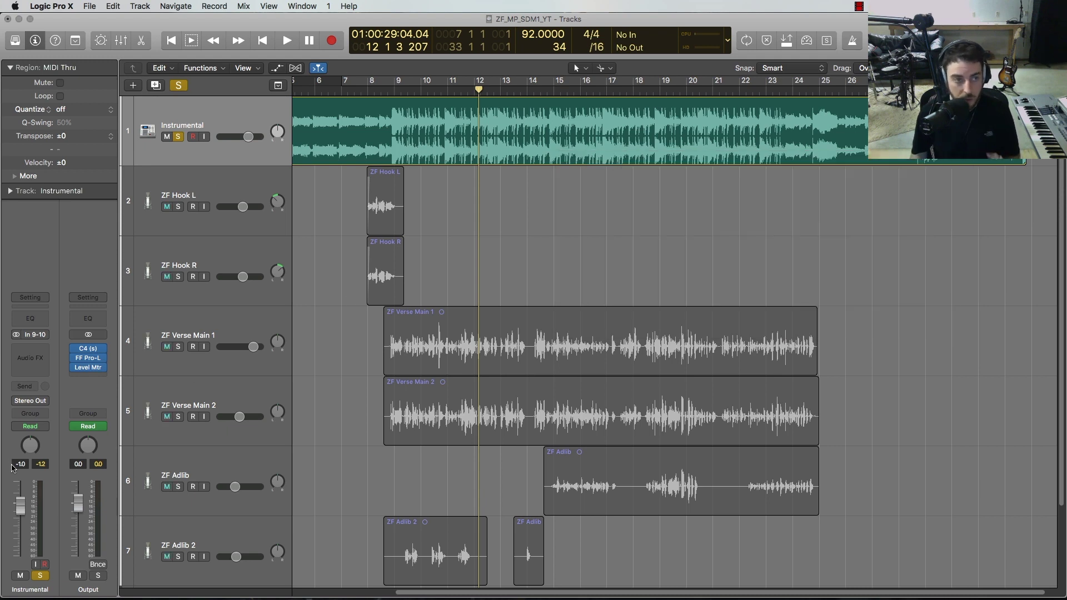
scroll(480, 222, "down", 2)
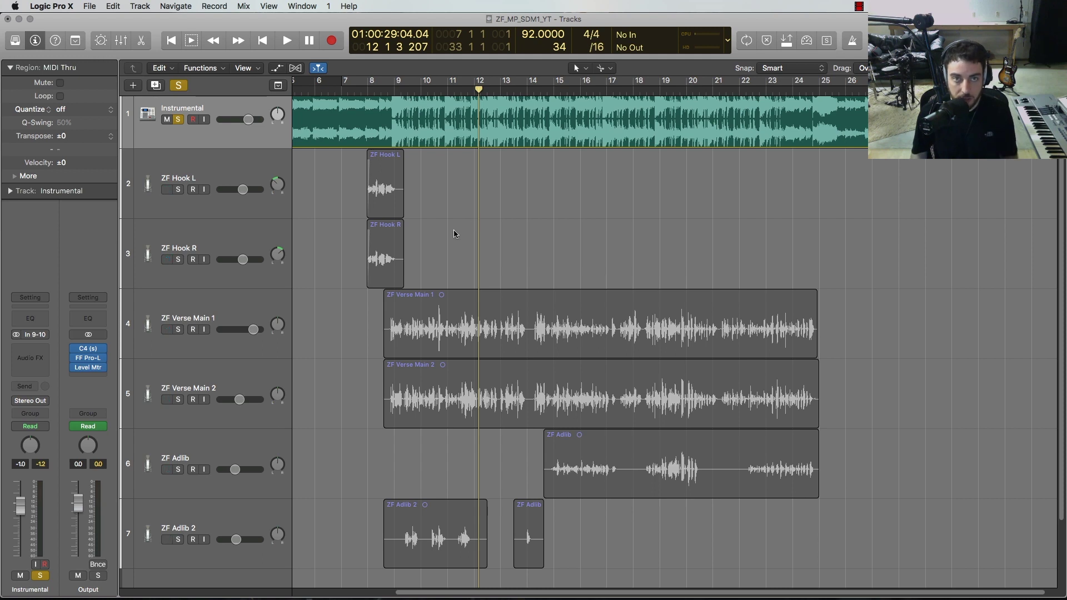
scroll(455, 234, "up", 2)
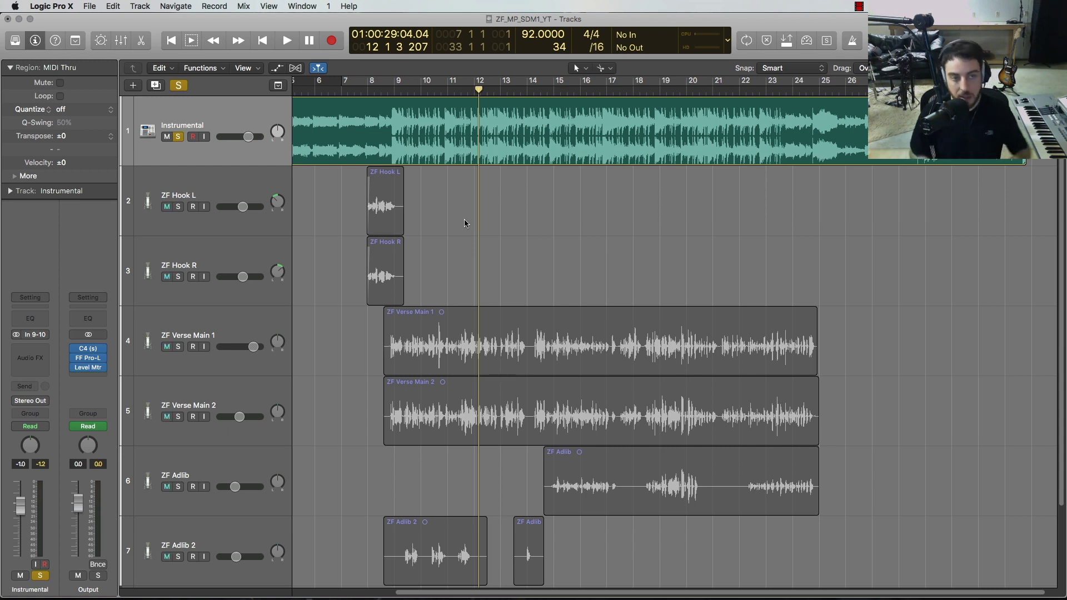
scroll(461, 222, "down", 3)
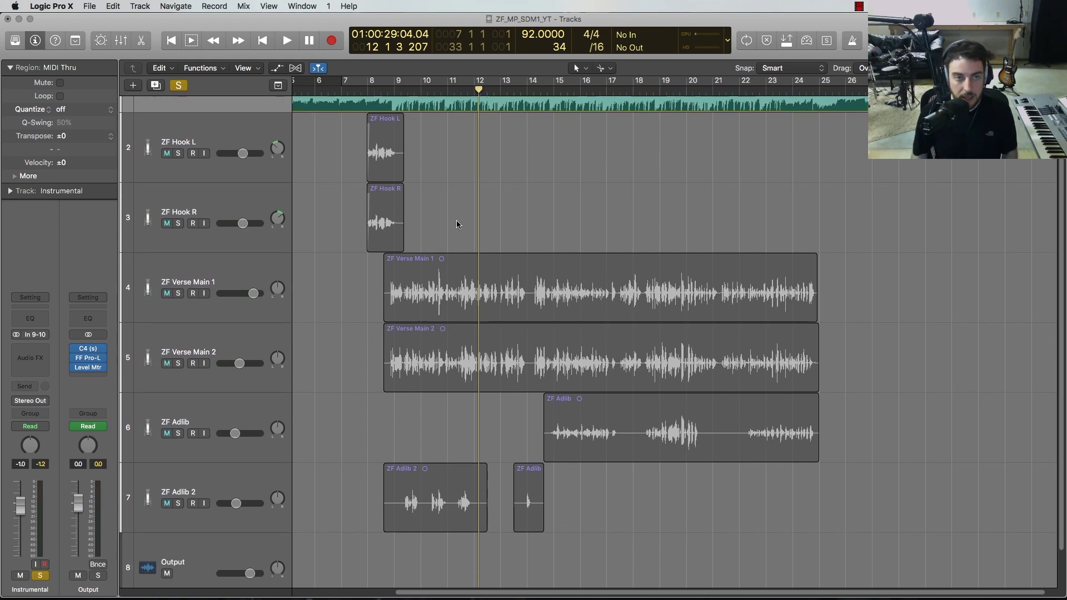
scroll(456, 220, "up", 3)
scroll(457, 226, "down", 2)
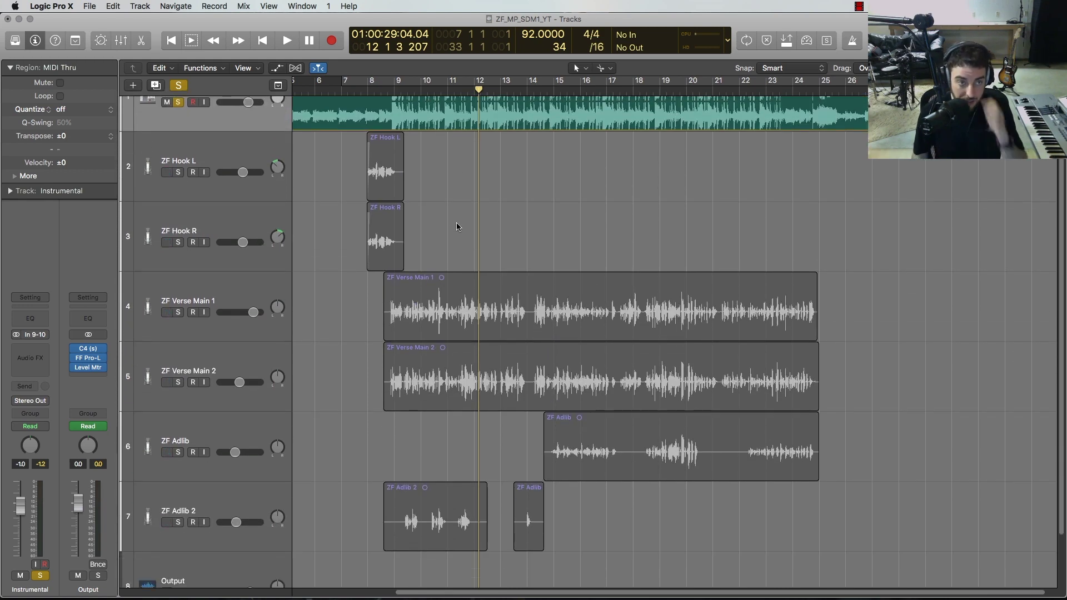
scroll(456, 226, "up", 2)
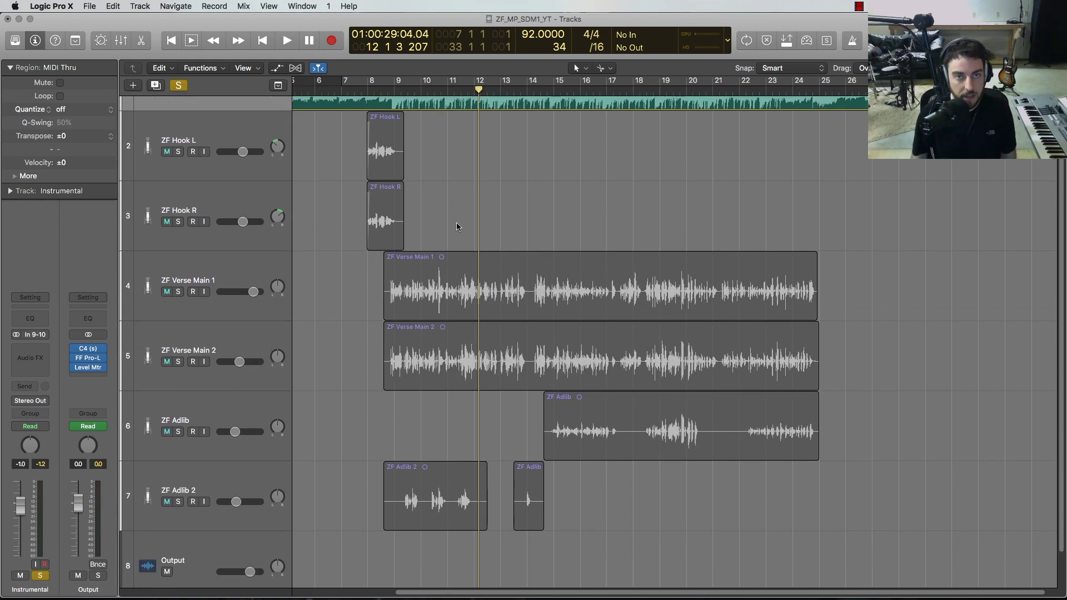
- Unsolo the Instrumental track and mute the ZF Verse Main 2, ZF Adlib and ZF Adlib 2 tracks
left_click(176, 137)
scroll(543, 231, "down", 1)
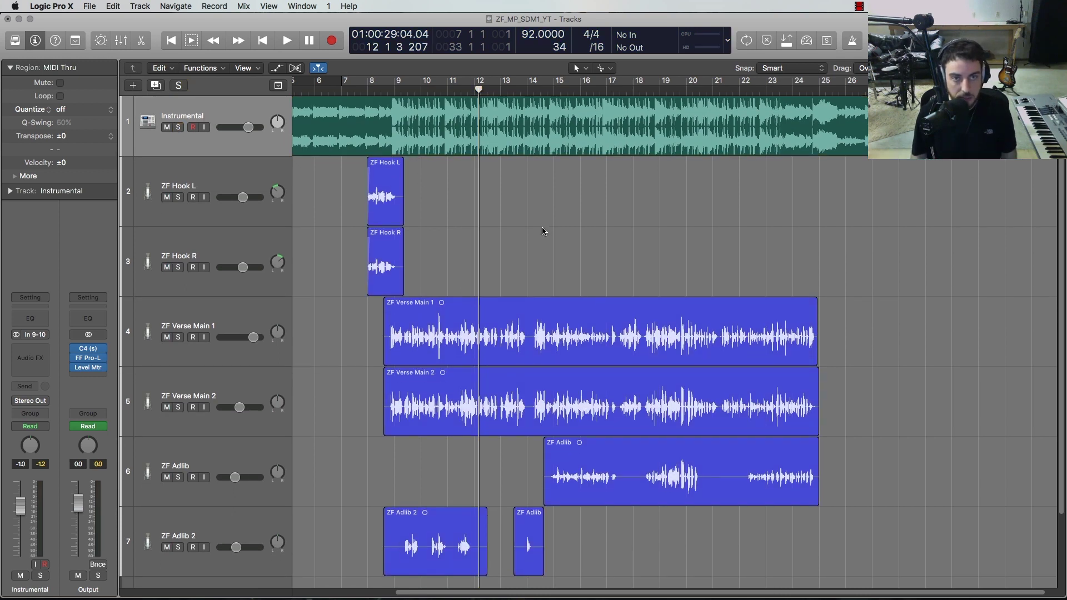
left_click(392, 99)
left_click(225, 354)
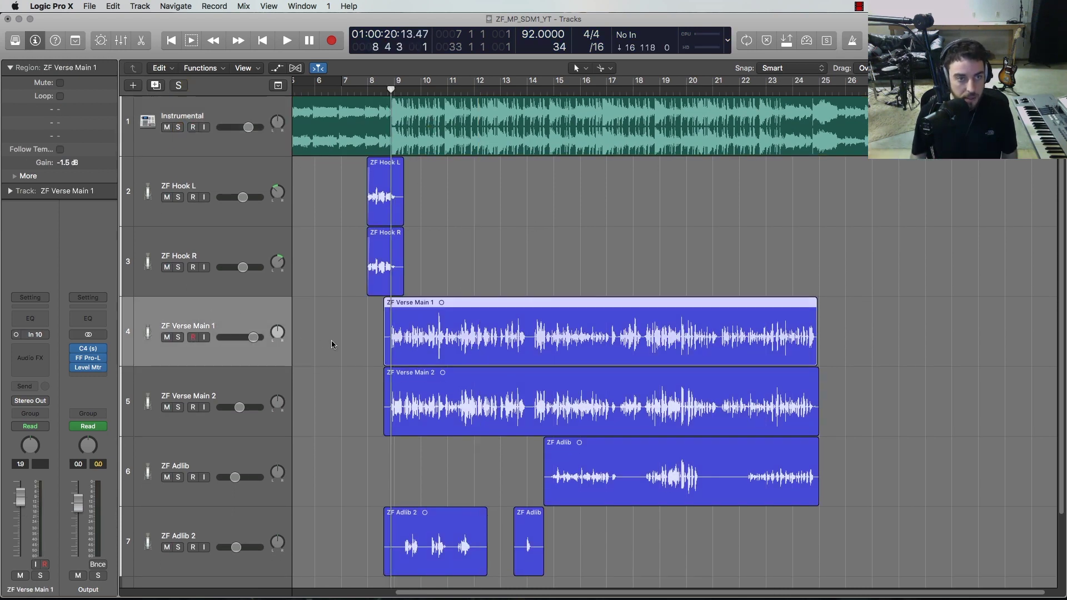
scroll(333, 341, "down", 5)
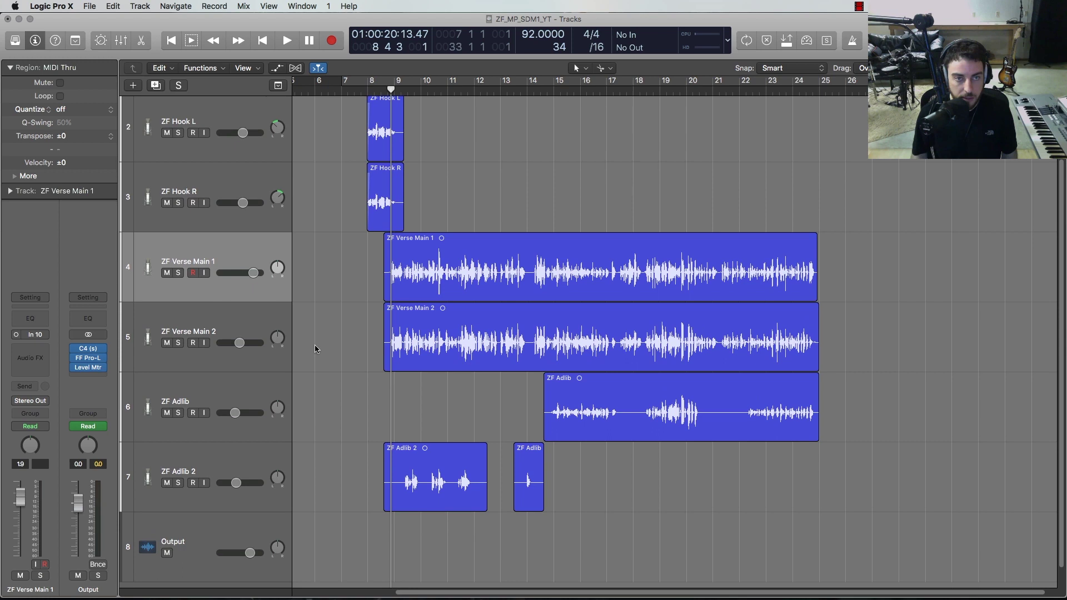
left_click(211, 331)
left_click_drag(165, 345, 196, 478)
scroll(400, 381, "up", 3)
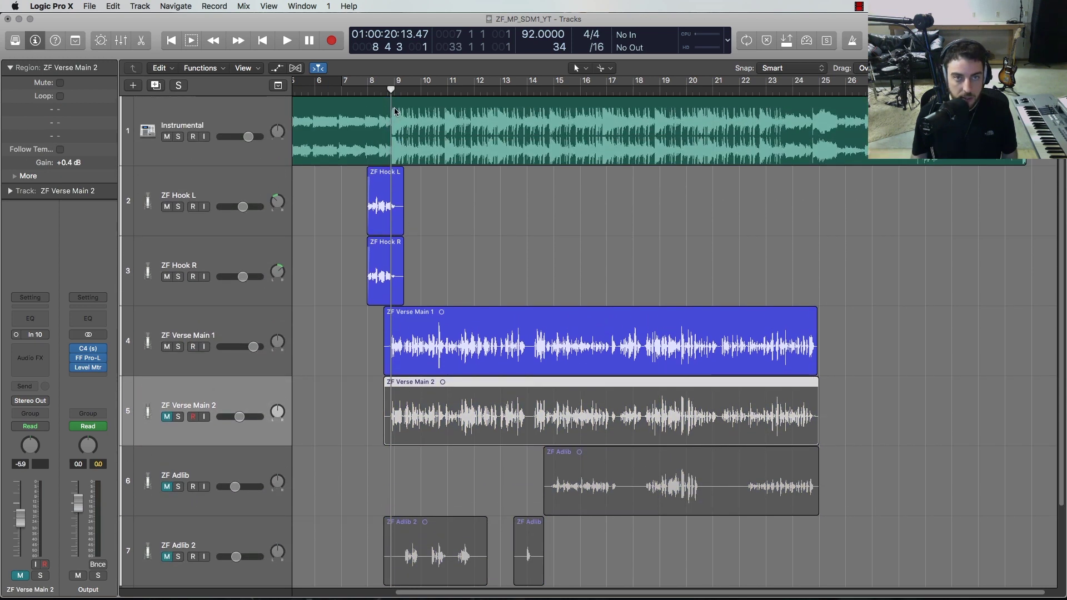
- Play the mix from bar 8 to hear the hooks and main verse against the instrumental
left_click_drag(390, 89, 367, 90)
left_click(231, 181)
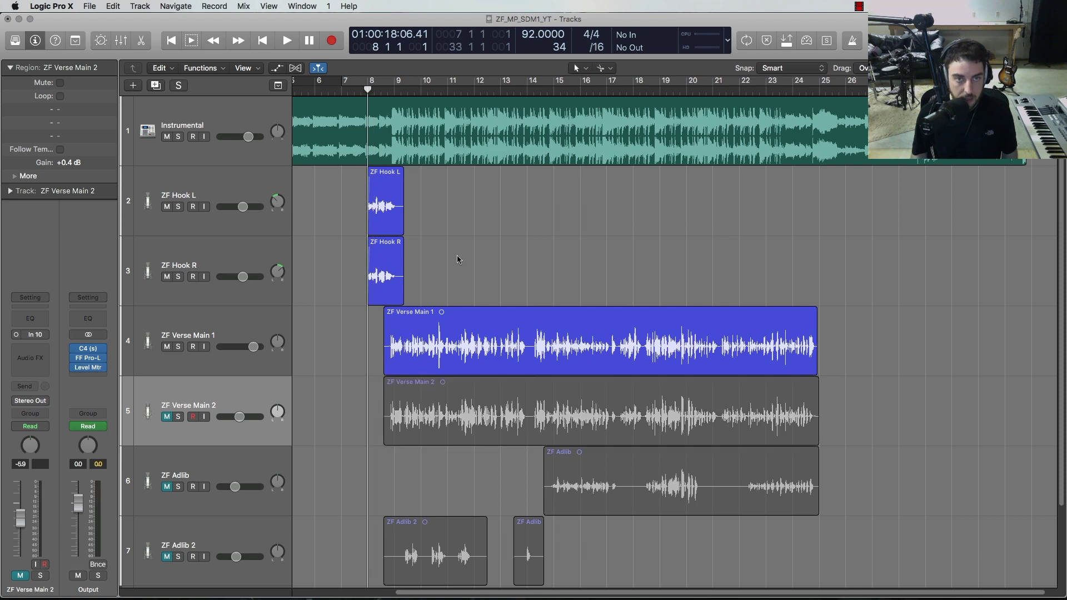
key("space")
left_click(460, 240)
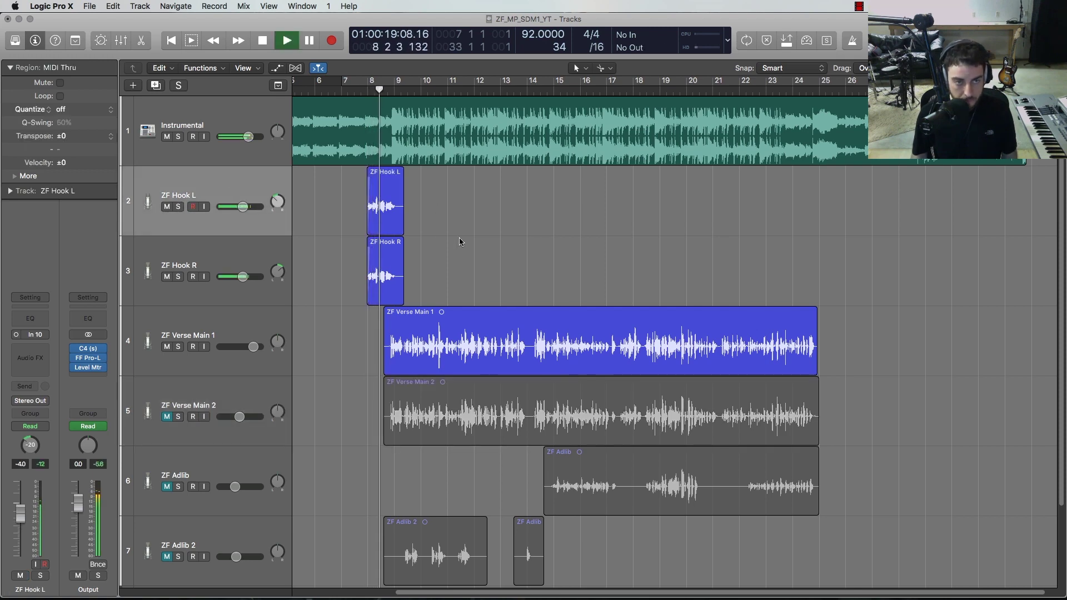
- Route the outputs of ZF Hook L, ZF Hook R and ZF Verse Main 1 together to Bus 1
key("x")
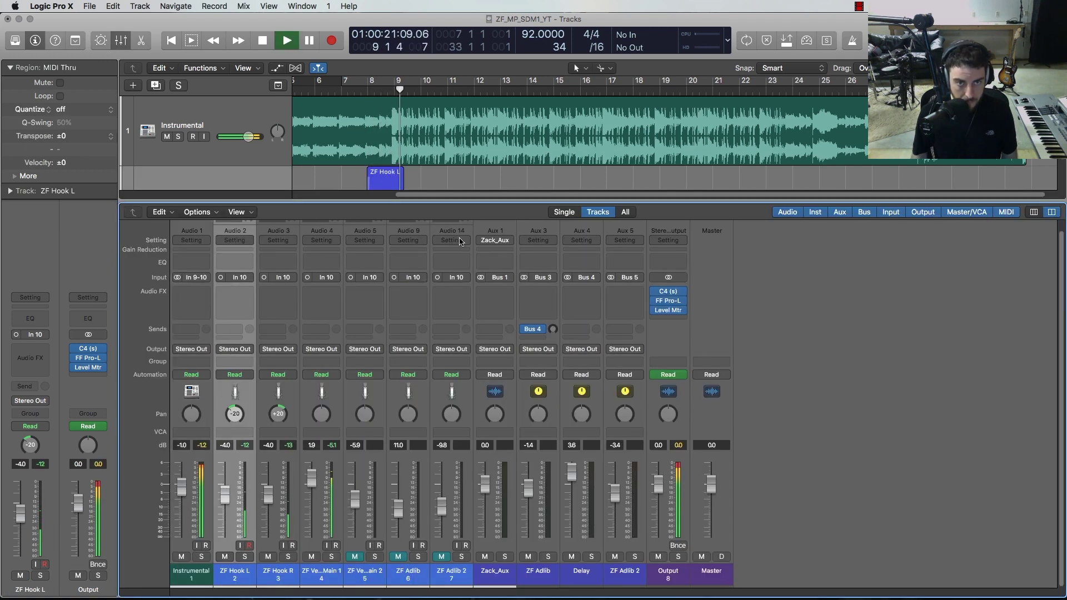
key("space")
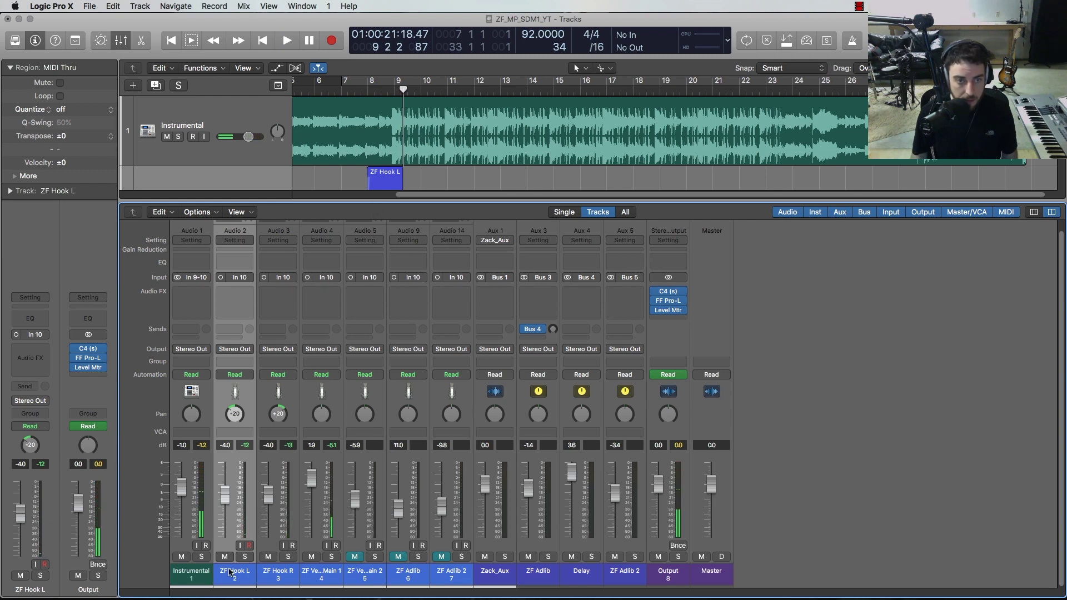
left_click_drag(248, 576, 323, 581)
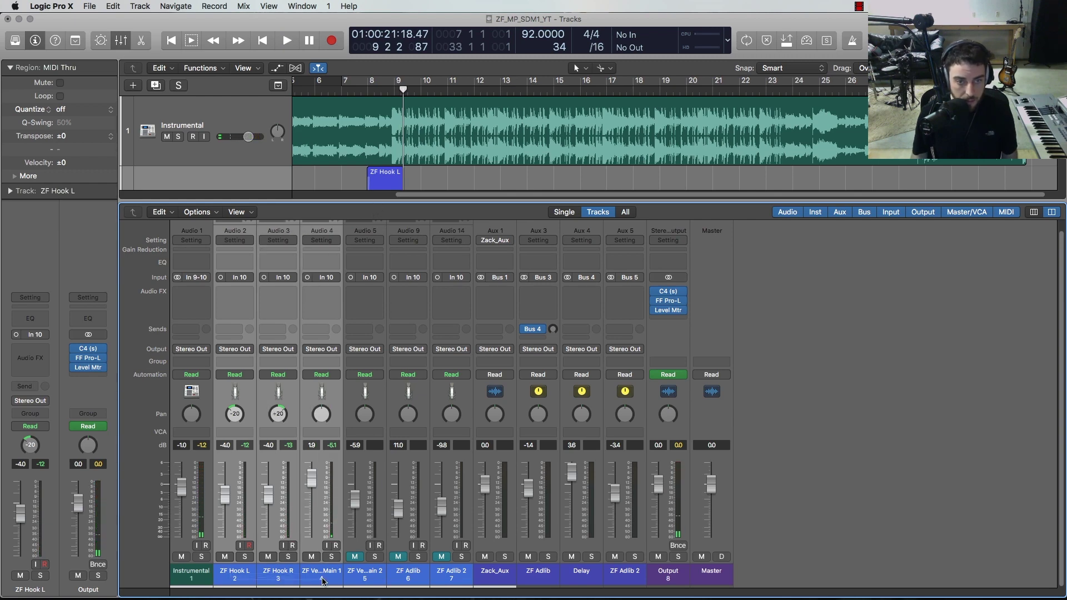
left_click(324, 350)
mouse_move(334, 388)
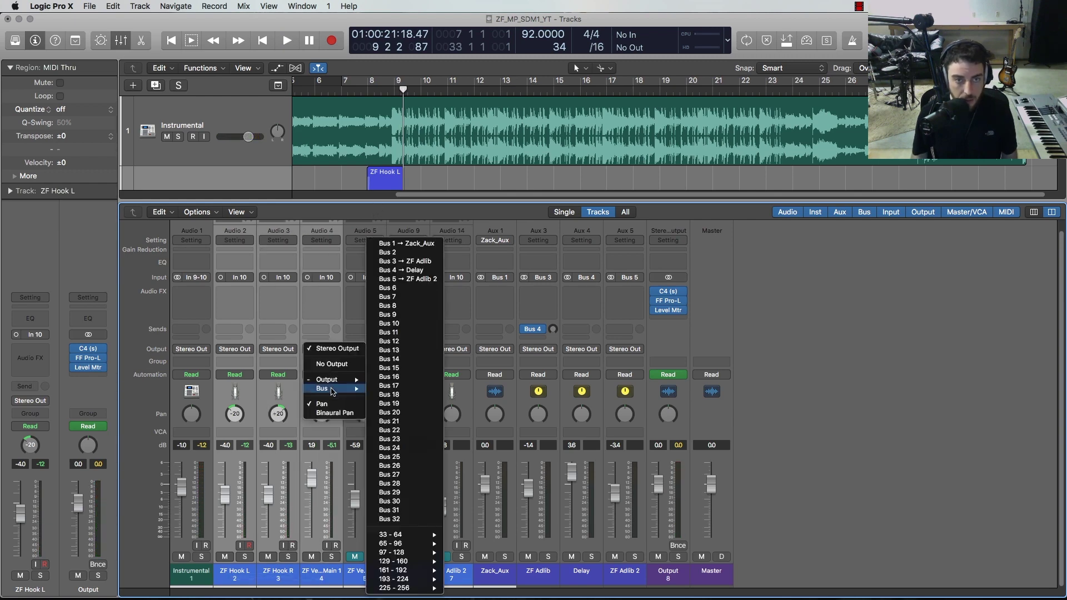
left_click(430, 244)
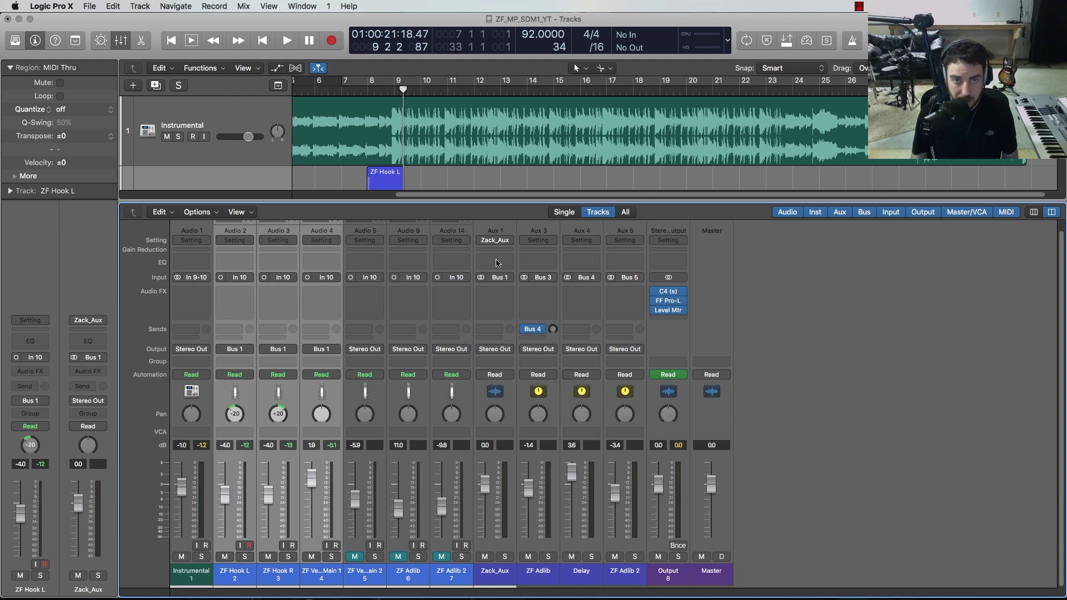
- Insert a Channel EQ on the Bus 1 aux channel and enable its low cut at 106 Hz with a 48 dB/Oct slope
double_click(497, 263)
left_click_drag(295, 53, 443, 145)
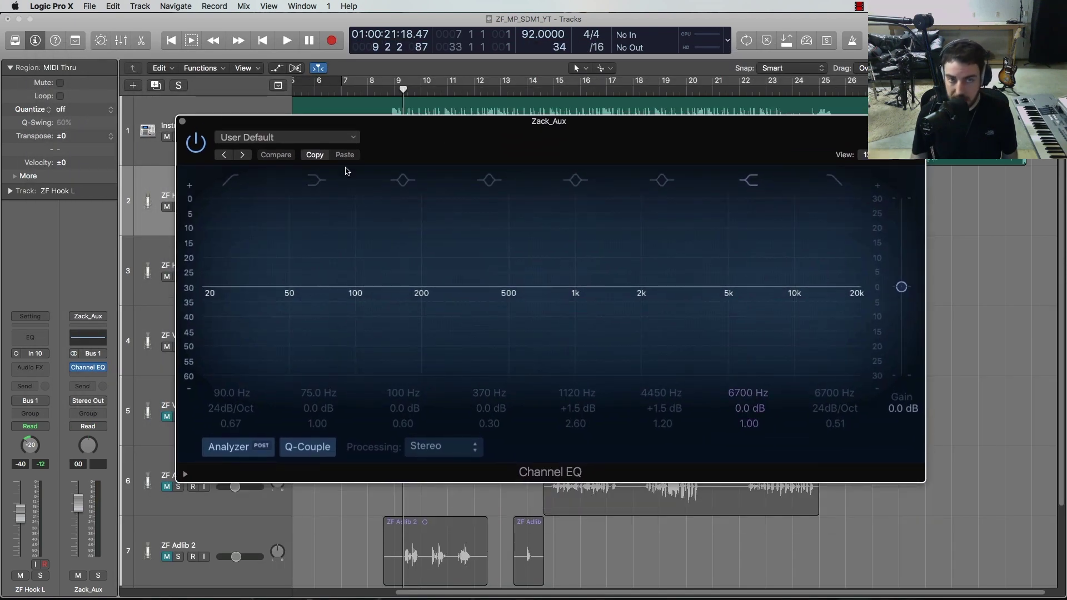
key("space")
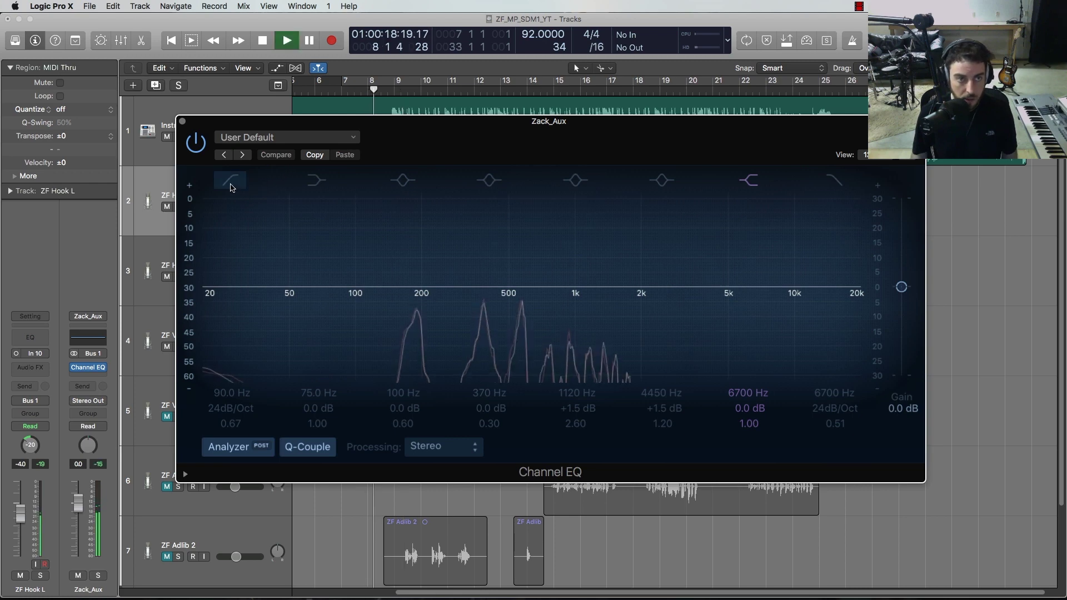
left_click(231, 181)
left_click_drag(228, 412, 343, 364)
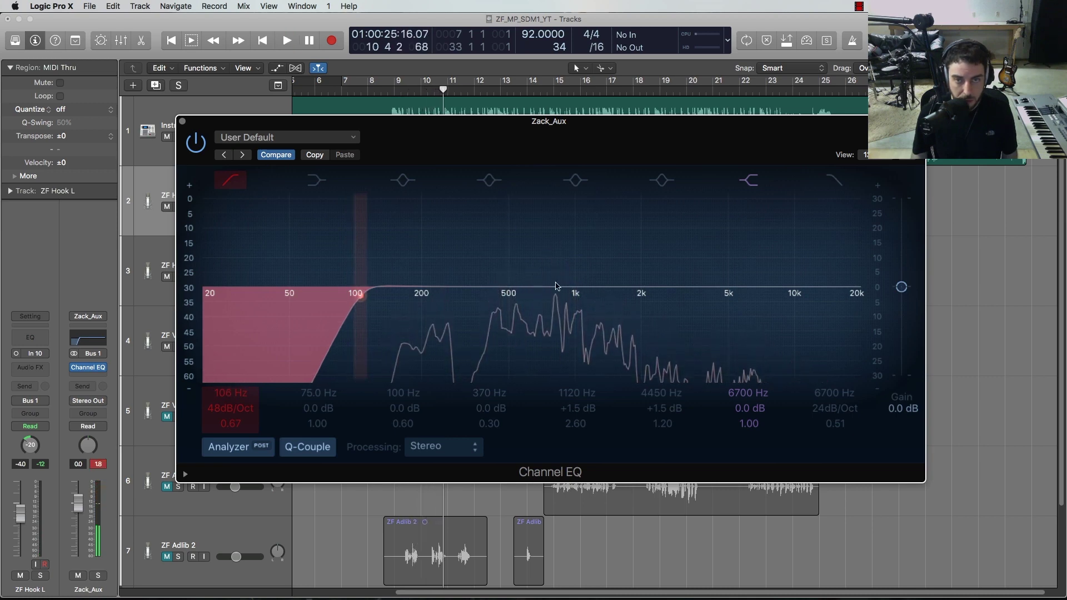
- Set the EQ's 1120 Hz bell band to a 2.0 dB cut at 670 Hz with a Q of 1.90, audition it and close the EQ
left_click(573, 182)
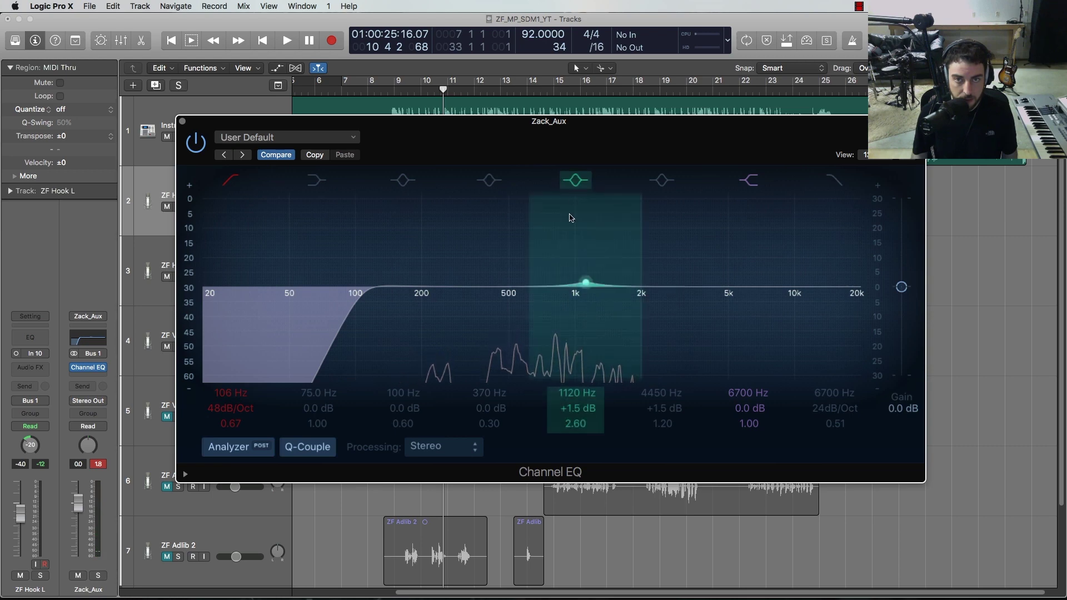
left_click_drag(578, 300, 537, 302)
left_click_drag(572, 269, 532, 293)
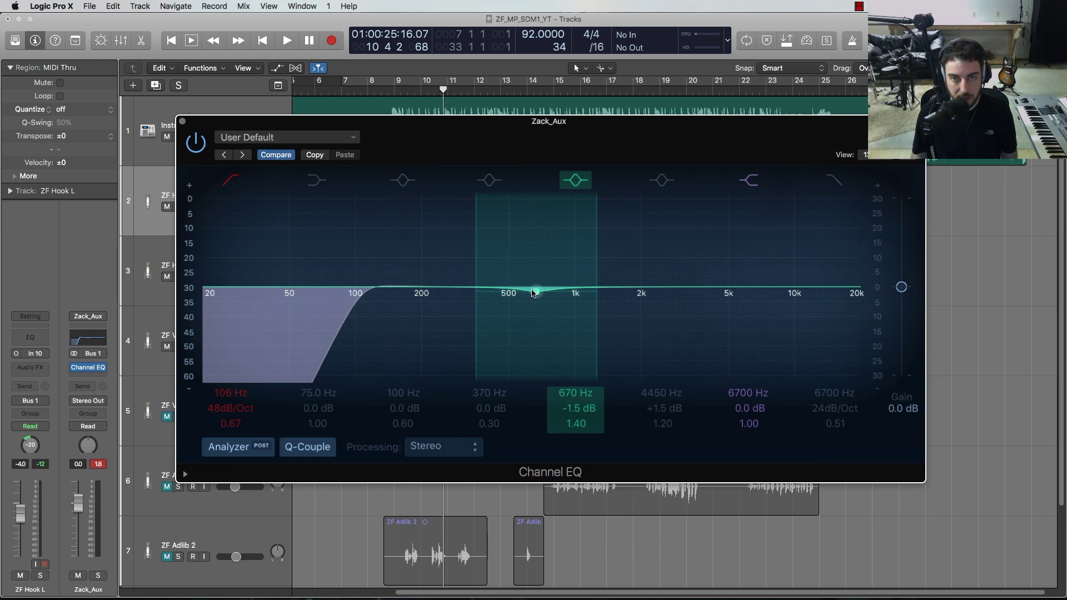
left_click_drag(531, 294, 533, 298)
left_click_drag(585, 276, 578, 278)
key("space")
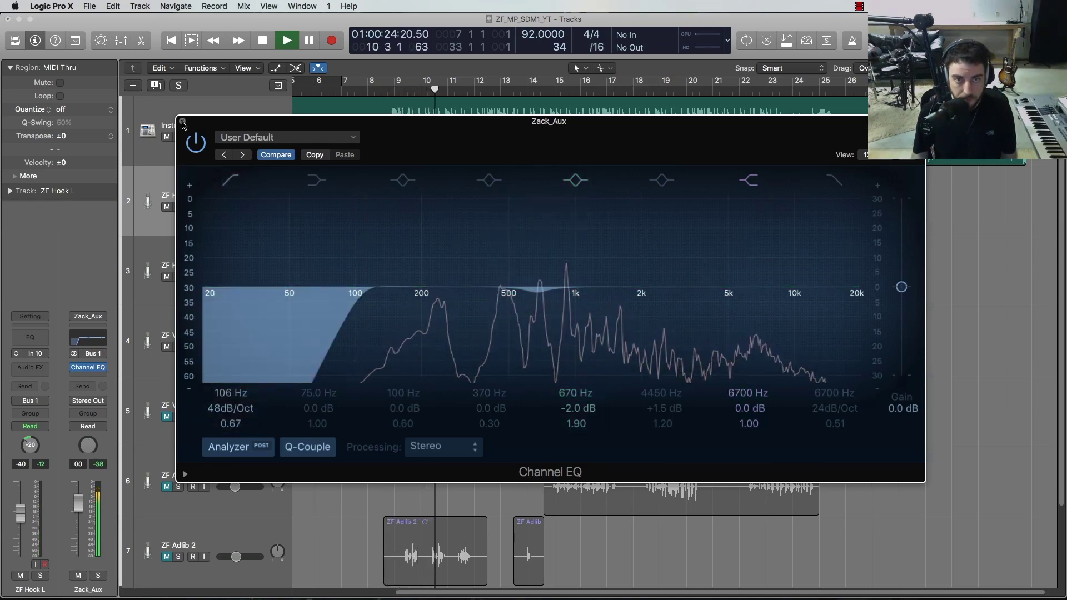
left_click(182, 121)
key("space")
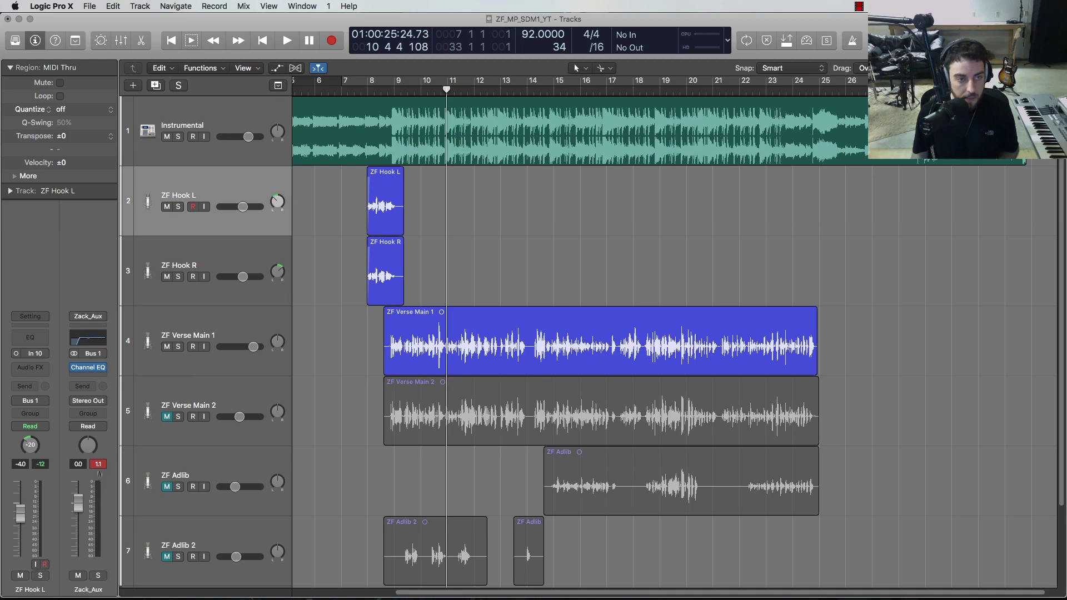
- Insert the McDSP Analog Channel AC202 after the Channel EQ on the Bus 1 aux channel, with its tape type set to Vintage
key("x")
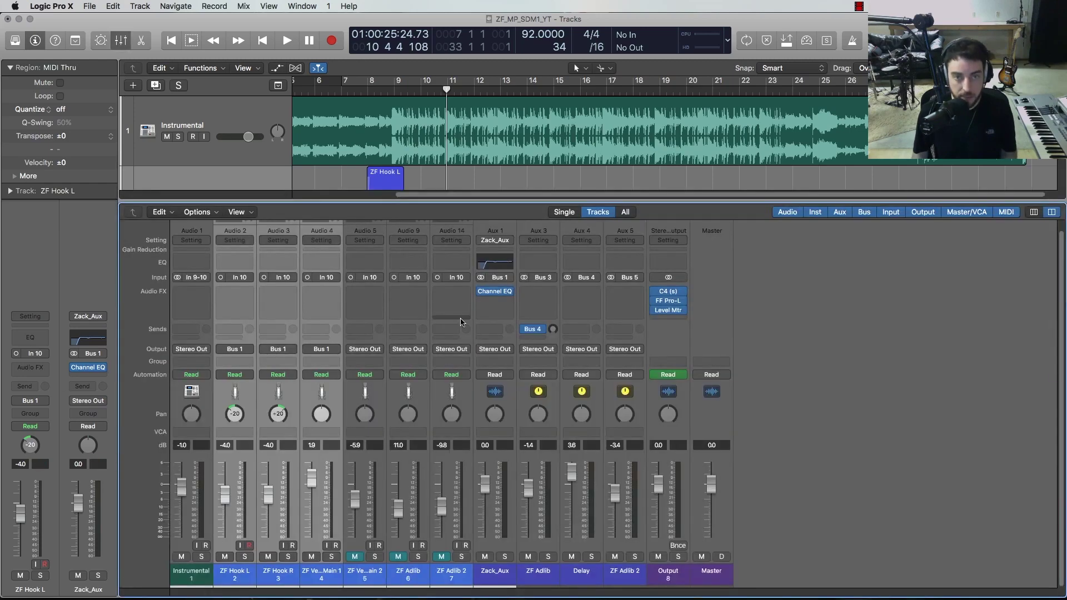
left_click_drag(523, 201, 524, 192)
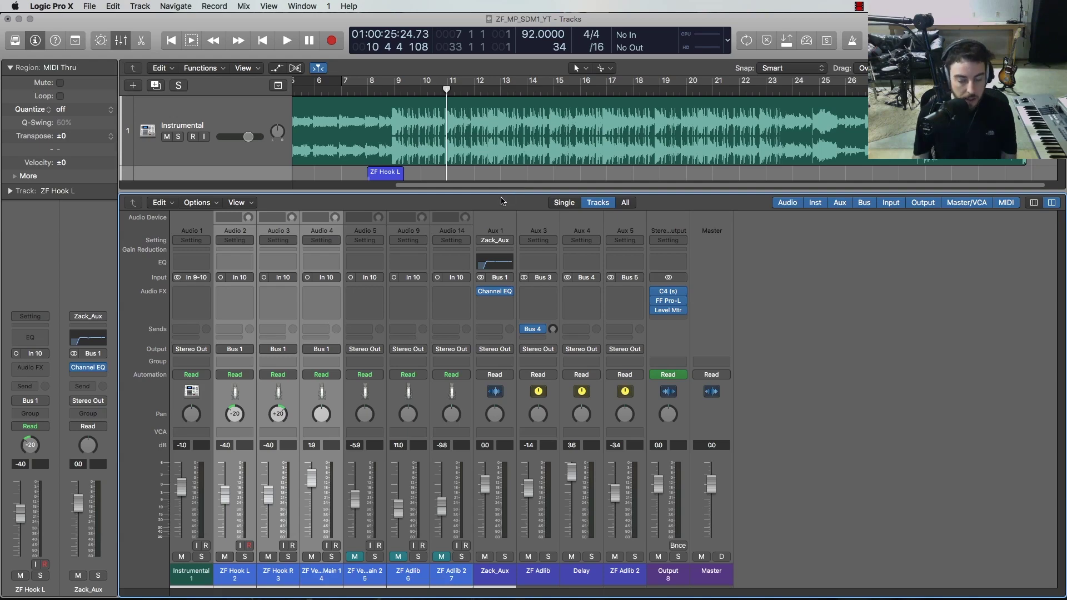
left_click(497, 301)
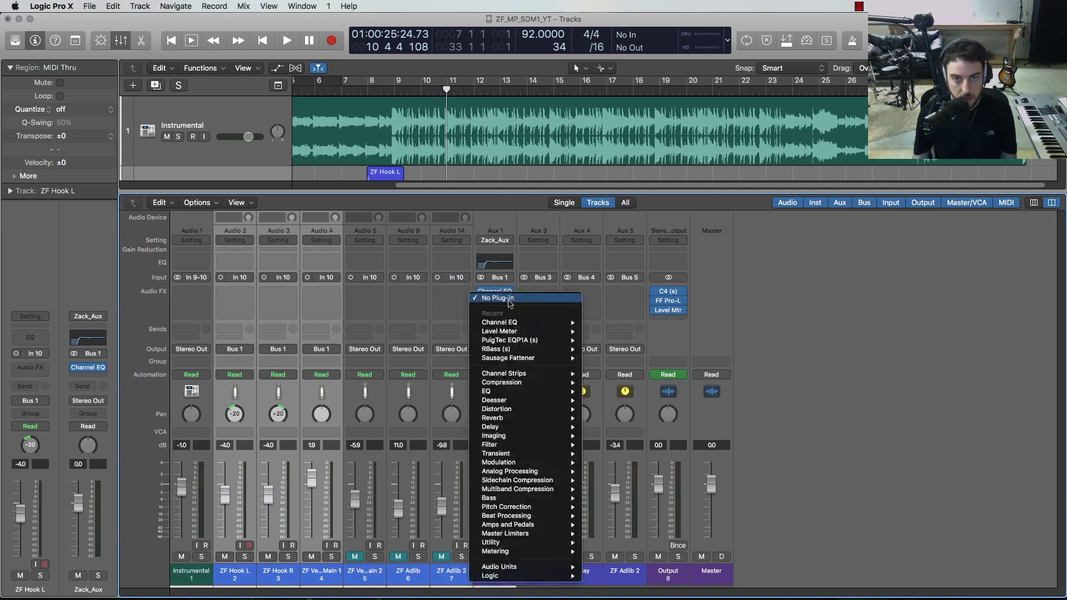
mouse_move(521, 566)
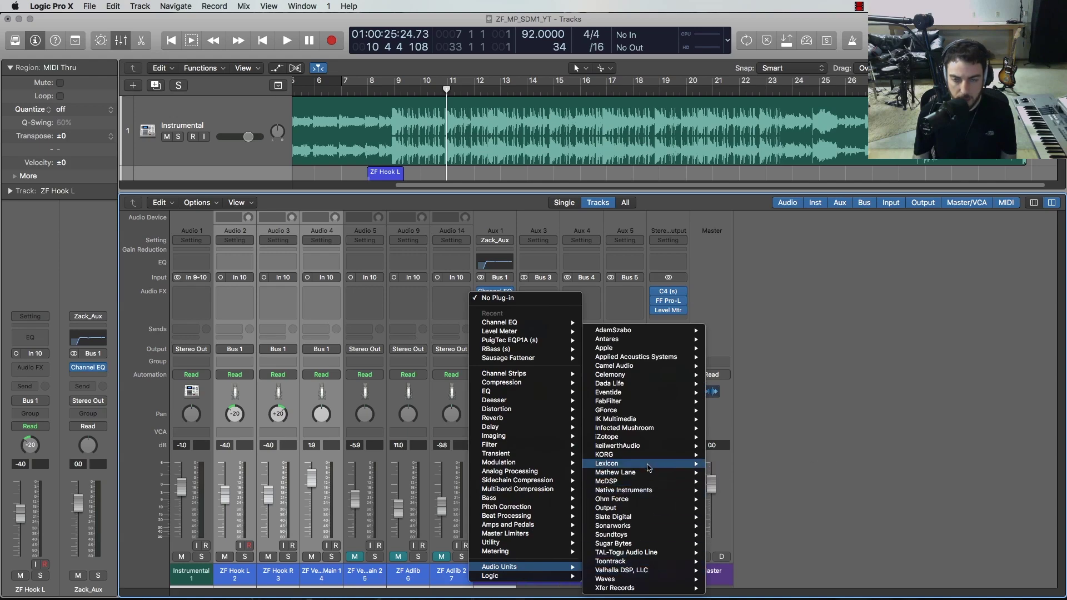
mouse_move(643, 481)
mouse_move(756, 499)
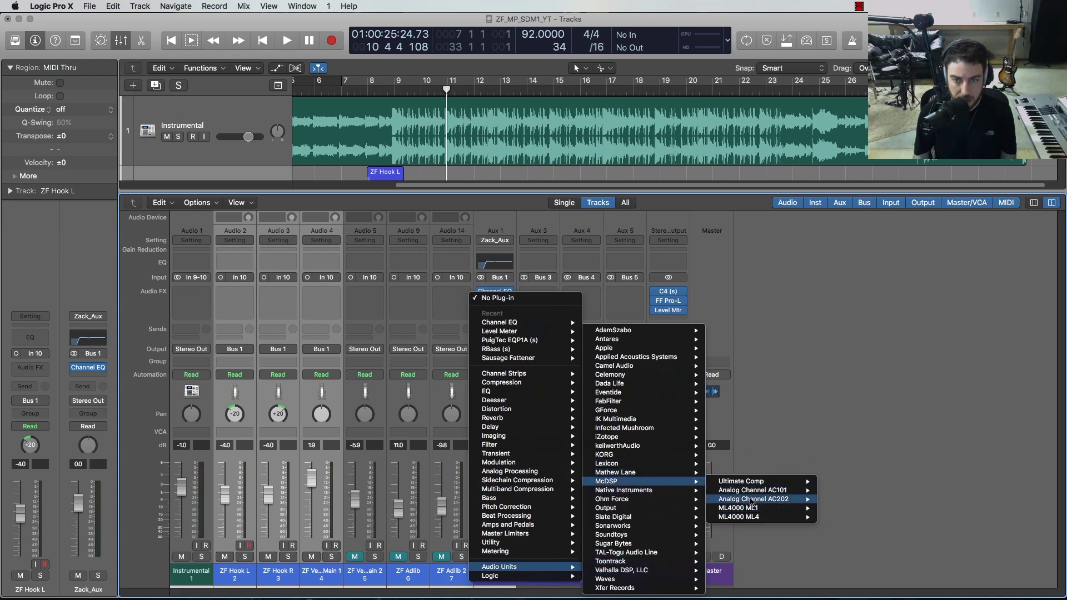
left_click(838, 499)
left_click_drag(239, 44, 476, 129)
left_click(615, 195)
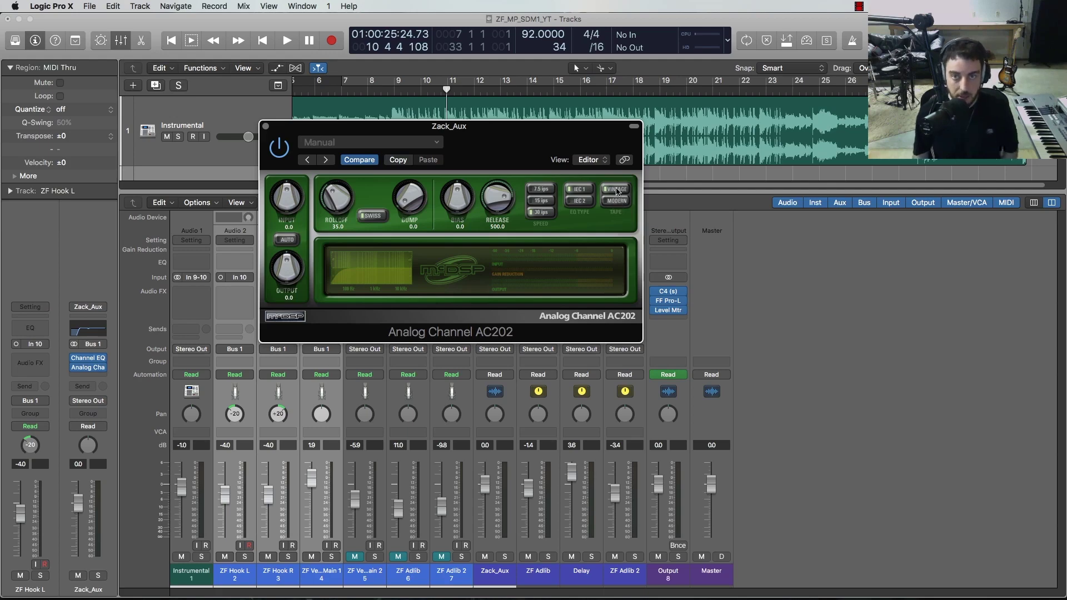
left_click_drag(428, 126, 464, 140)
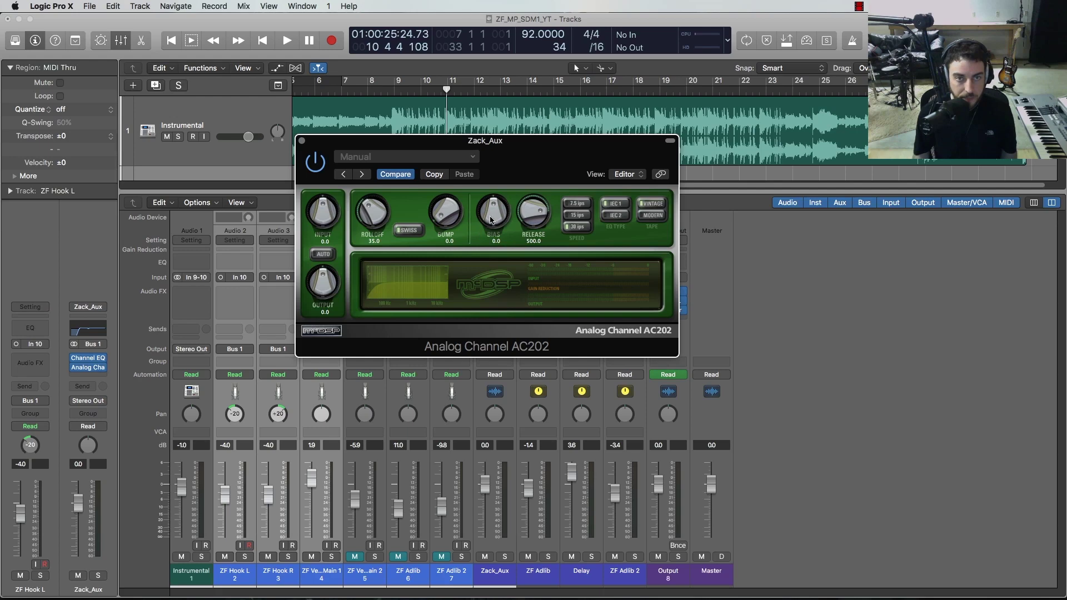
- Solo ZF Verse Main 1 and play from bar 8, comparing Modern tape with Vintage and ending on Vintage
key("x")
left_click_drag(522, 140, 670, 172)
left_click(178, 346)
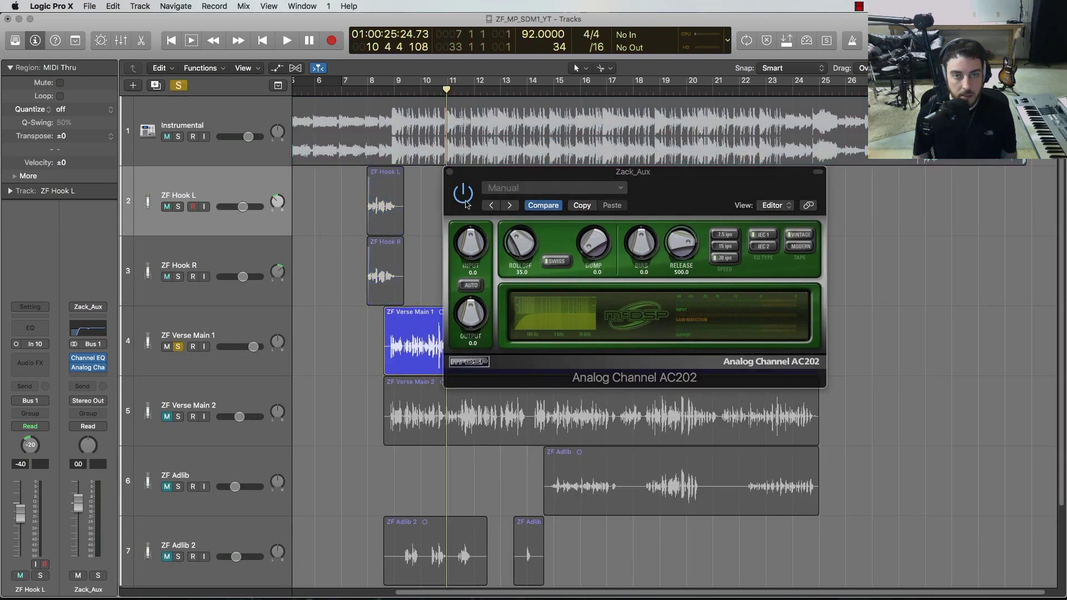
left_click(376, 82)
key("space")
left_click_drag(481, 178, 468, 177)
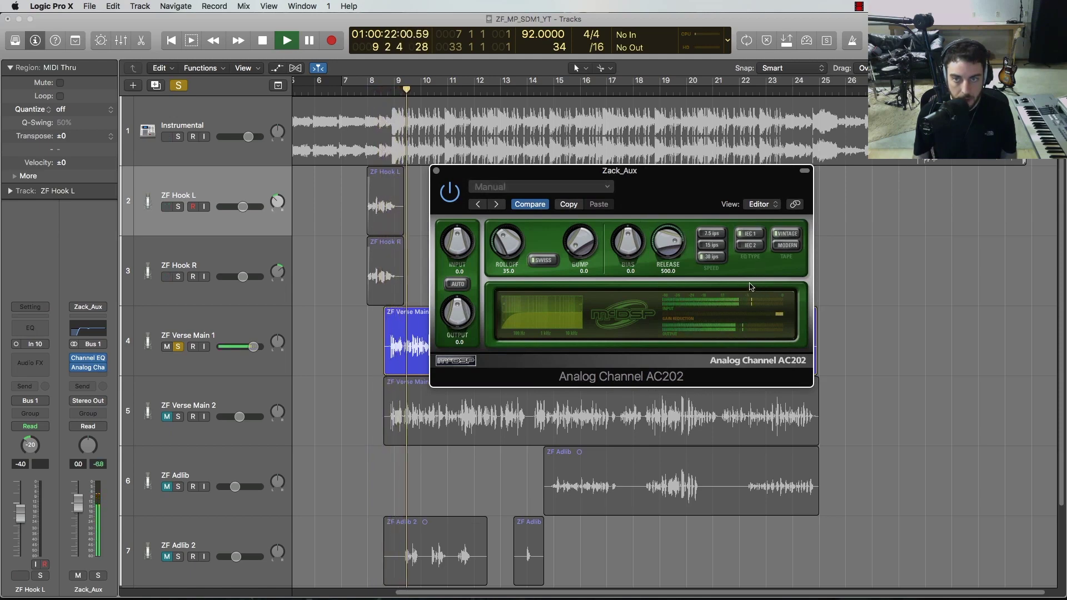
left_click(785, 246)
left_click(787, 233)
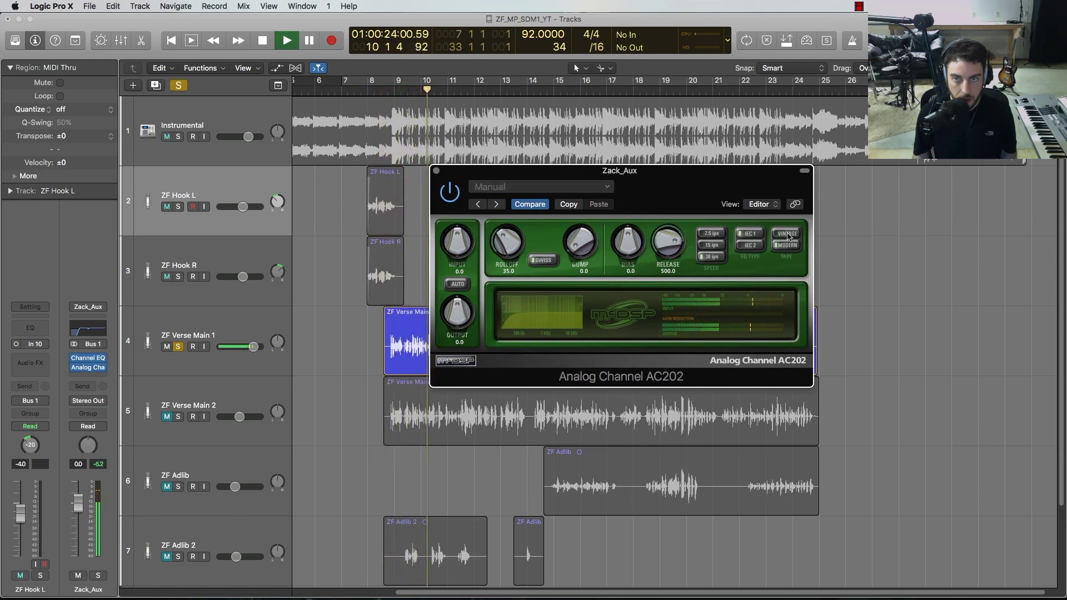
- Set the AC202's bias to -7.5, stopping playback once the effect has been auditioned
left_click_drag(628, 242, 625, 286)
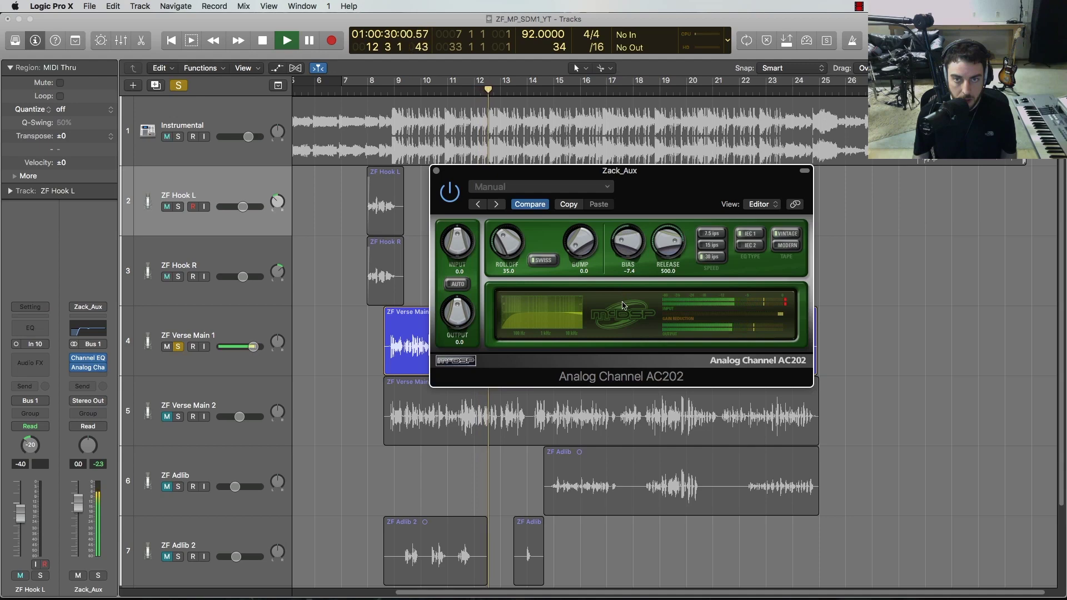
key("space")
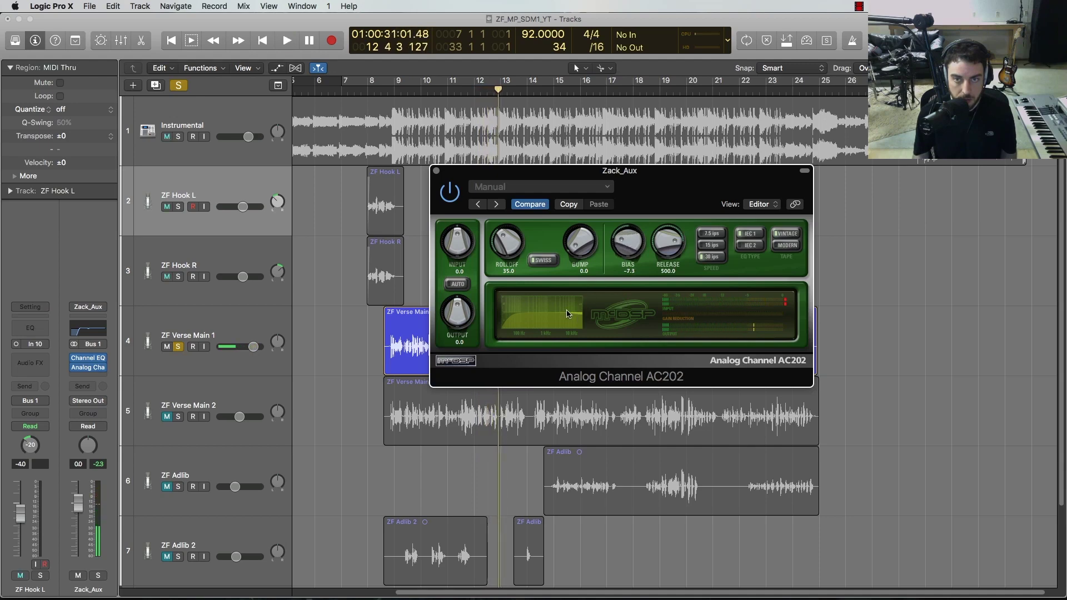
left_click_drag(625, 249, 624, 250)
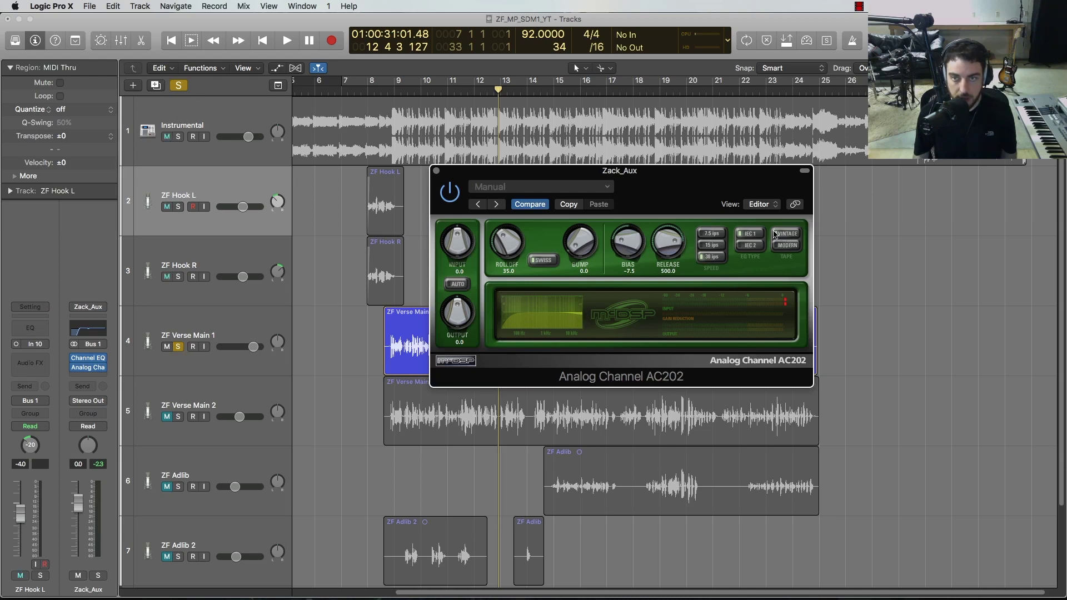
key("ctrl+m")
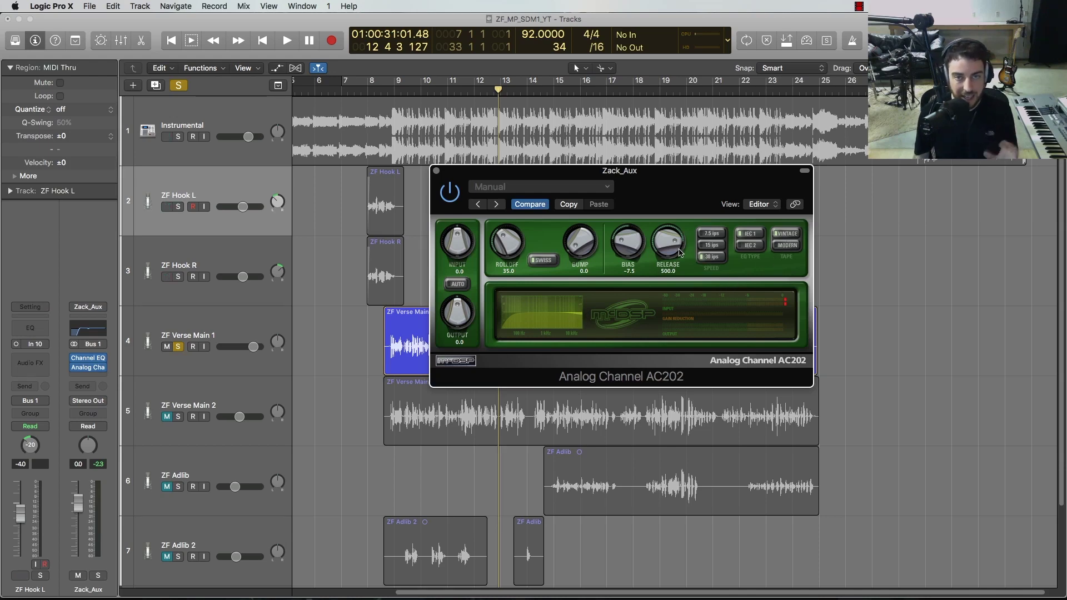
key("ctrl+m")
key("ctrl+m")
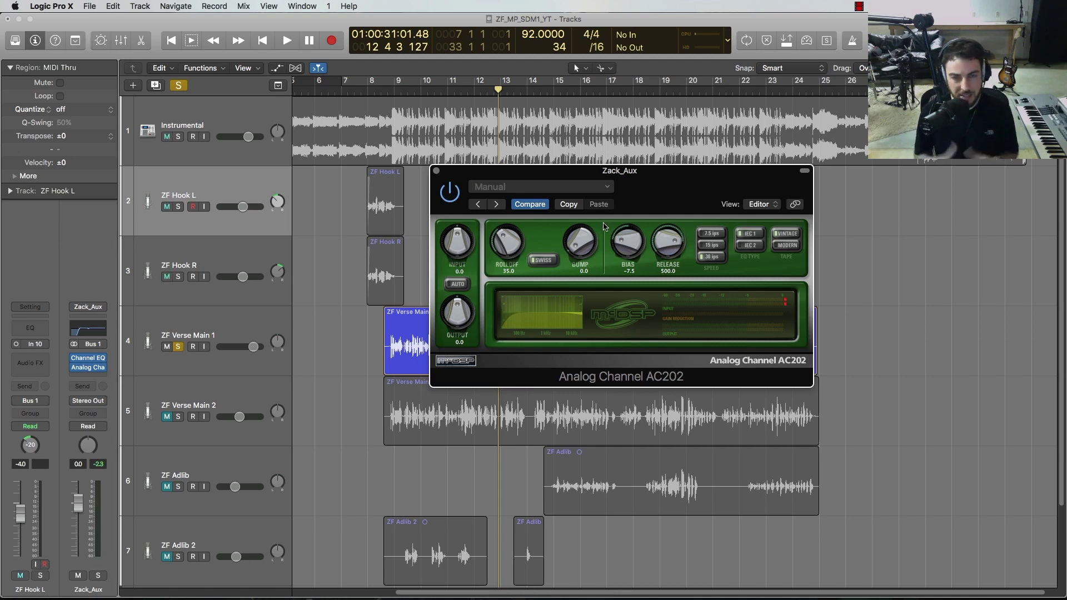
key("ctrl+m")
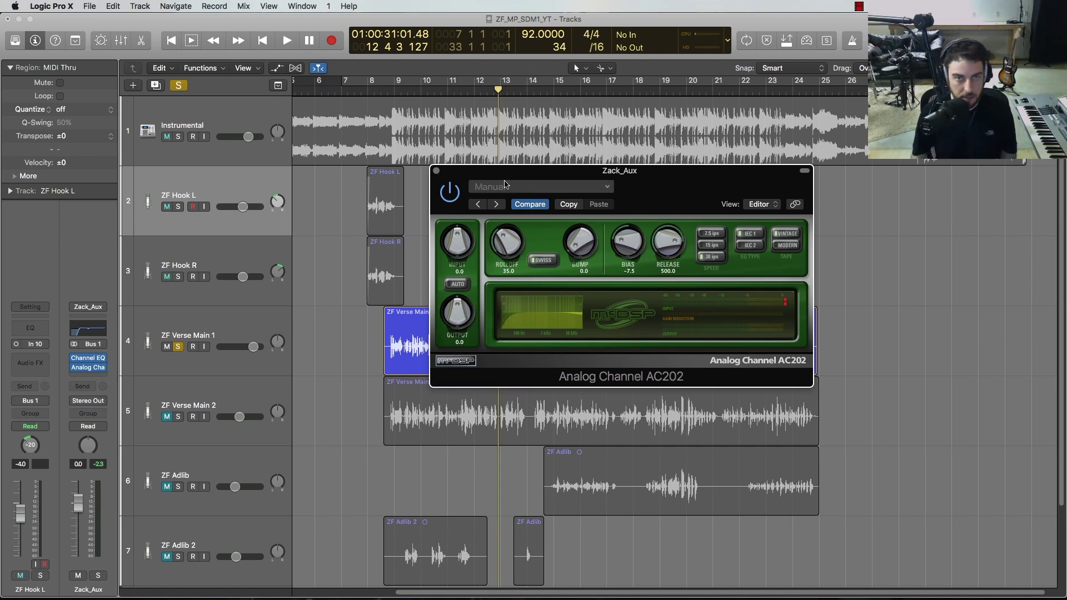
key("ctrl+m")
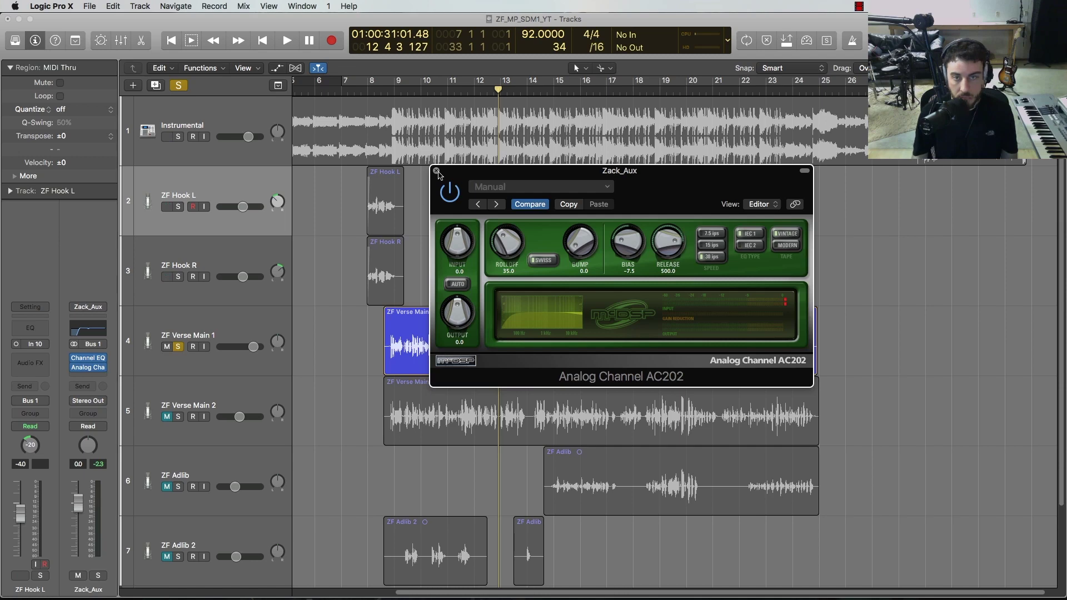
- Close the AC202 and insert a stereo RCompressor (s) below it on the Bus 1 aux, keeping its window over the track area
left_click(437, 171)
key("x")
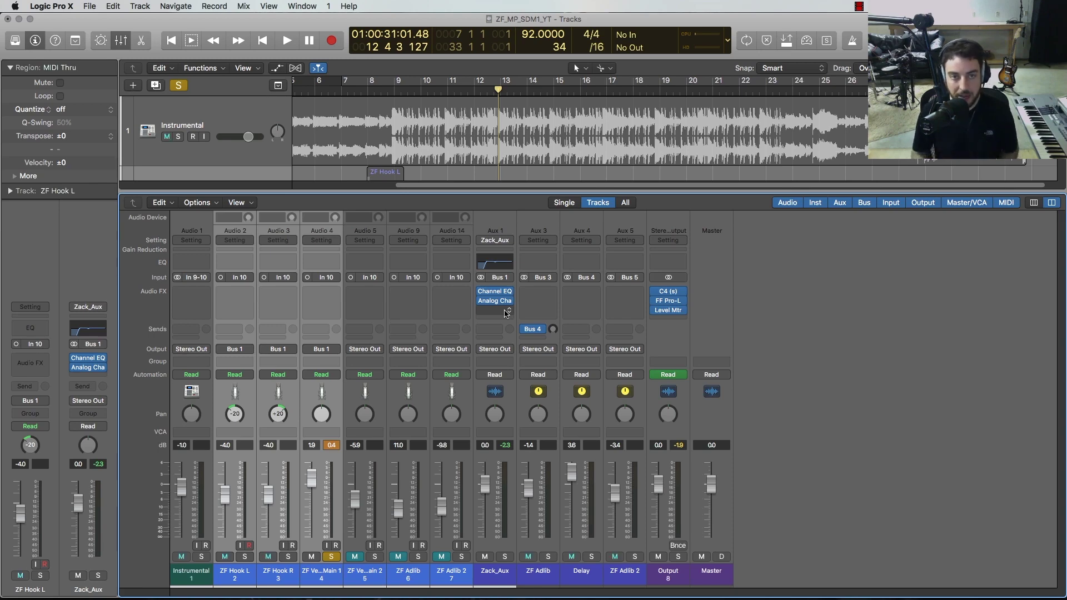
left_click(507, 314)
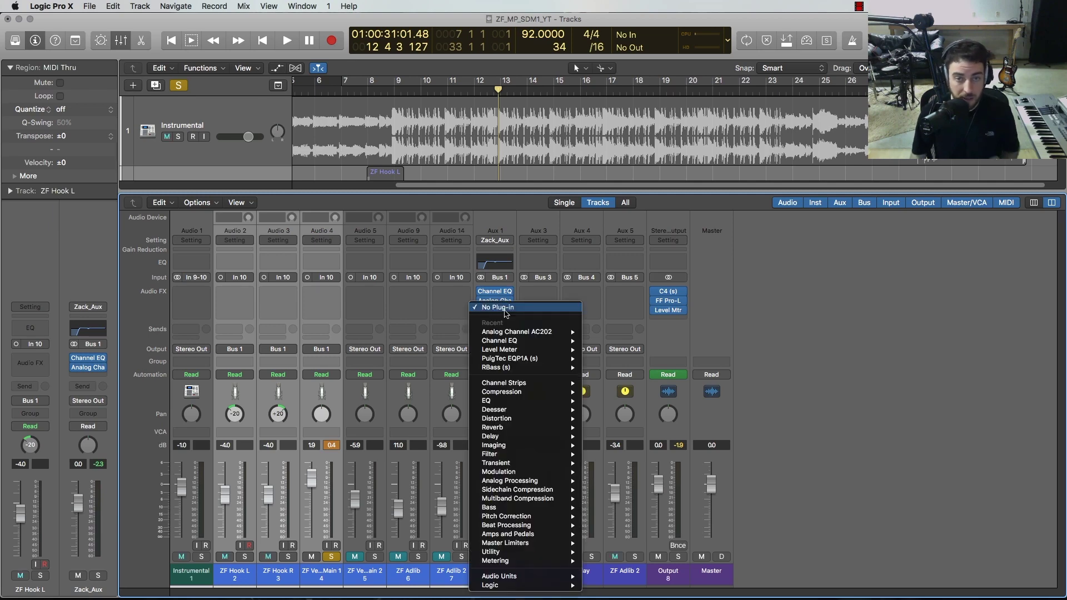
mouse_move(517, 392)
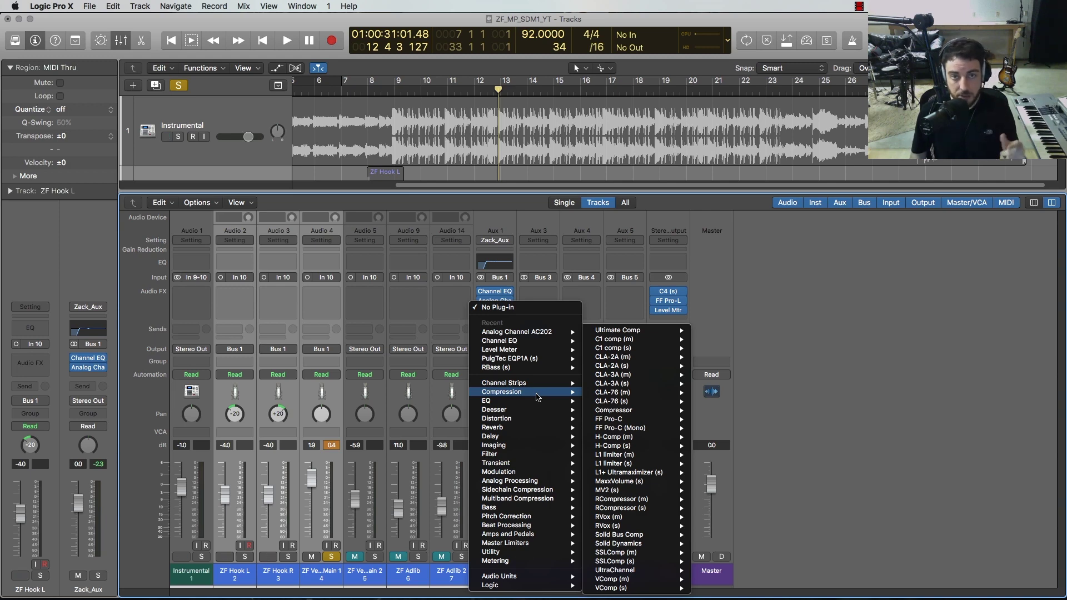
mouse_move(624, 405)
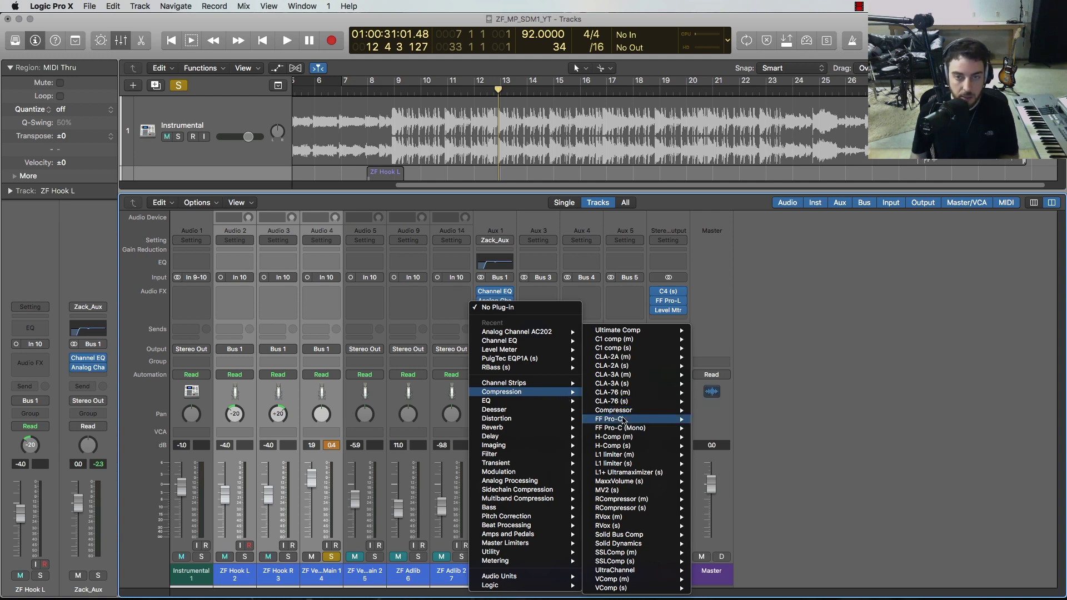
mouse_move(630, 463)
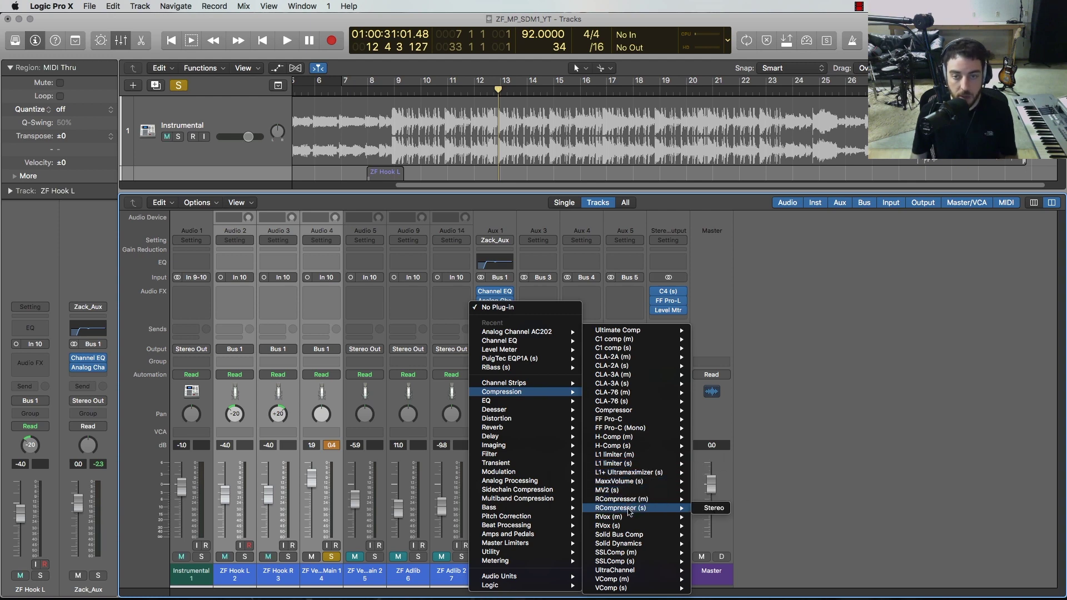
mouse_move(625, 377)
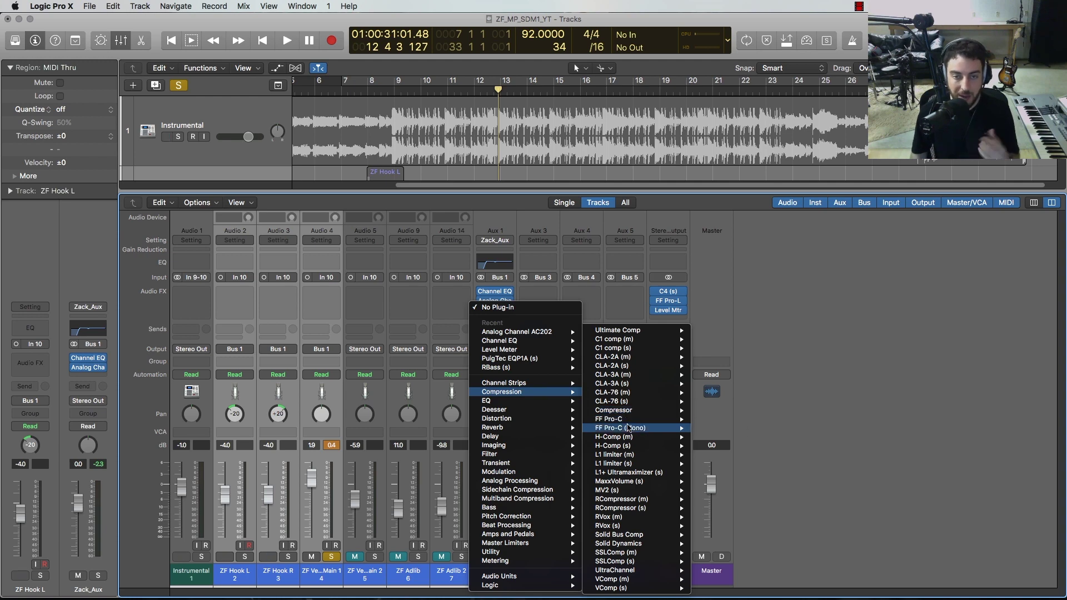
mouse_move(630, 508)
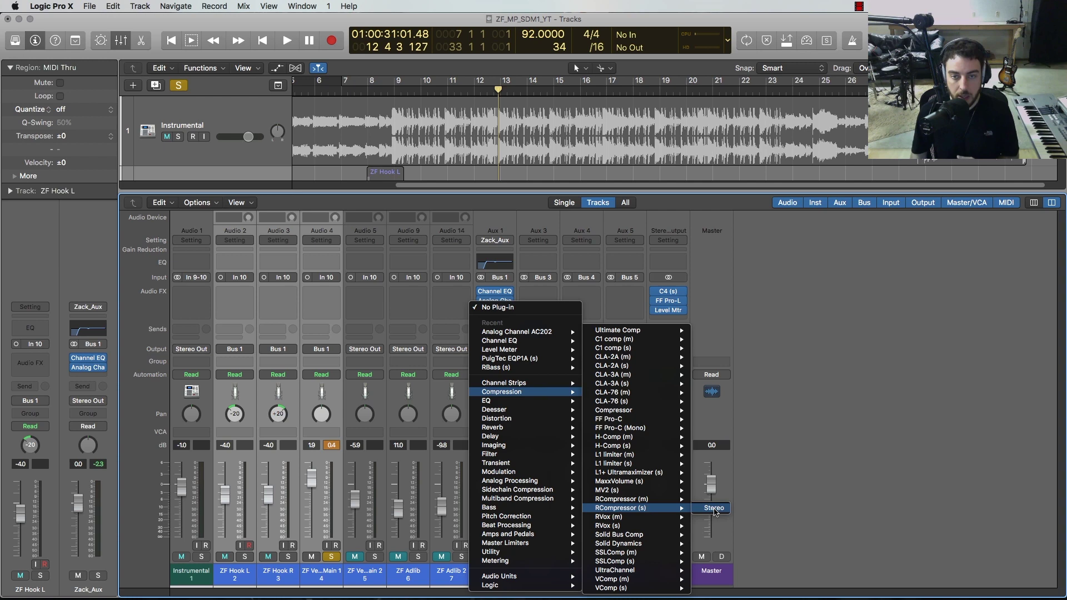
left_click(712, 508)
left_click_drag(162, 51, 699, 172)
key("x")
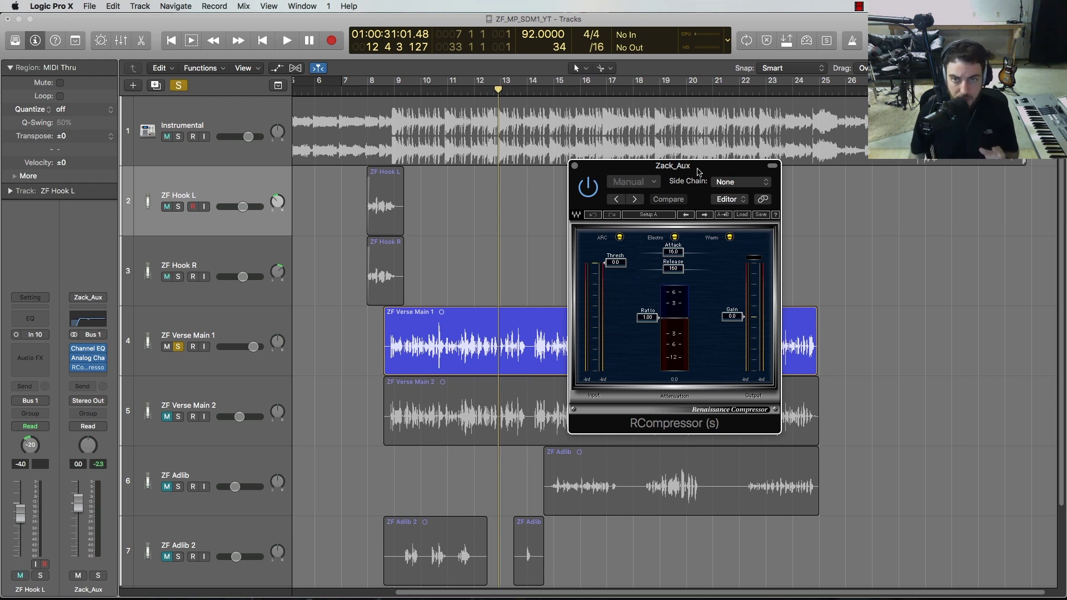
left_click_drag(699, 172, 720, 165)
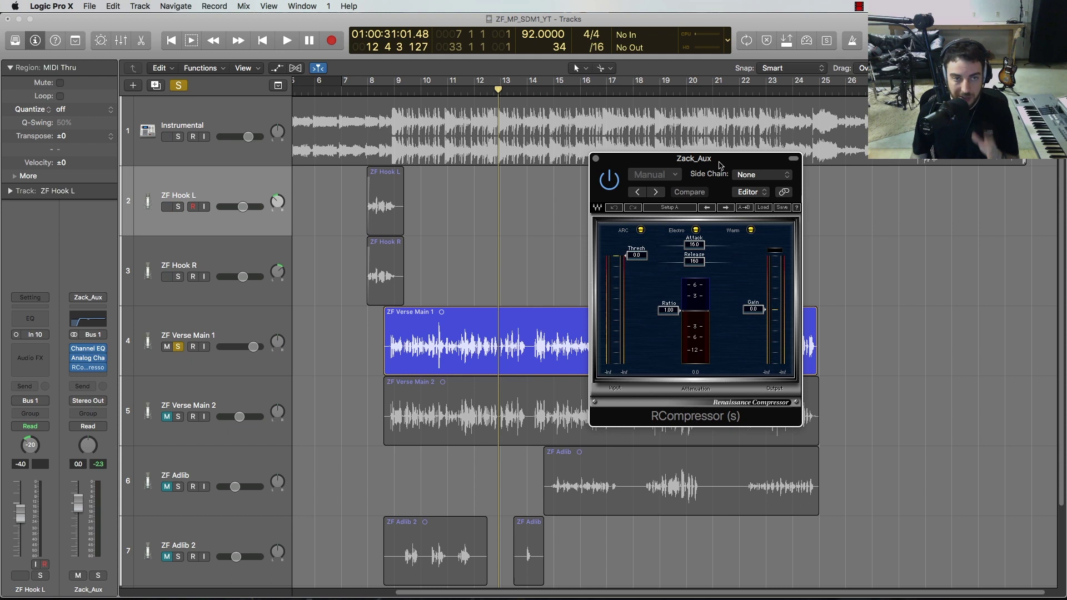
left_click_drag(720, 165, 711, 149)
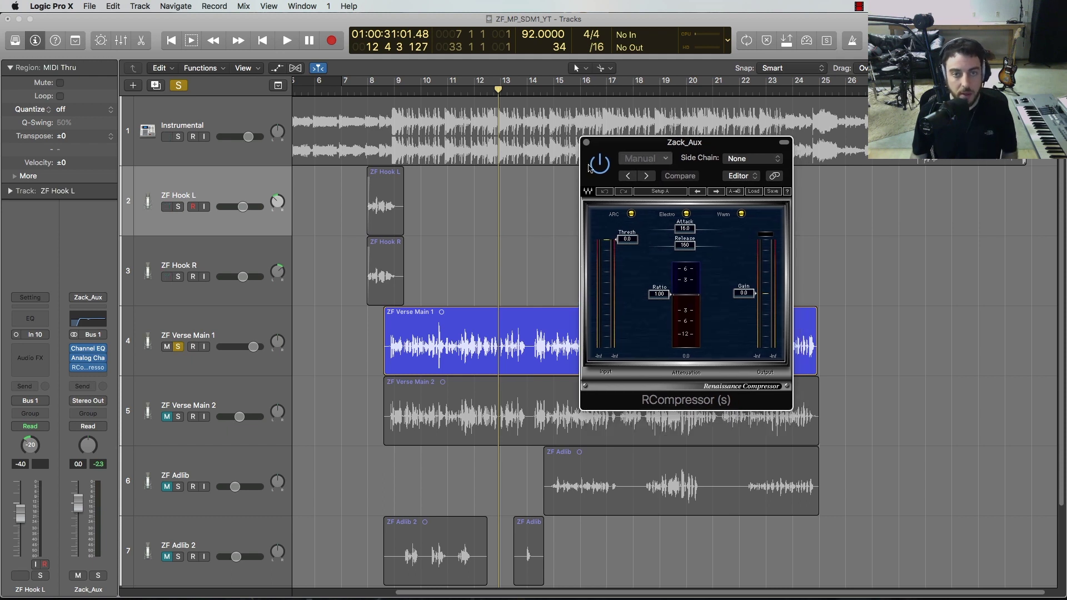
- Move the playhead to the start of the main verse and set the RCompressor's attack to 0.50 and release to 256
left_click(397, 92)
left_click_drag(395, 91, 390, 92)
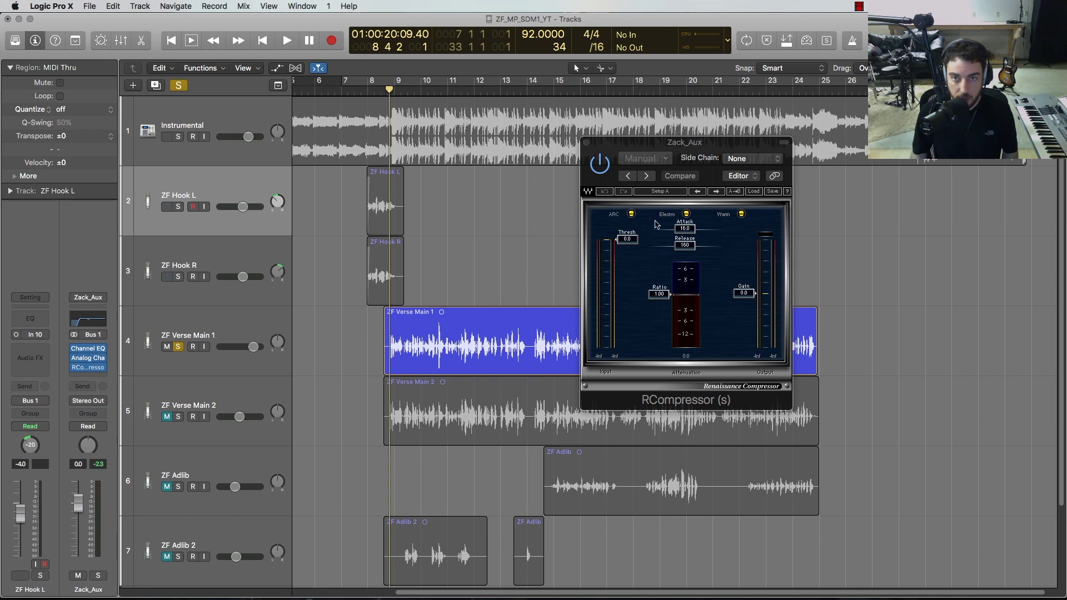
left_click_drag(685, 233, 658, 232)
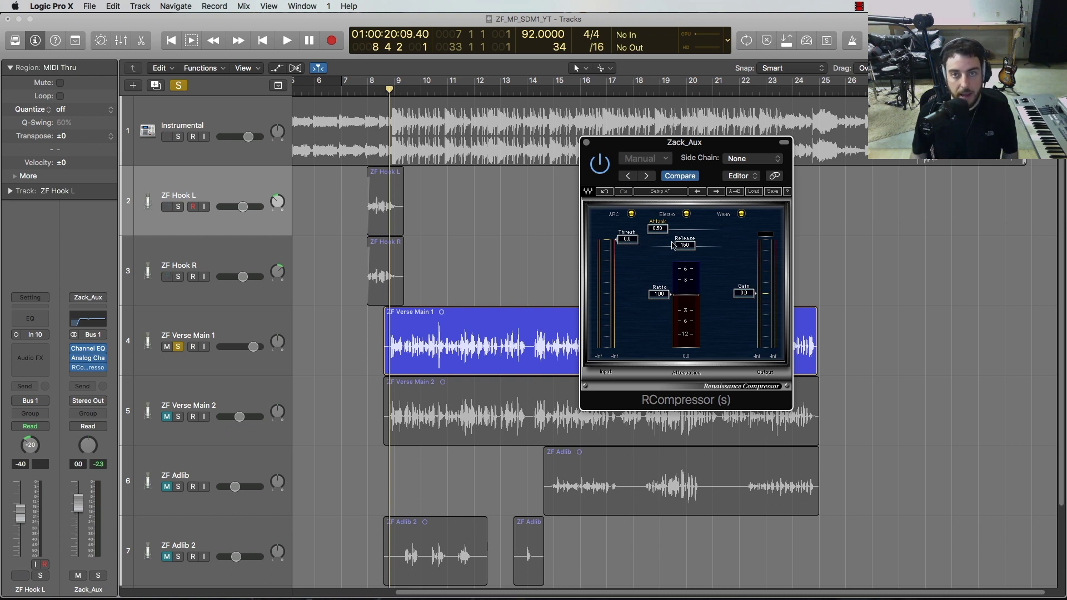
left_click_drag(685, 239, 687, 239)
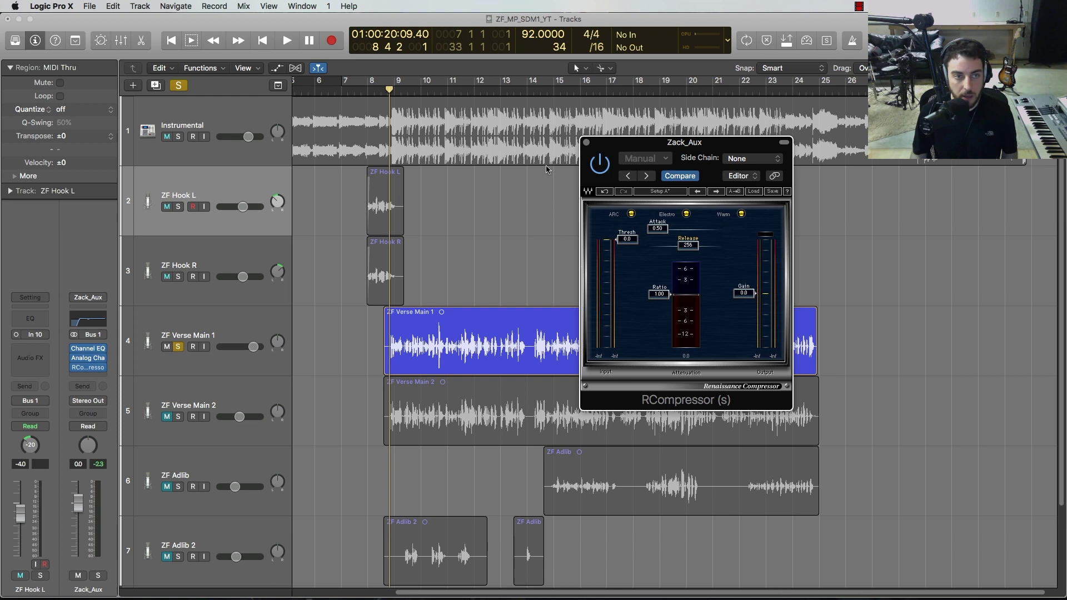
- Play the main verse through the compressor, unsolo ZF Verse Main 1 so the full mix is heard, and stop playback
key("space")
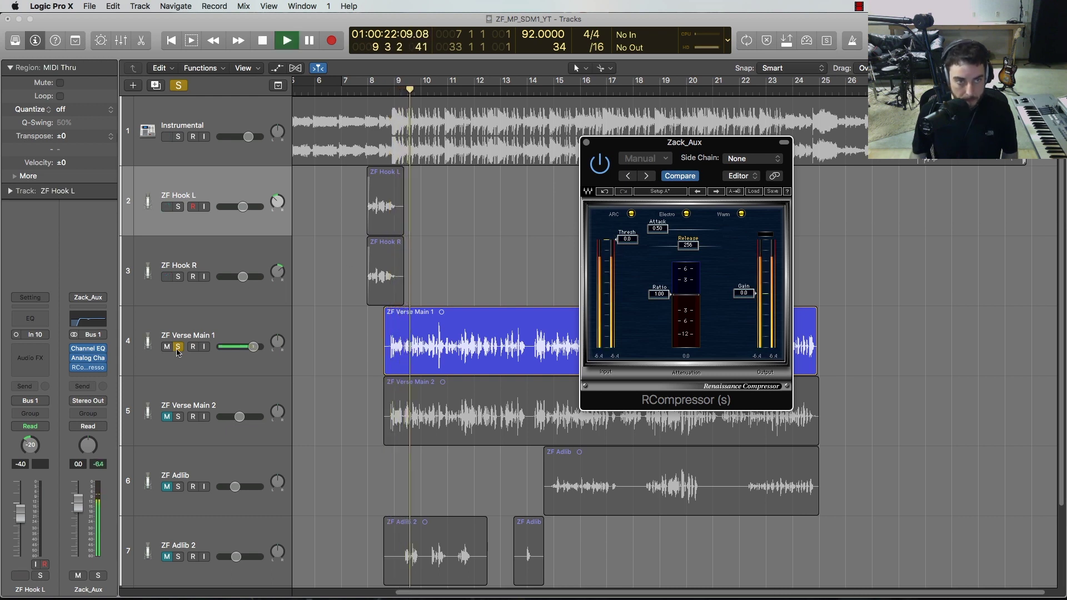
key("ctrl+alt+super+s")
key("space")
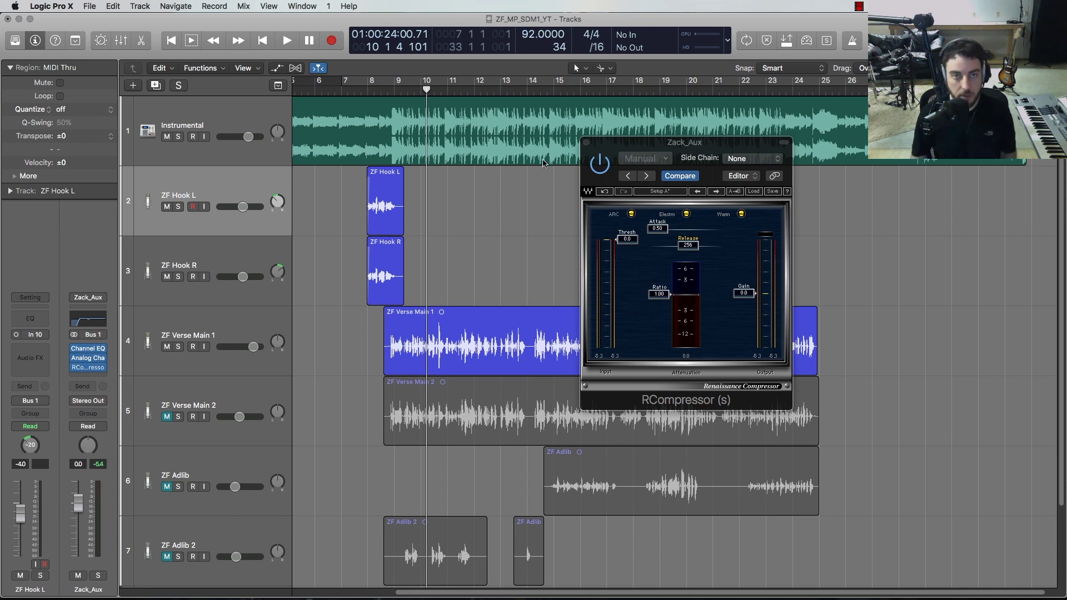
- Audition the mix from the start of the main verse while setting the RCompressor's ratio to 2.45 and threshold to -15.9
left_click(395, 92)
left_click(388, 91)
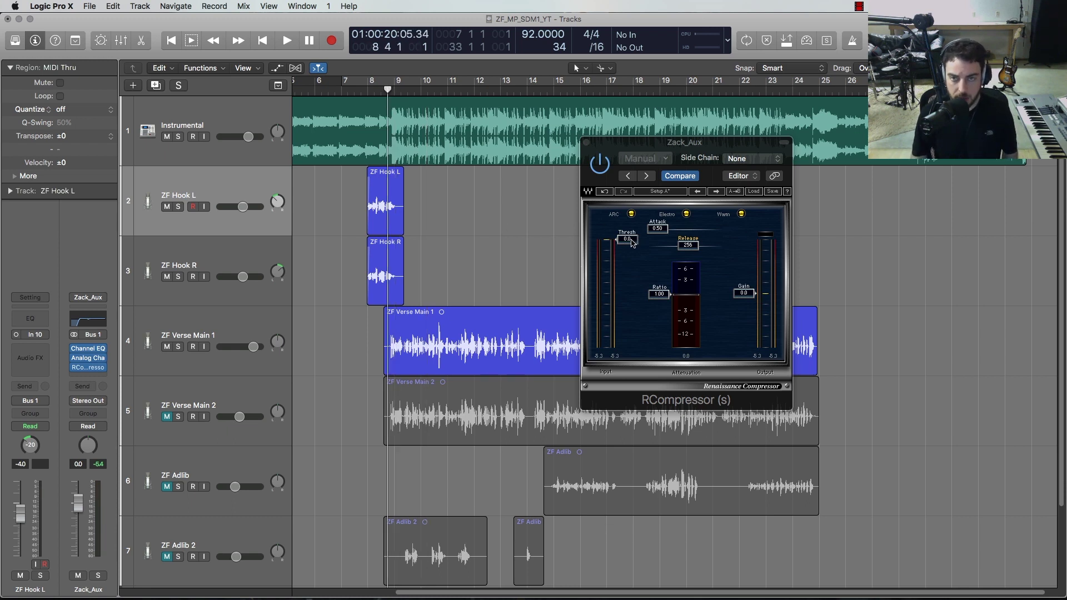
key("space")
left_click_drag(632, 242, 641, 282)
key("space")
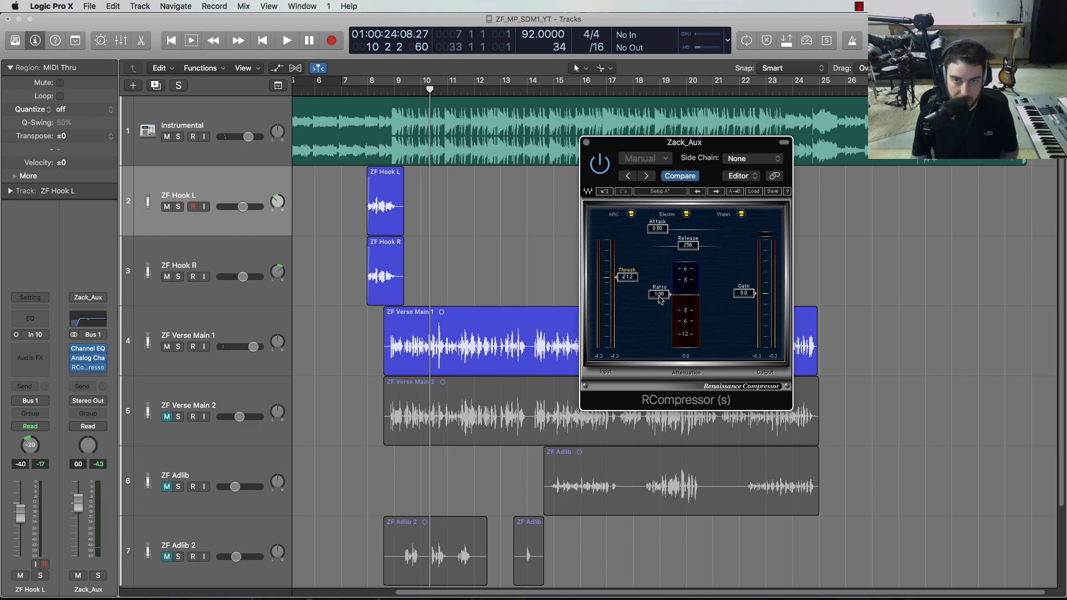
left_click_drag(660, 294, 661, 312)
key("space")
left_click_drag(627, 276, 627, 267)
key("space")
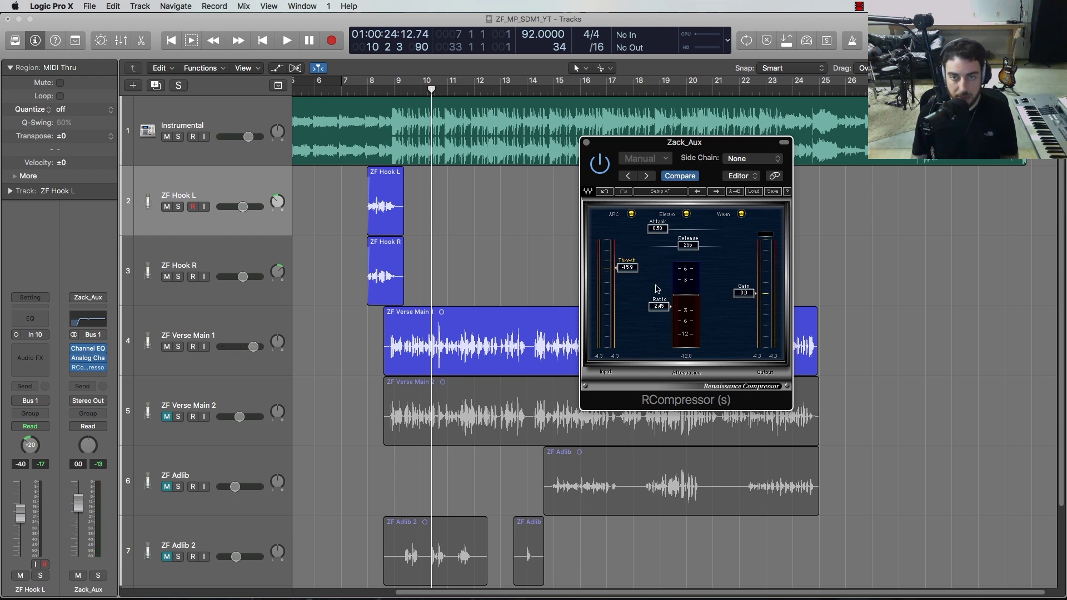
- Audition the main verse with the full mix while raising the RCompressor's gain to 12.5
left_click_drag(655, 307, 650, 291)
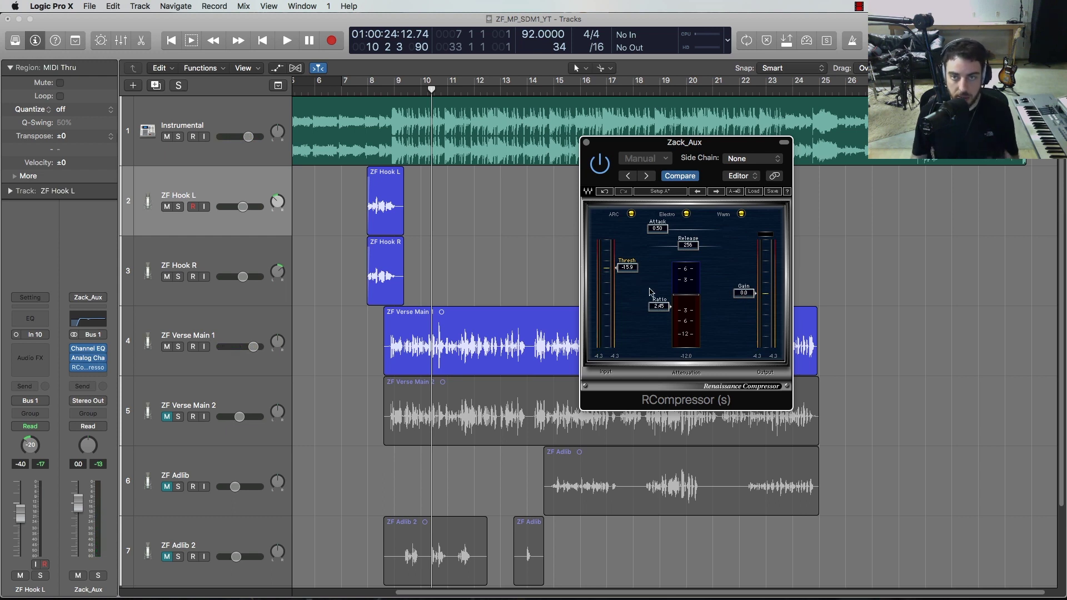
left_click_drag(740, 302, 745, 274)
key("space")
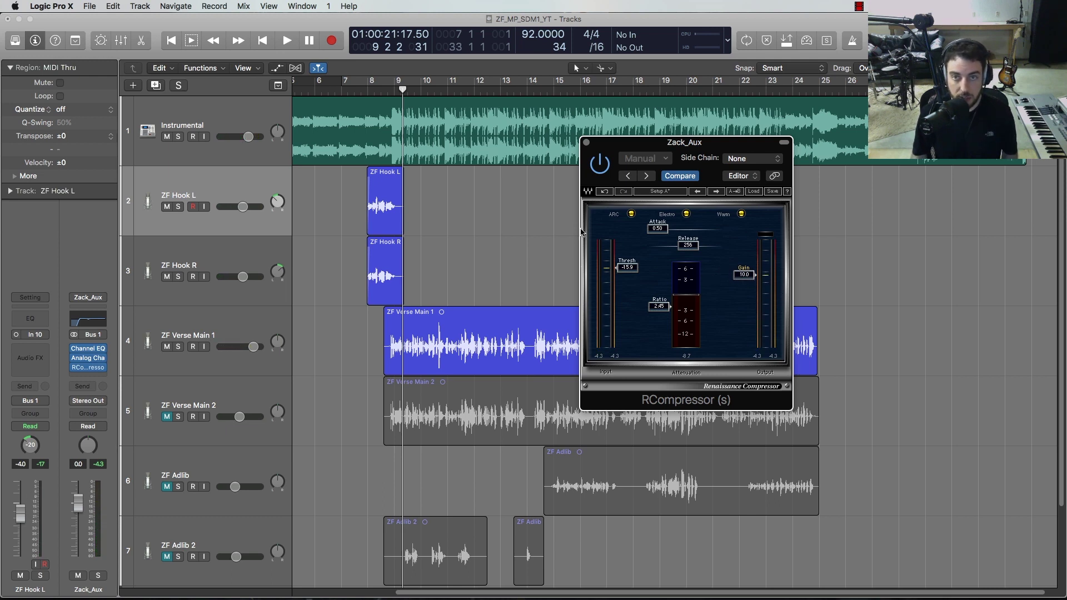
key("space")
left_click_drag(745, 274, 745, 269)
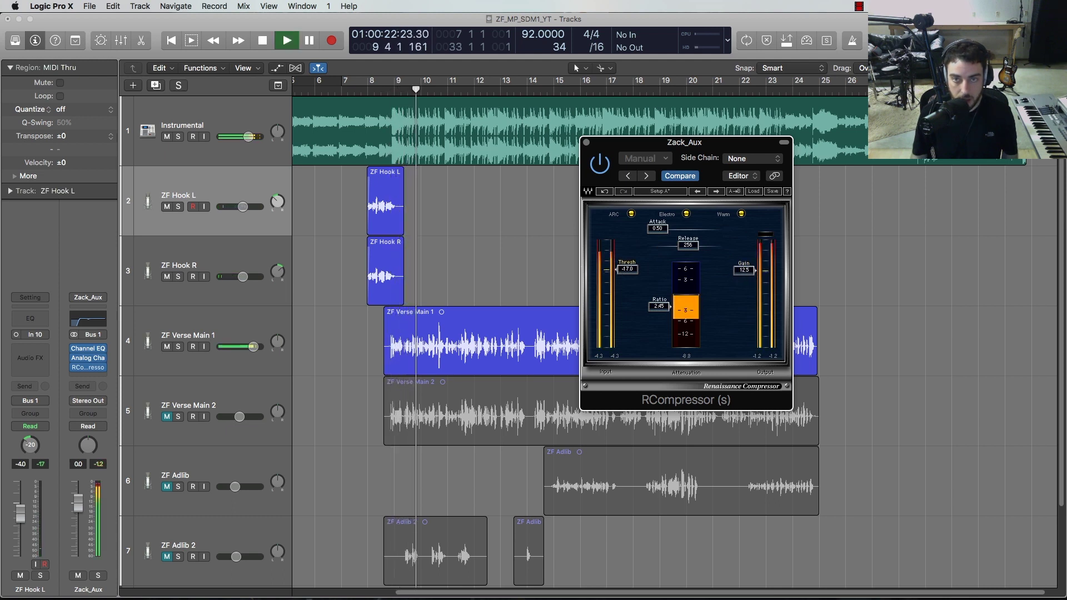
- Set the RCompressor's threshold to -19.2 and ratio to 4.35 during playback, and stop the transport
left_click_drag(615, 268, 615, 273)
left_click_drag(658, 306, 660, 316)
key("space")
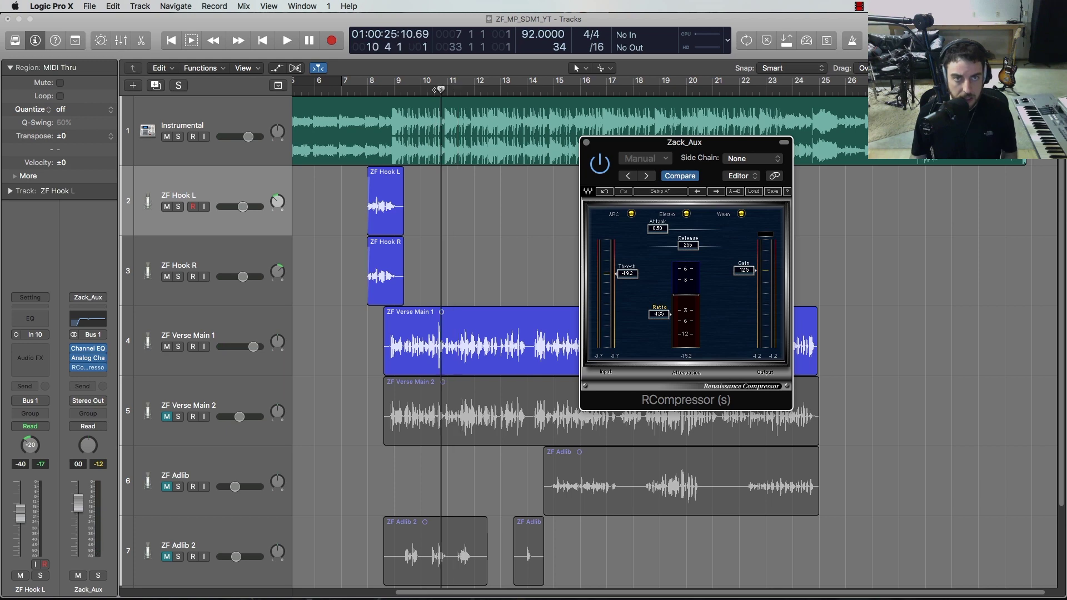
- Play the mix from bar 10 beat 3 while setting the RCompressor's ratio to 4.25, gain to 12.7 and threshold to -19.7, and stop playback
left_click(439, 89)
key("super+Right")
key("super+Right")
key("comma")
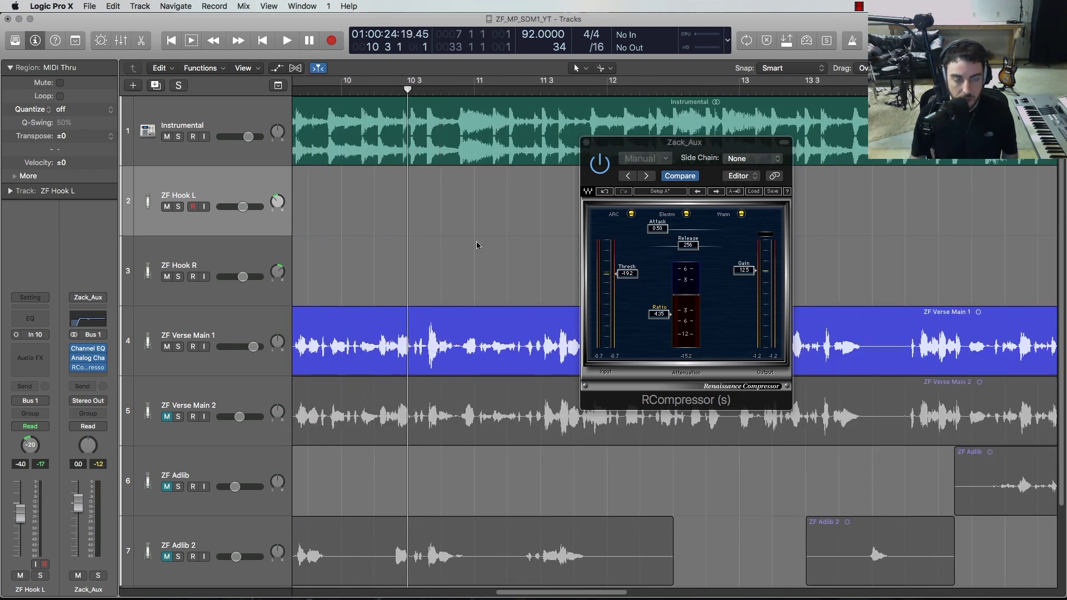
key("super+Left")
key("super+Left")
key("super+Right")
key("super+Left")
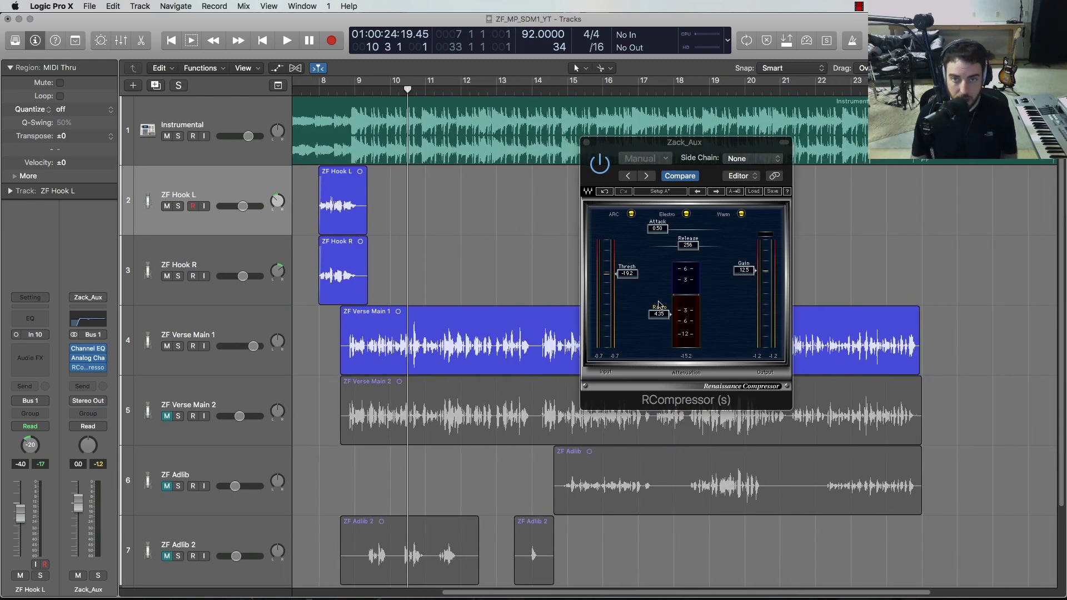
left_click_drag(659, 304, 635, 285)
key("space")
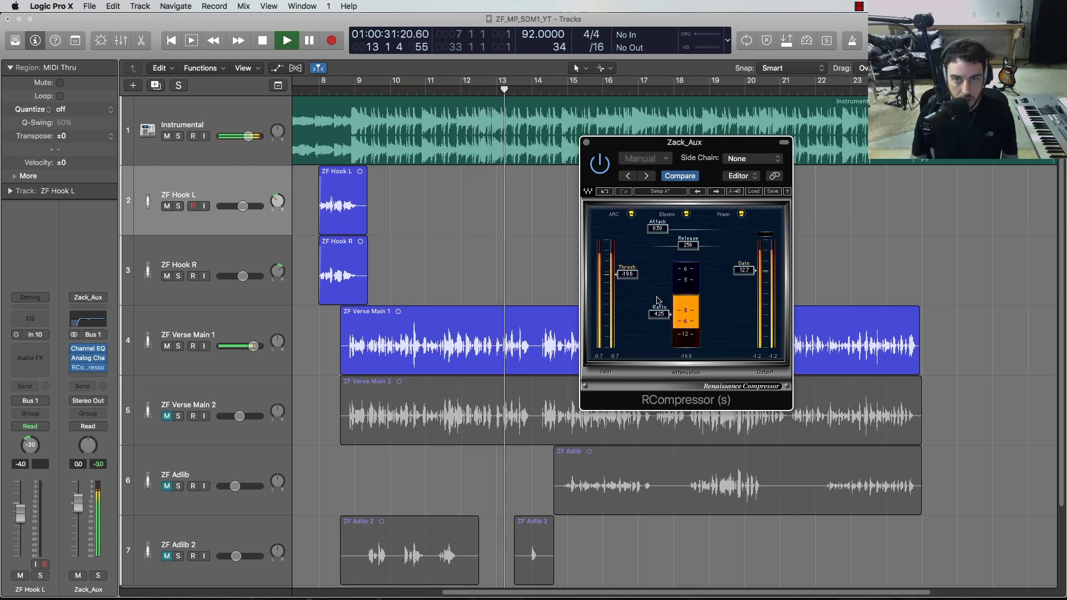
left_click_drag(639, 288, 637, 280)
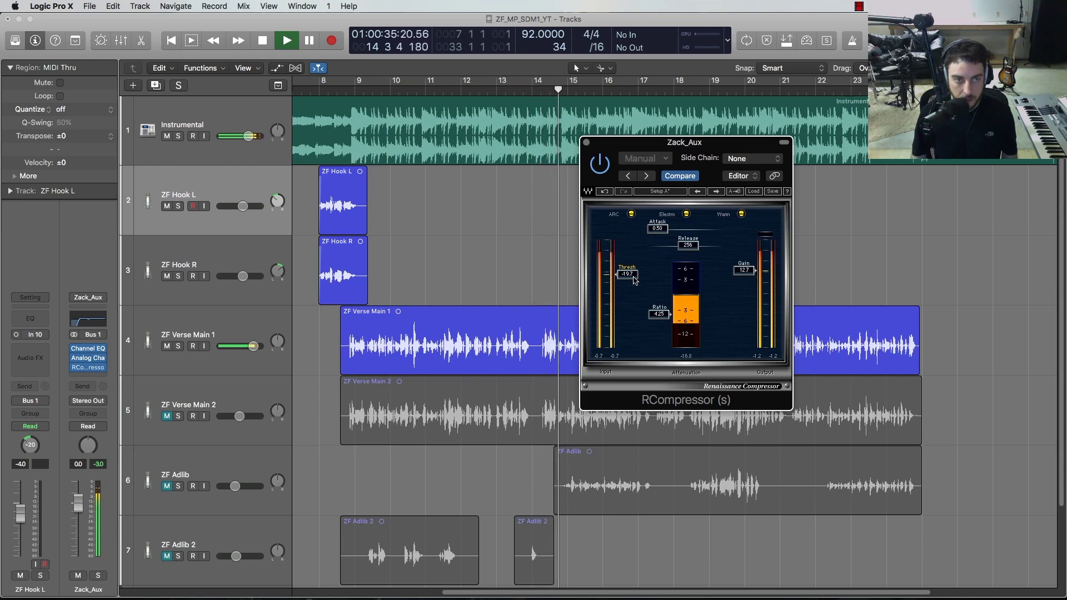
key("space")
- Play the verse from about bar 9 while raising the RCompressor's gain to 14.0, and stop playback
left_click(348, 389)
left_click(314, 369)
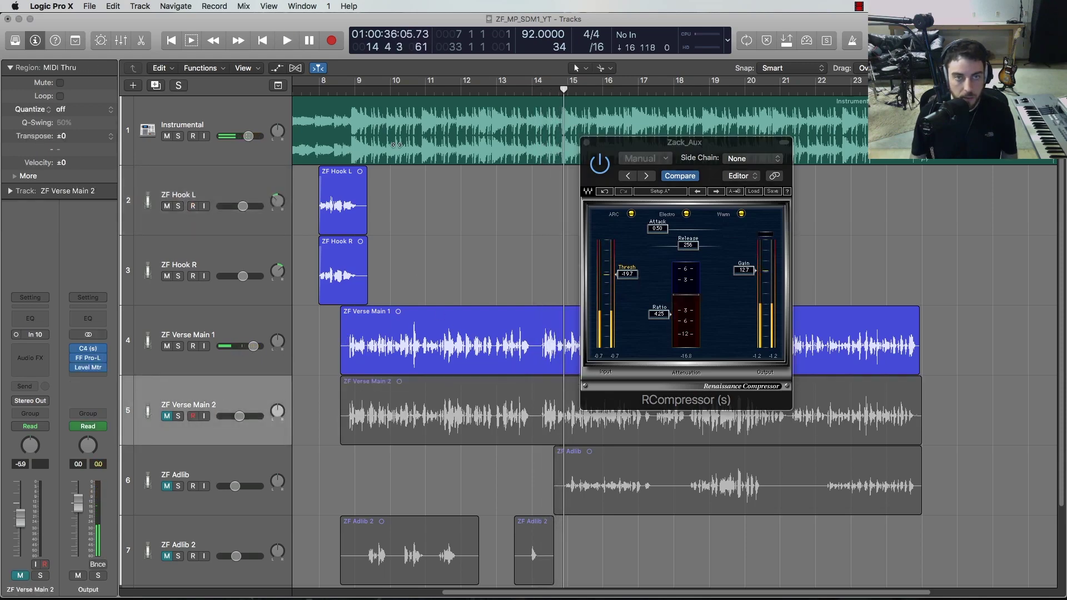
left_click(359, 84)
key("space")
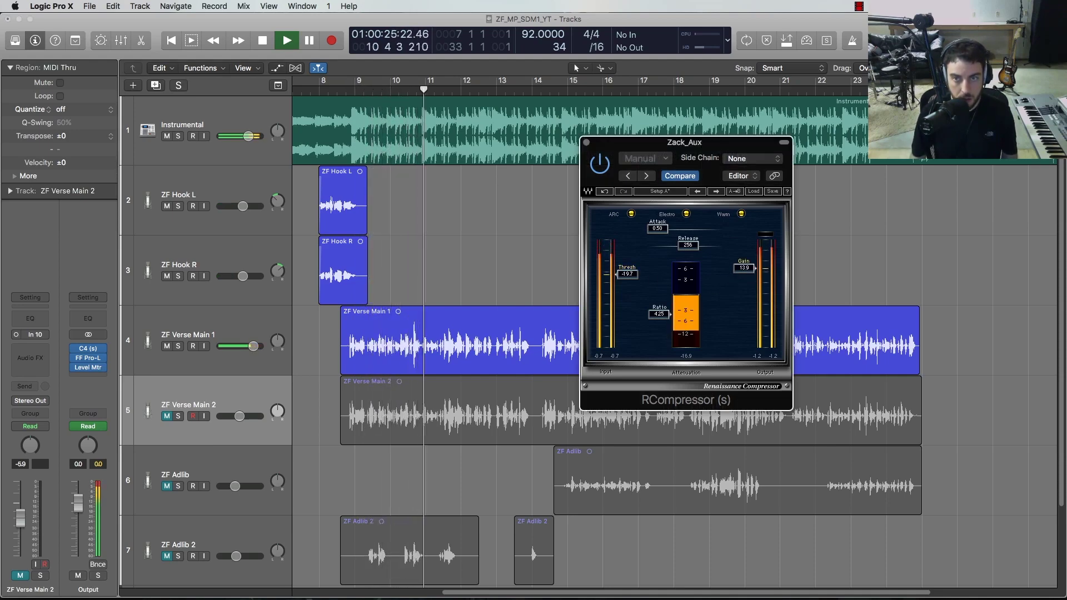
left_click_drag(733, 277, 733, 270)
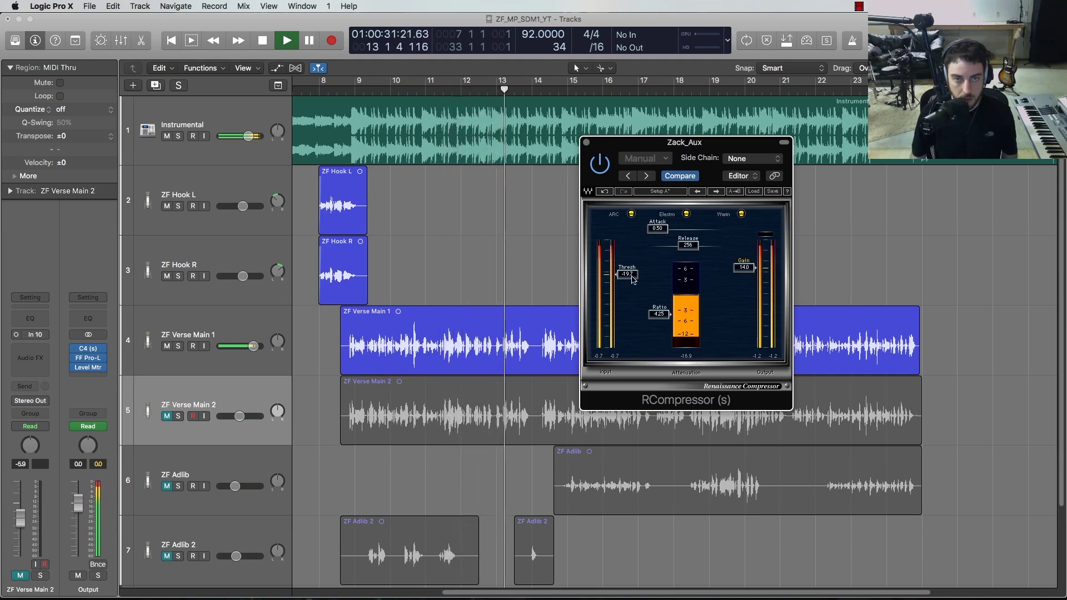
key("space")
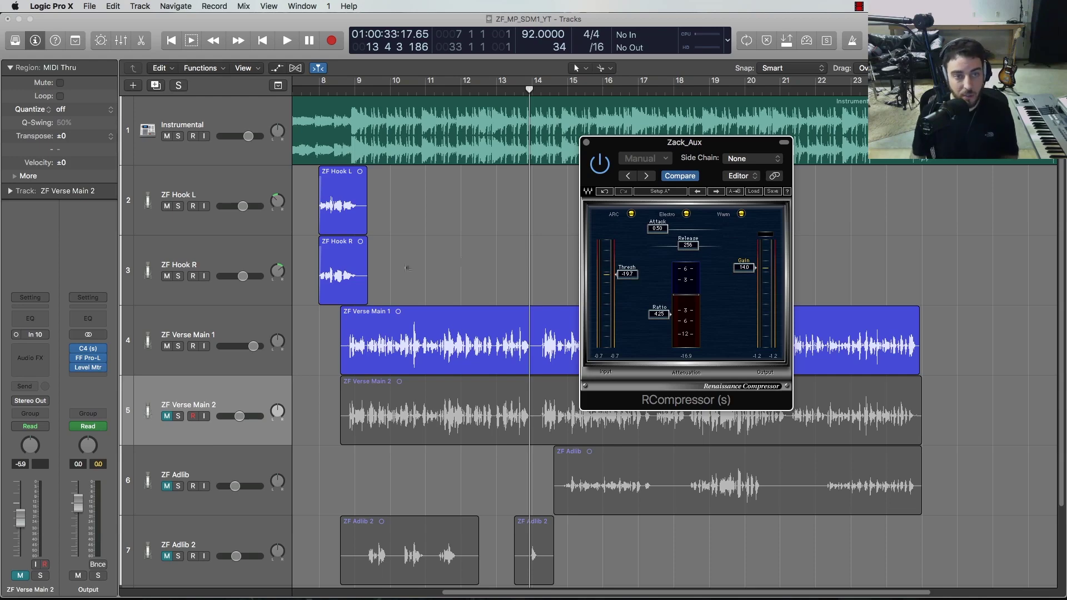
- Place the playhead at bar 8 beat 4, just before the verse vocals, and unmute the ZF Verse Main 2 track
left_click(239, 327)
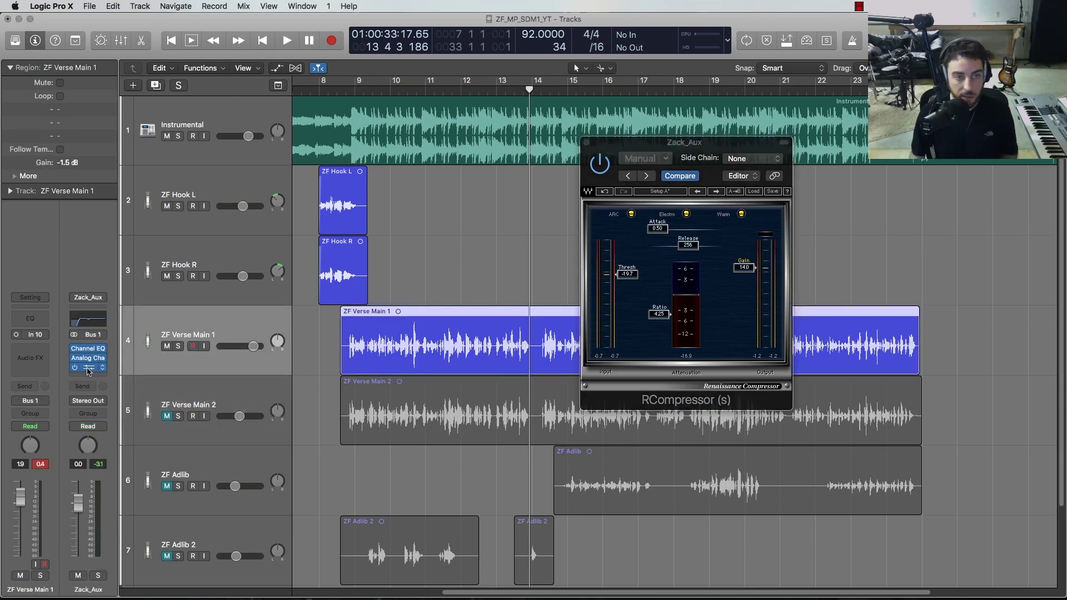
mouse_move(93, 351)
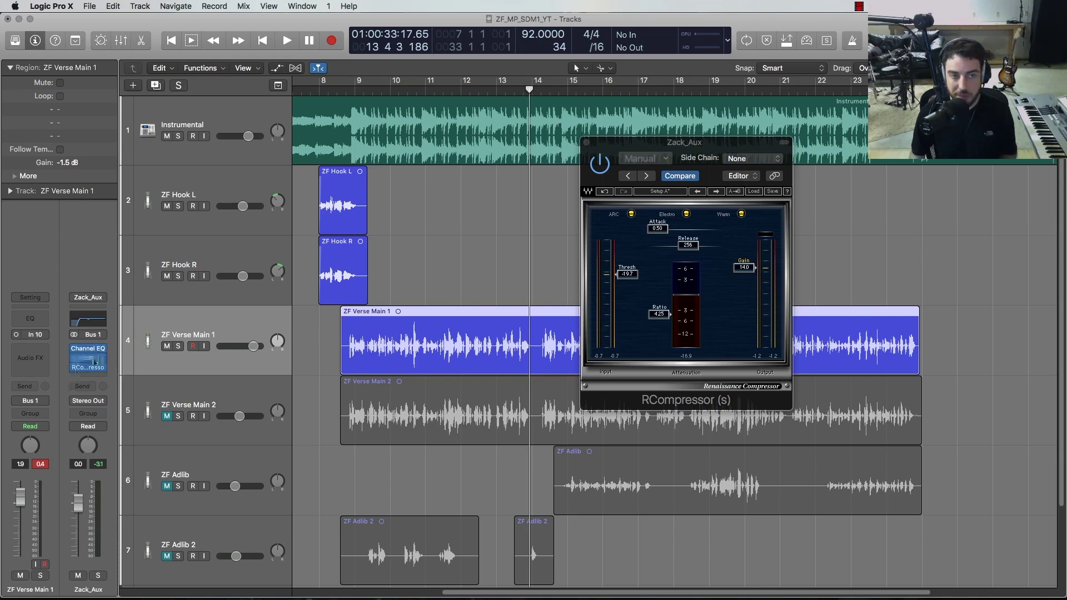
mouse_move(344, 87)
left_mouse_down()
mouse_move(480, 88)
mouse_move(340, 88)
mouse_move(422, 90)
mouse_move(351, 94)
left_mouse_up()
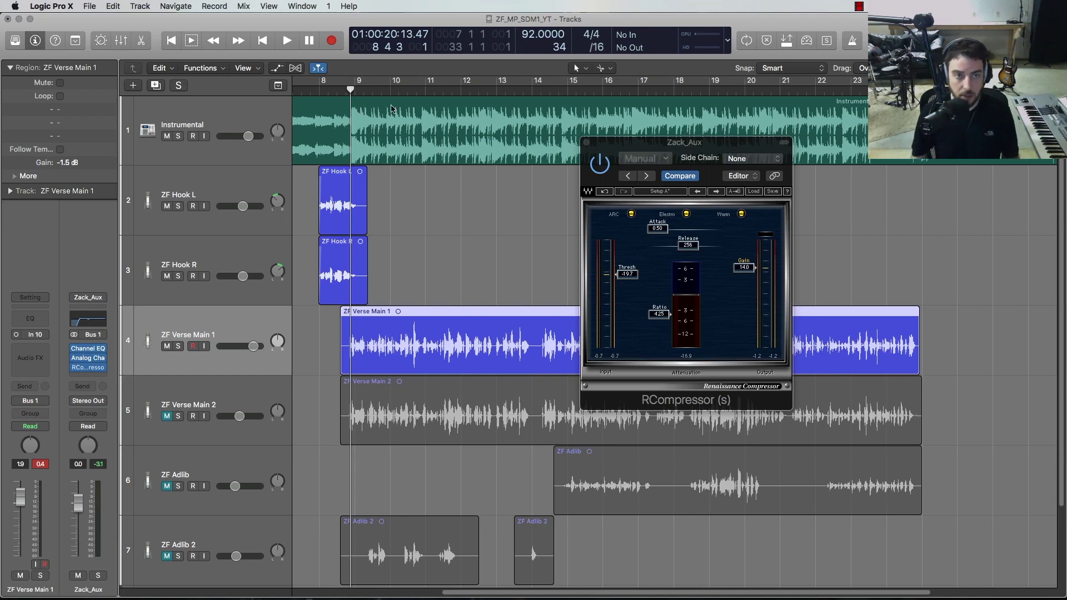
mouse_move(350, 91)
left_mouse_down()
mouse_move(321, 91)
mouse_move(346, 91)
left_mouse_up()
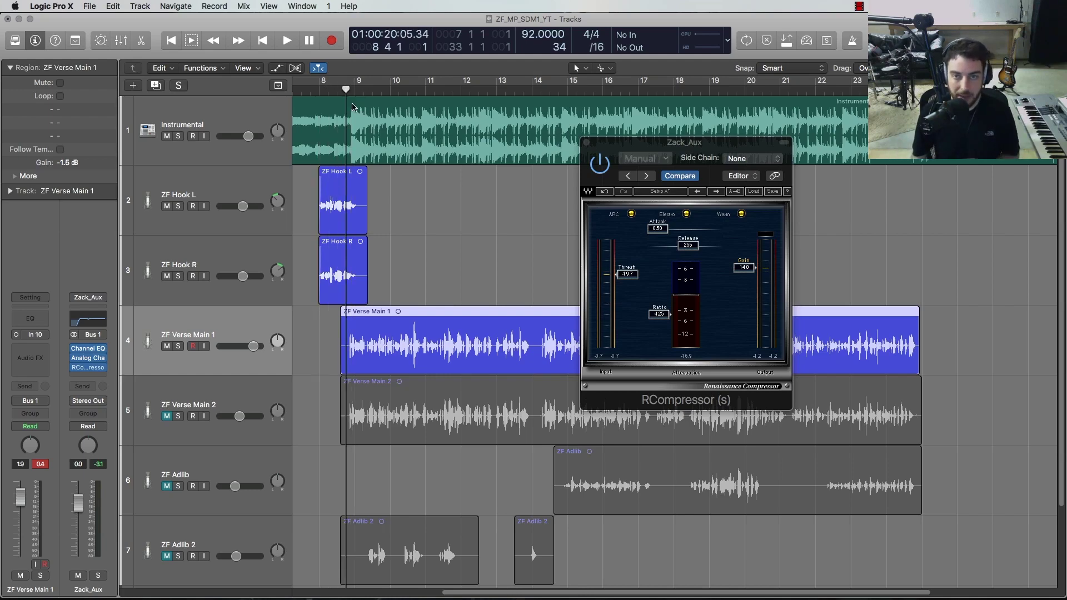
left_click(249, 416)
left_click(166, 416)
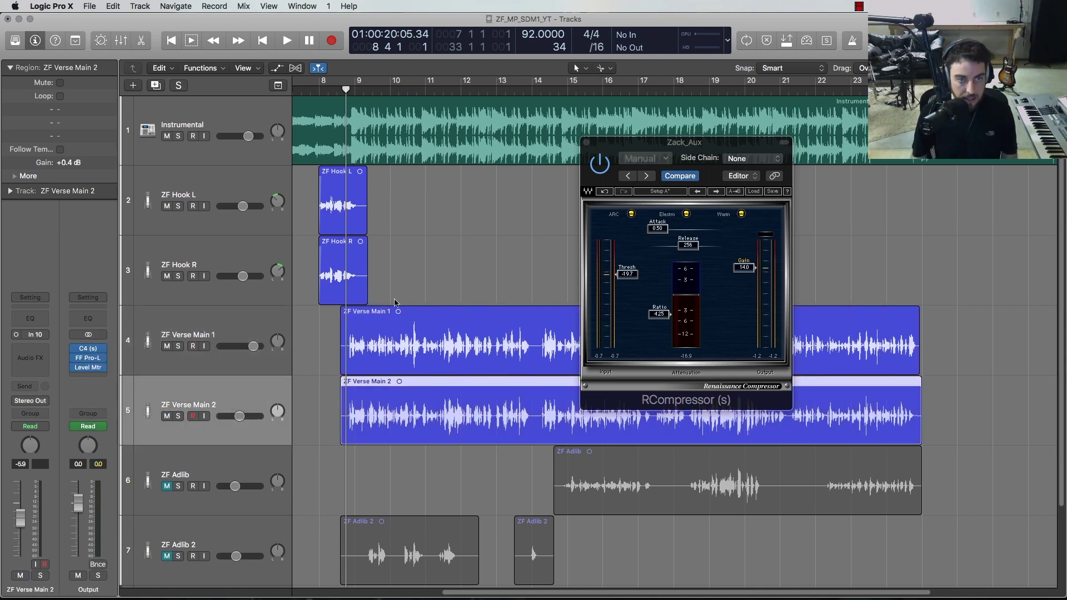
- Route the output of ZF Verse Main 2 to Bus 1 so it feeds the lead vocal aux
key("x")
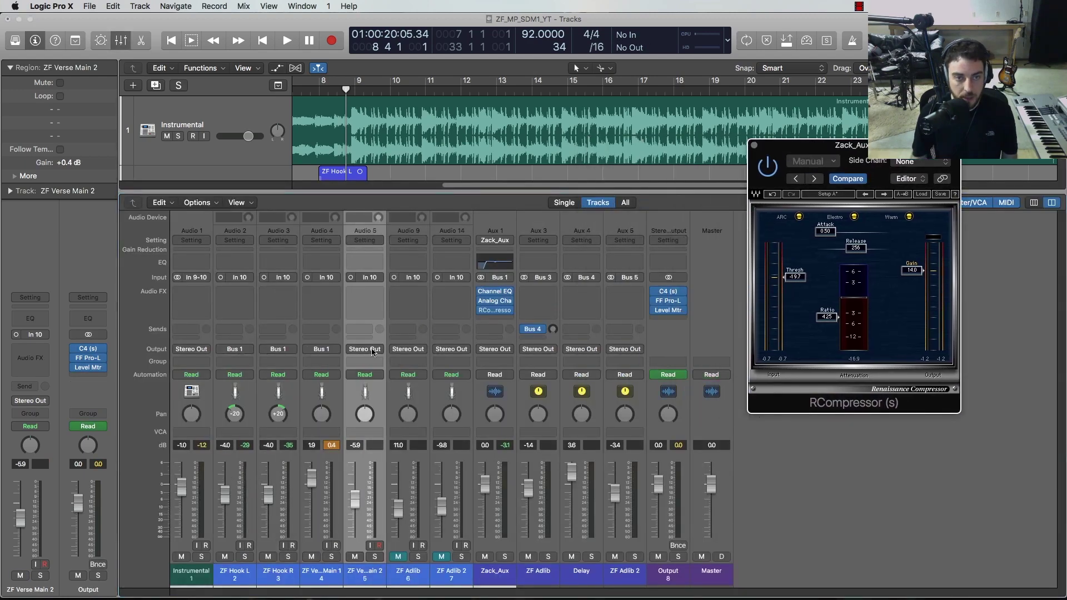
left_click(372, 352)
mouse_move(382, 389)
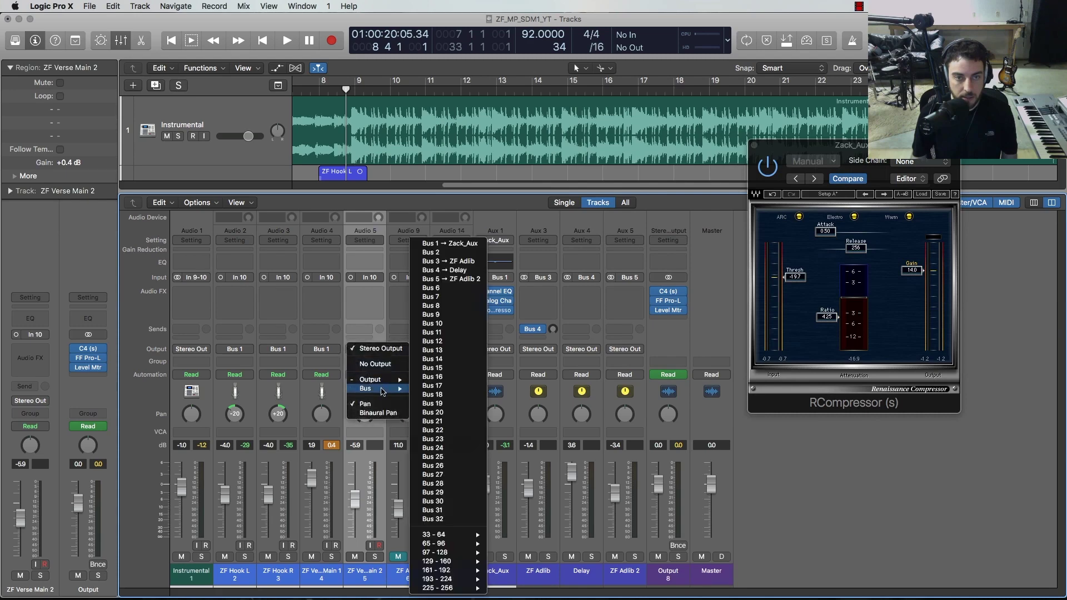
left_click(481, 244)
key("x")
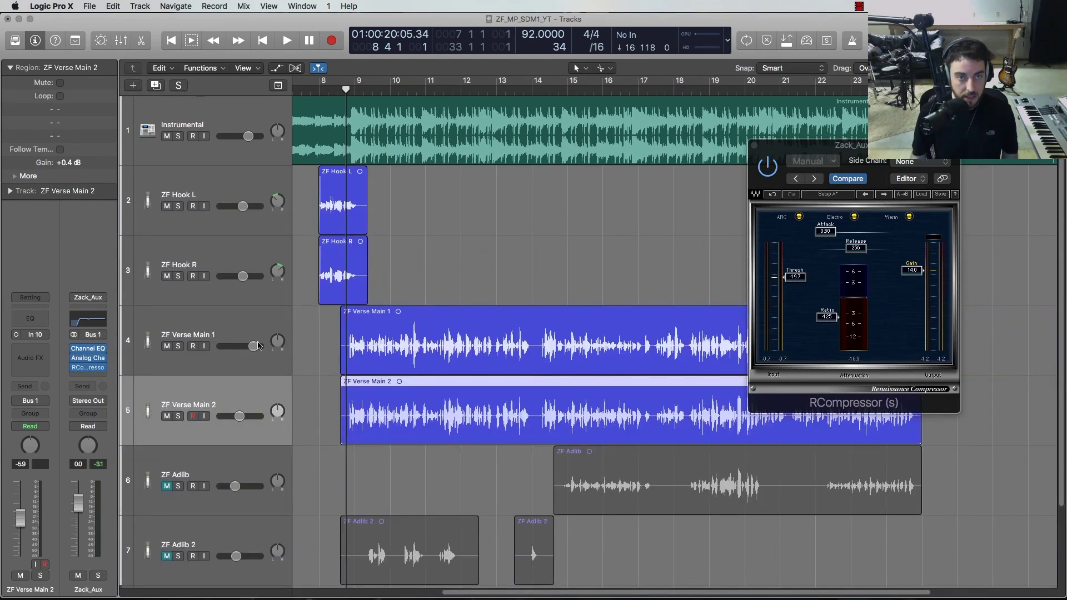
- Play the verse while bringing ZF Verse Main 2's fader up from silence to -7.6 and setting ZF Verse Main 1's fader to 1.0
key("x")
left_click_drag(354, 502, 355, 537)
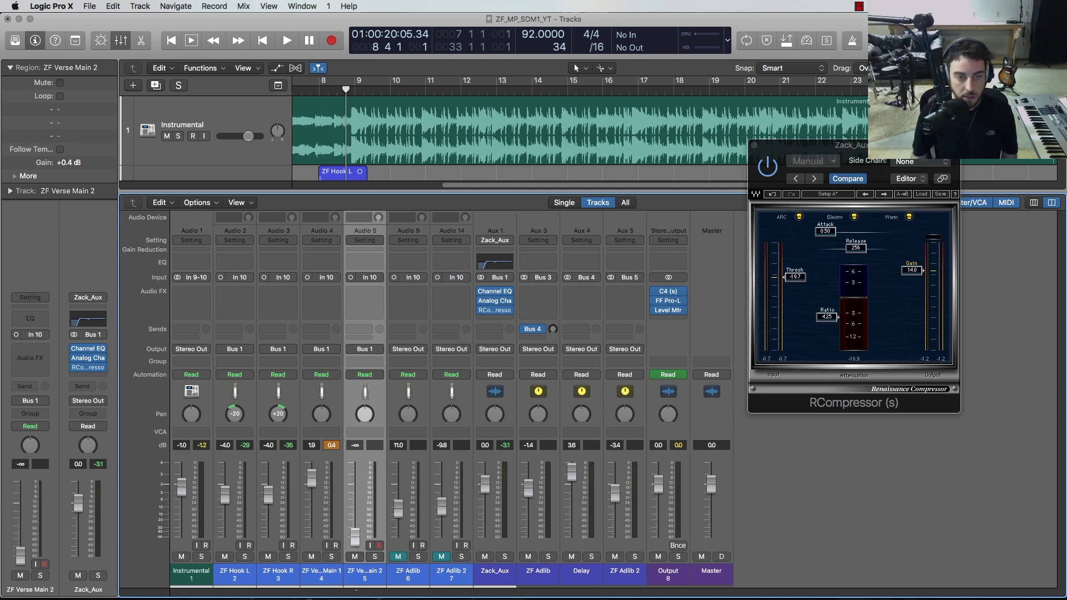
left_click(336, 447)
key("space")
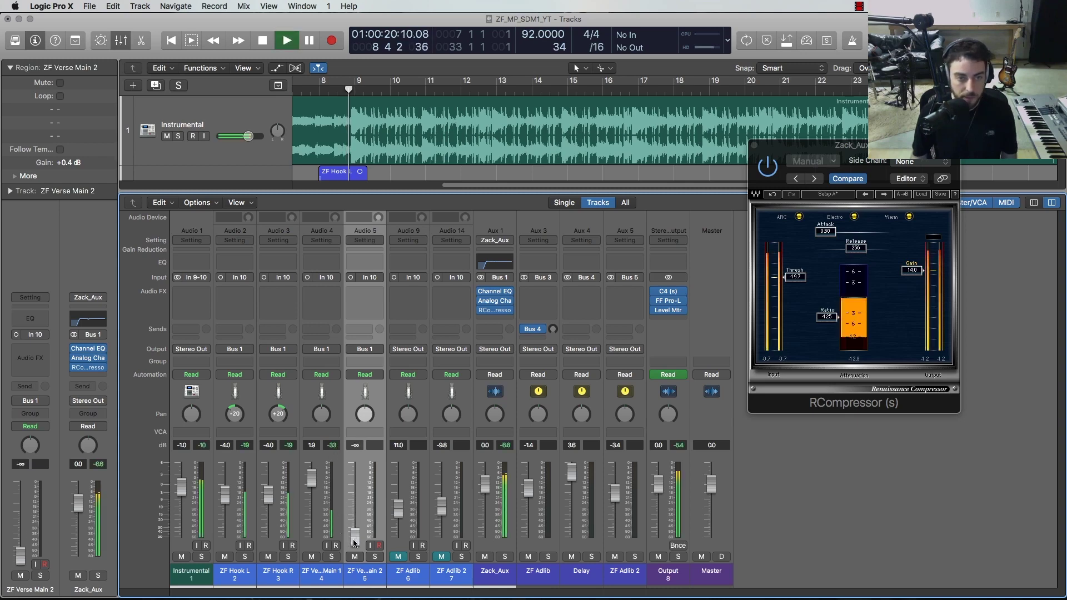
left_click_drag(354, 537, 355, 504)
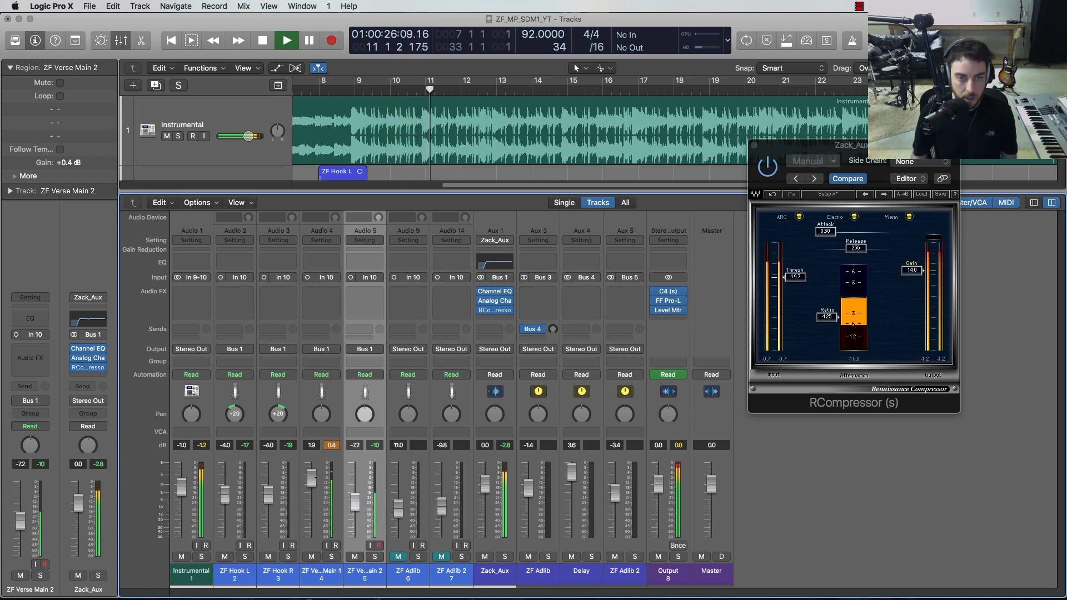
left_click_drag(313, 476, 354, 505)
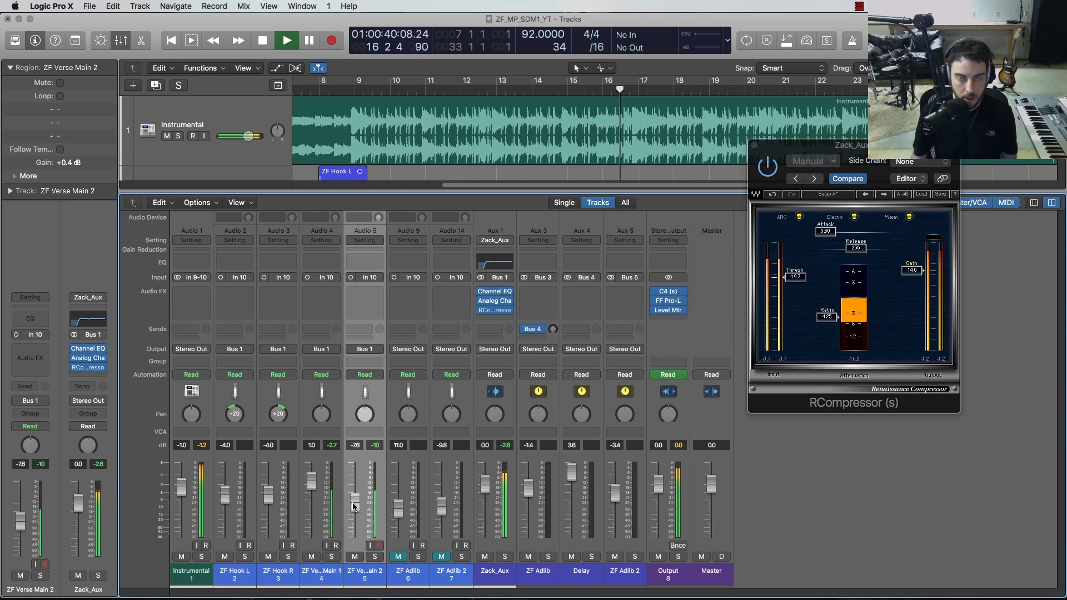
key("space")
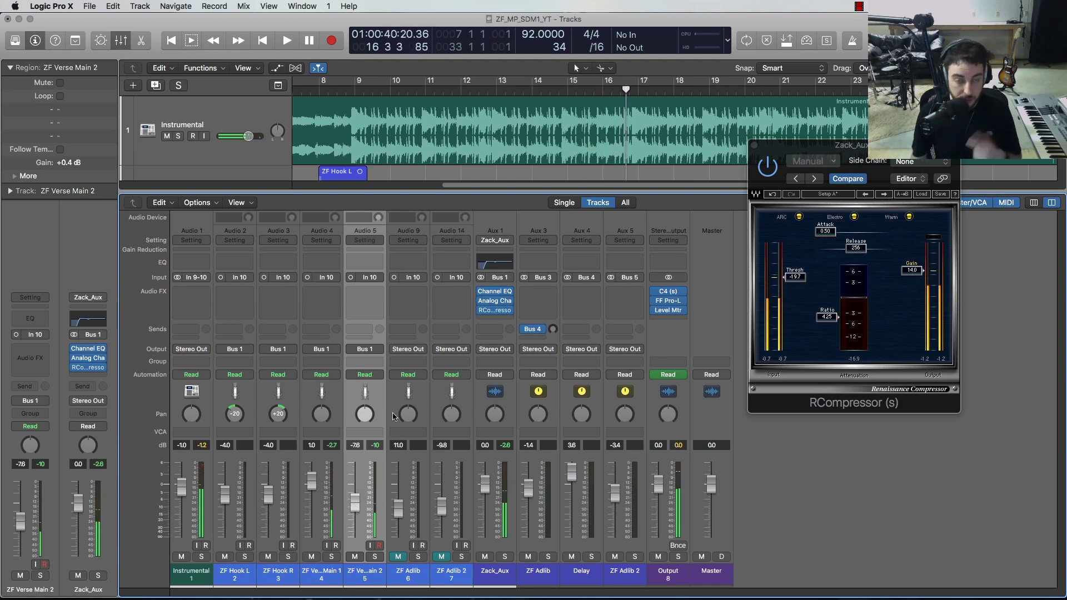
- Insert a stereo Soundtoys Sie-Q below the RCompressor on the Bus 1 aux, and place its window clear of the compressor's
left_click(502, 320)
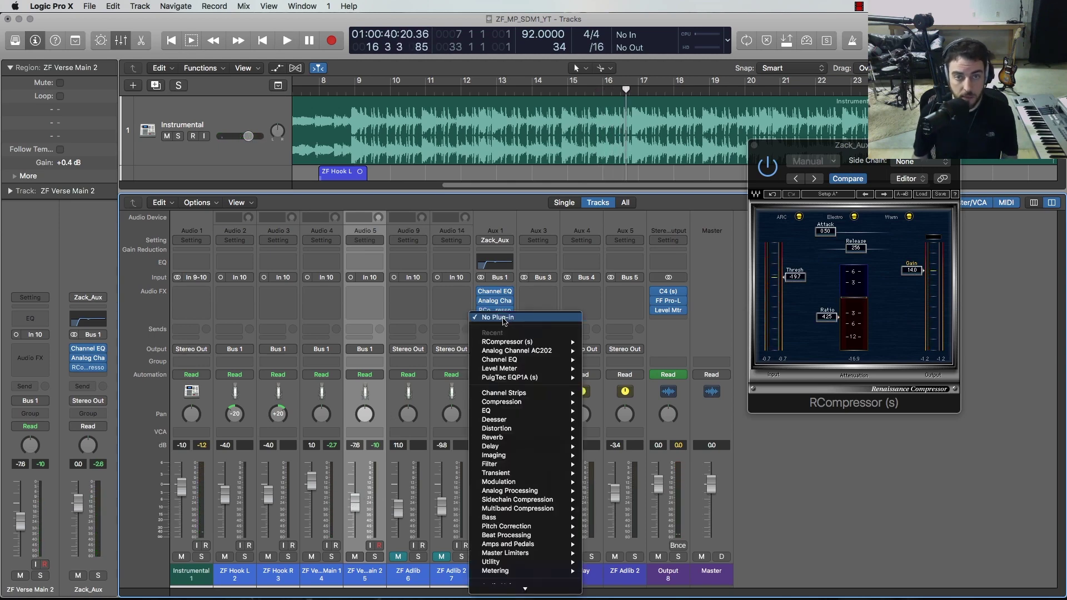
mouse_move(516, 579)
mouse_move(631, 568)
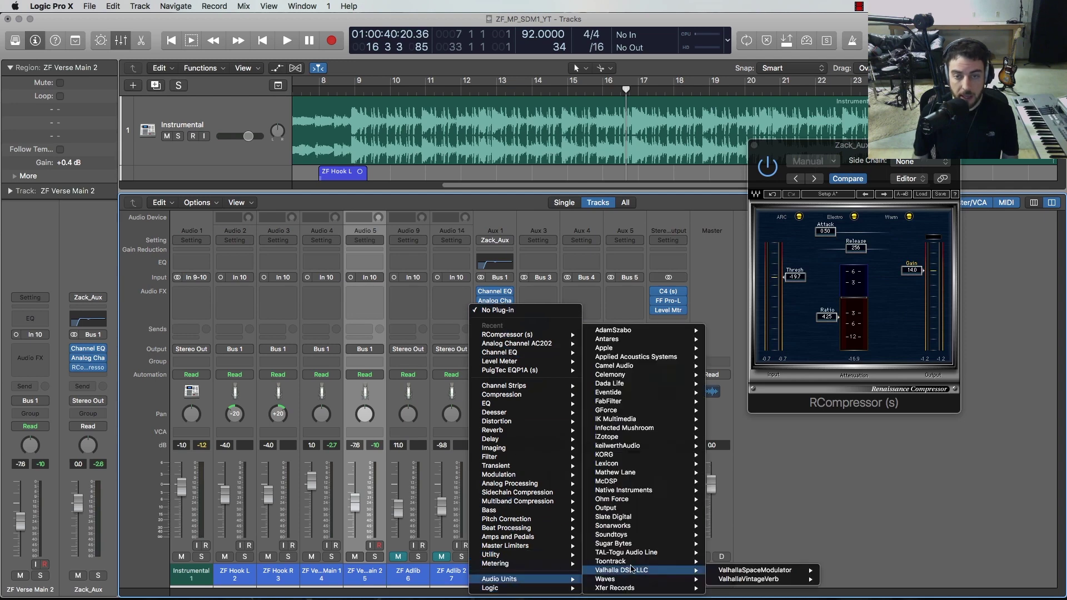
mouse_move(639, 536)
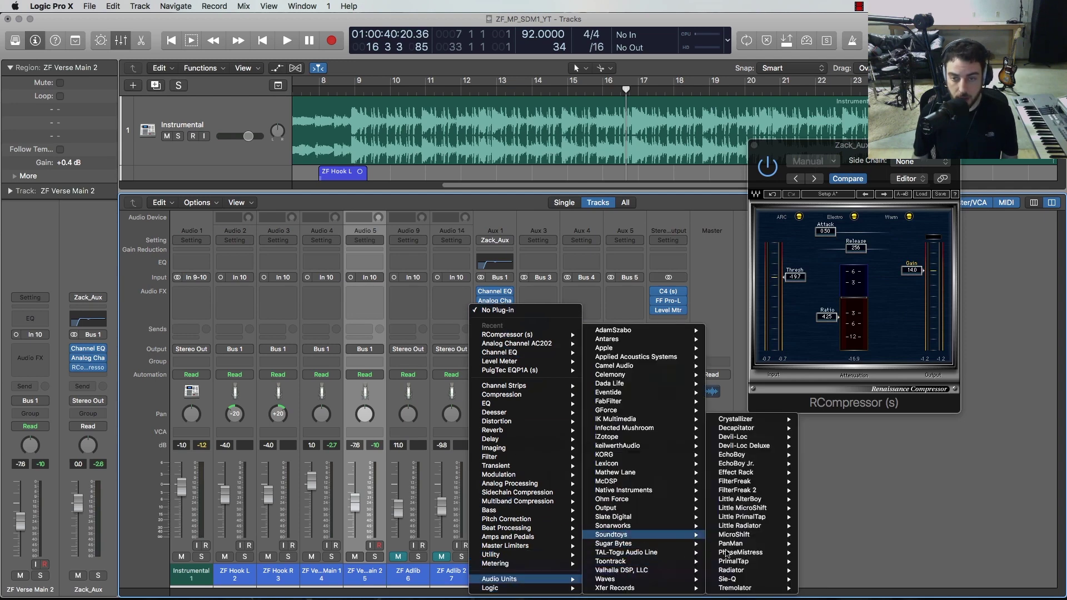
mouse_move(728, 579)
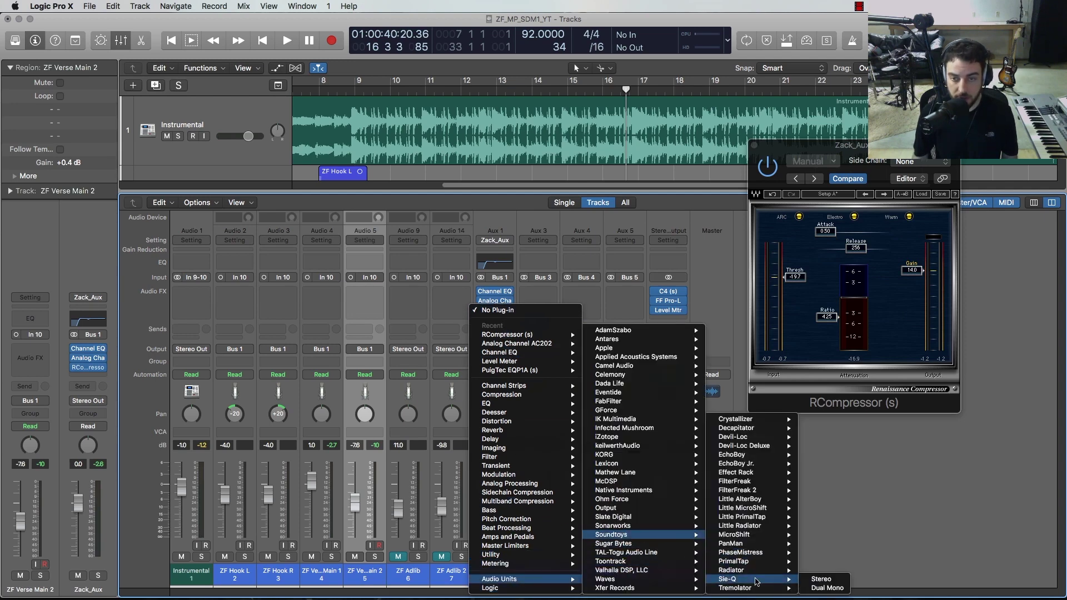
left_click(817, 579)
left_click_drag(282, 53, 361, 148)
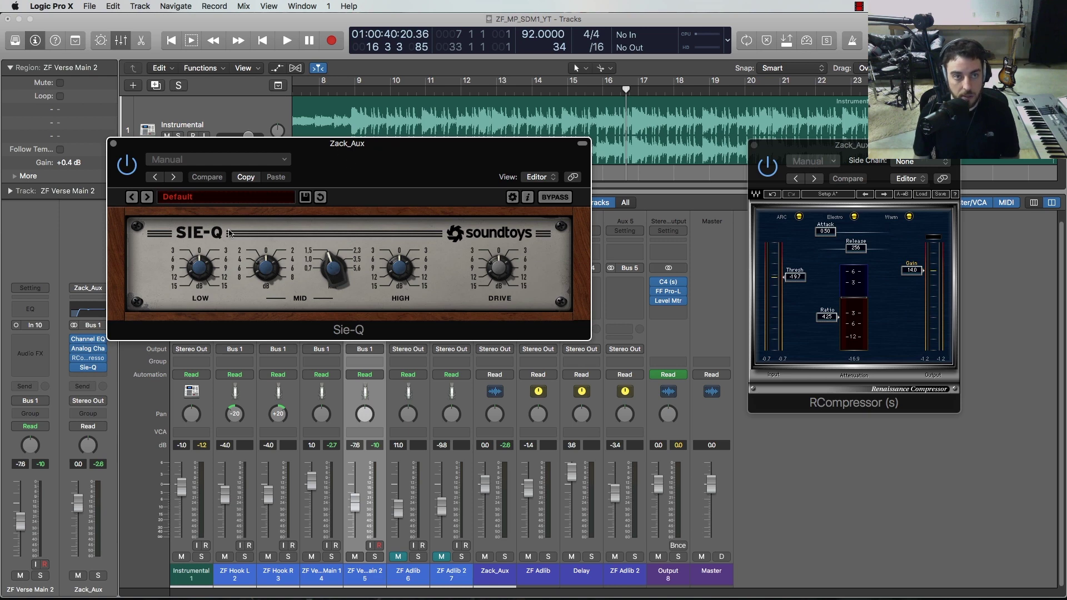
- Try the Sie-Q's High band at an 8.6 dB boost and return it to 0.0 dB
left_click_drag(398, 284, 400, 258)
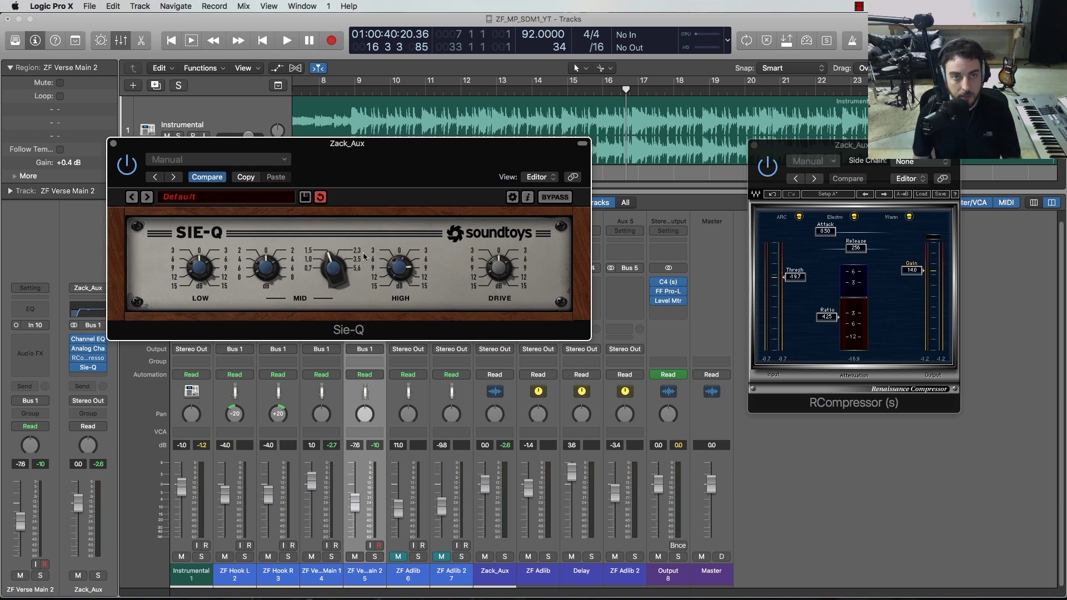
mouse_move(407, 273)
left_mouse_down()
mouse_move(401, 283)
mouse_move(403, 265)
mouse_move(405, 279)
left_mouse_up()
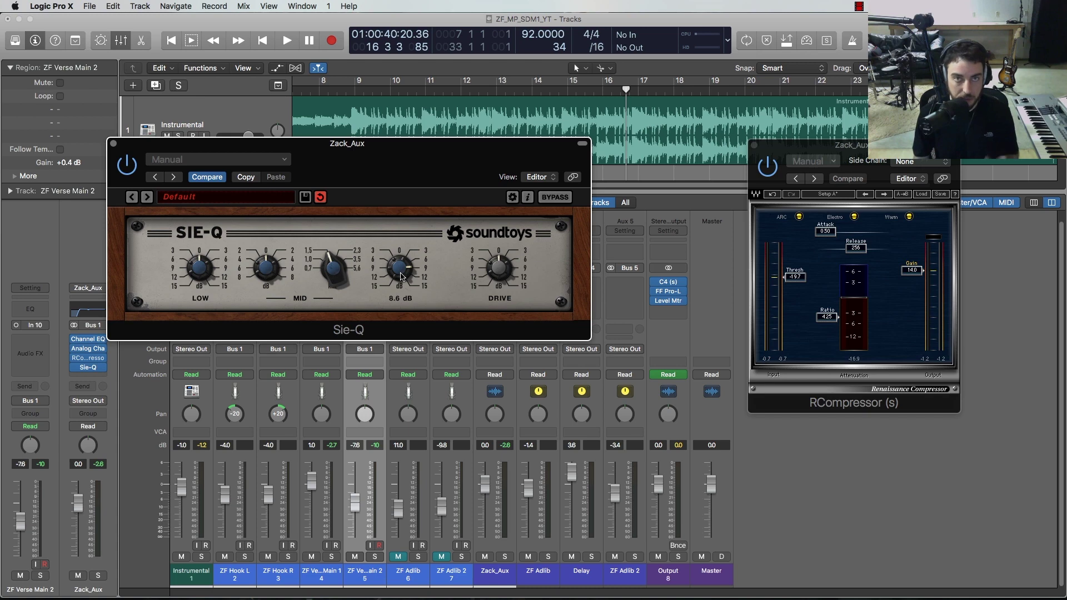
mouse_move(401, 270)
left_mouse_down()
mouse_move(403, 281)
mouse_move(401, 268)
left_mouse_up()
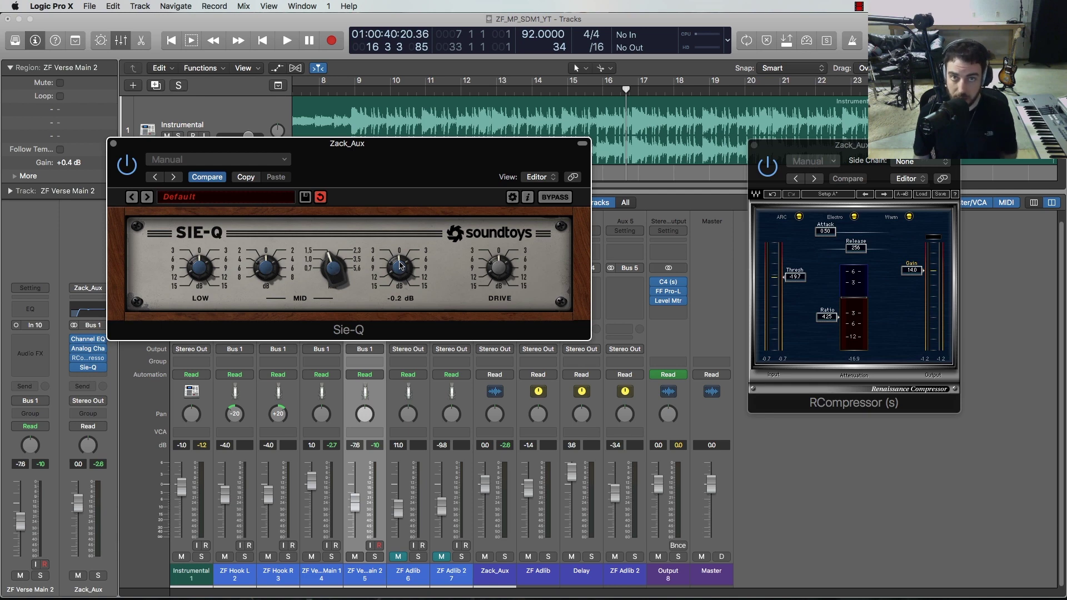
left_click_drag(387, 149, 531, 168)
left_click_drag(543, 297, 545, 292)
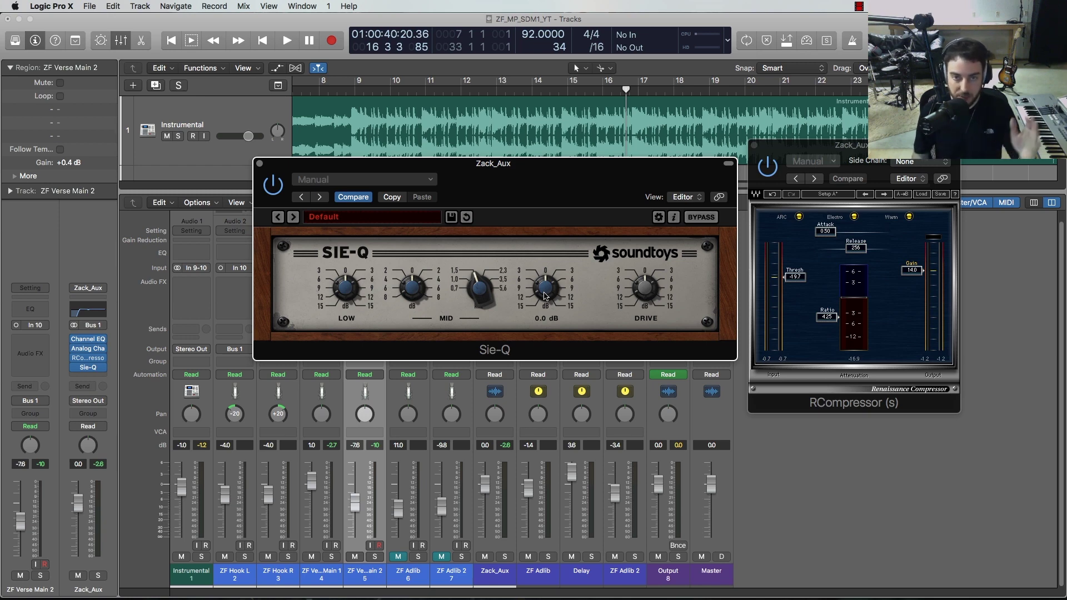
- Boost the Sie-Q's High band to 8.9 dB and start playing the verse through it
mouse_move(515, 174)
left_mouse_down()
mouse_move(501, 168)
mouse_move(512, 155)
left_mouse_up()
left_click_drag(552, 272, 552, 249)
key("space")
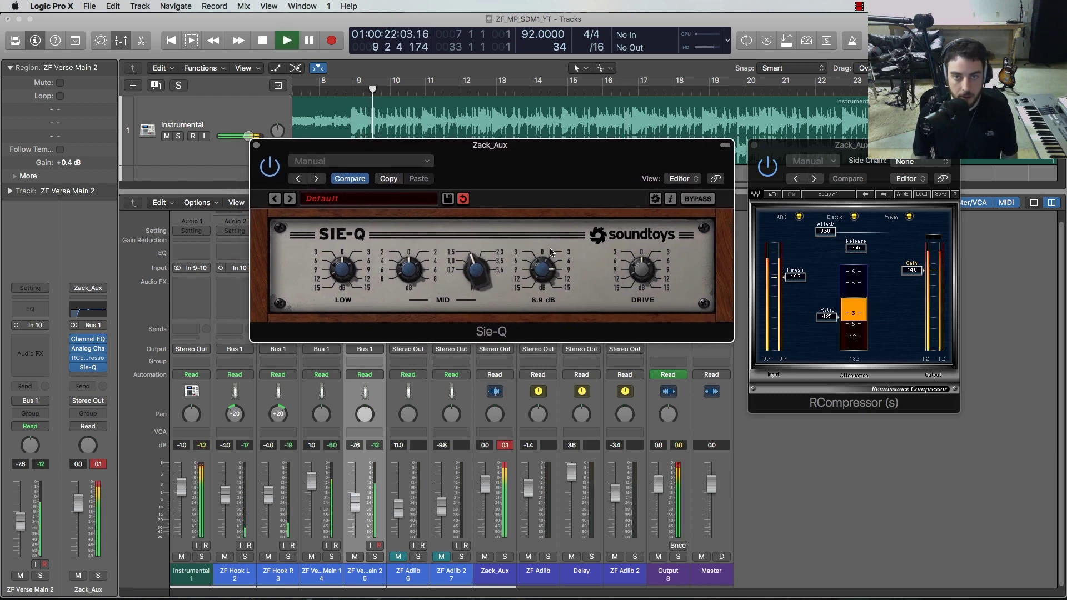
- Raise the Sie-Q's High band boost to 10.5 dB, and close the plug-in after stopping playback
left_click_drag(545, 273, 545, 271)
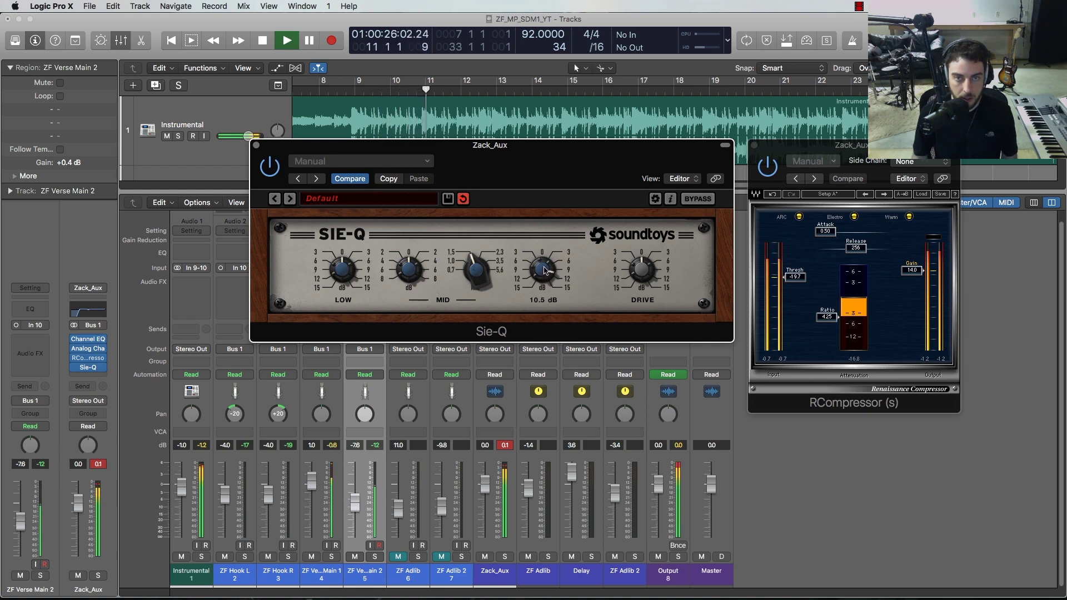
key("space")
left_click(256, 145)
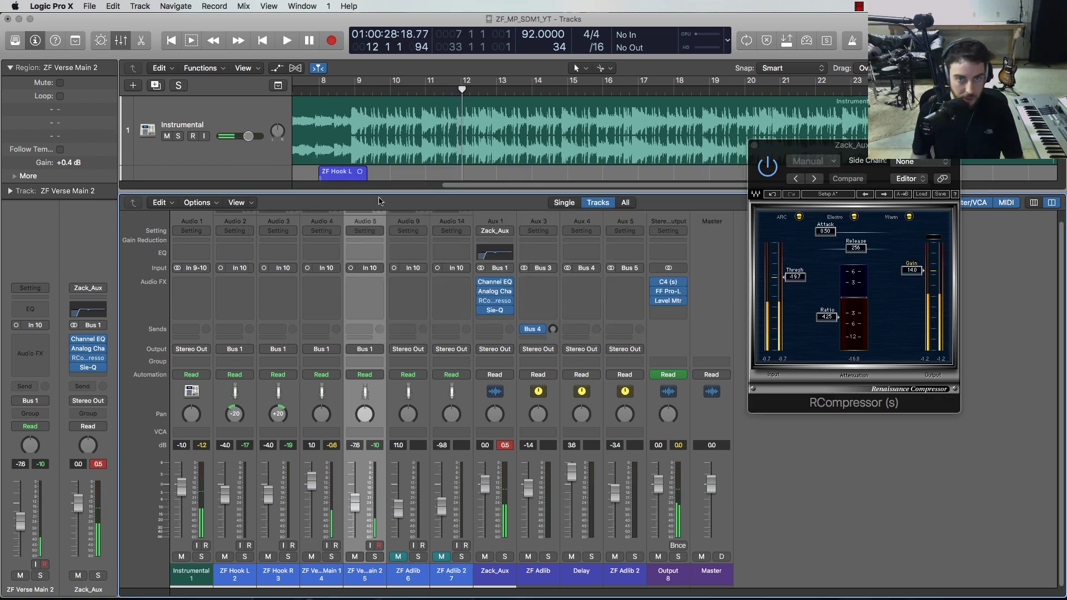
left_click(503, 320)
mouse_move(535, 530)
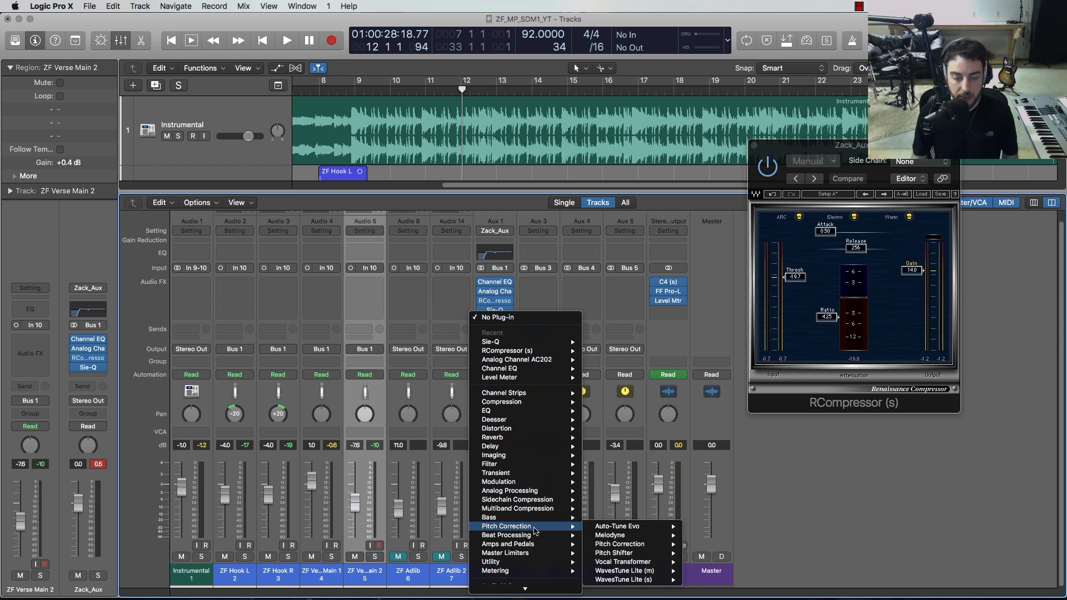
left_click(769, 519)
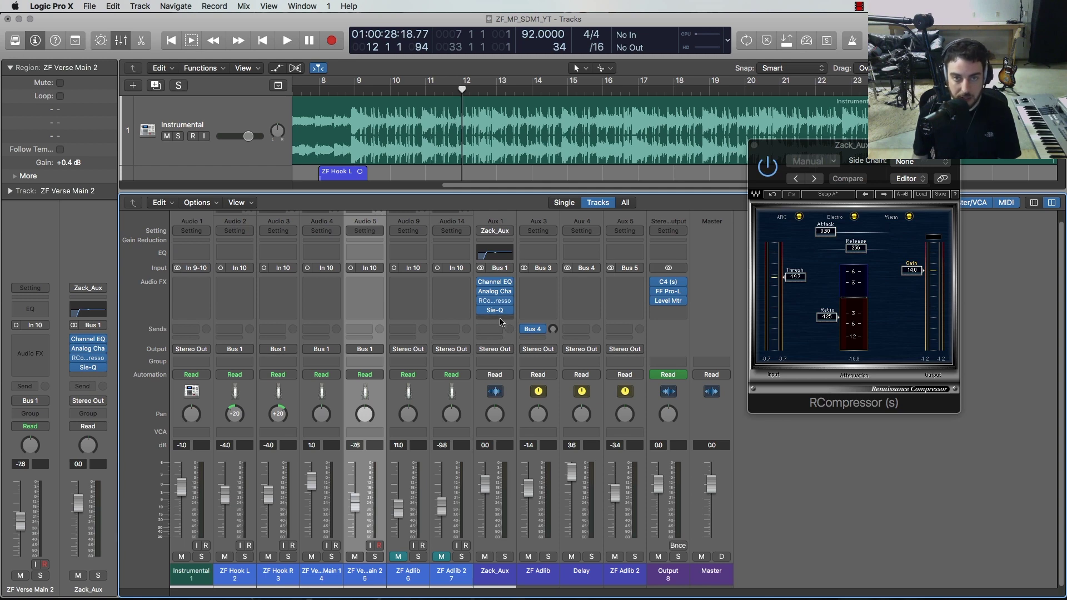
- Insert a stereo Waves MannyM TripleD below the Sie-Q on the Bus 1 aux, and place its window beside the RCompressor
left_click(501, 321)
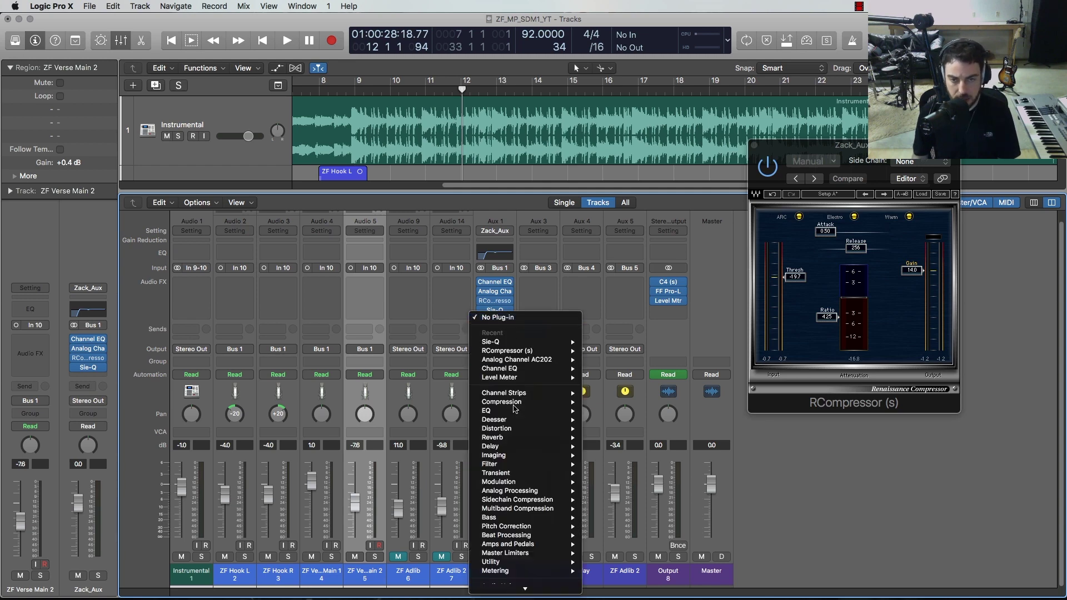
mouse_move(525, 588)
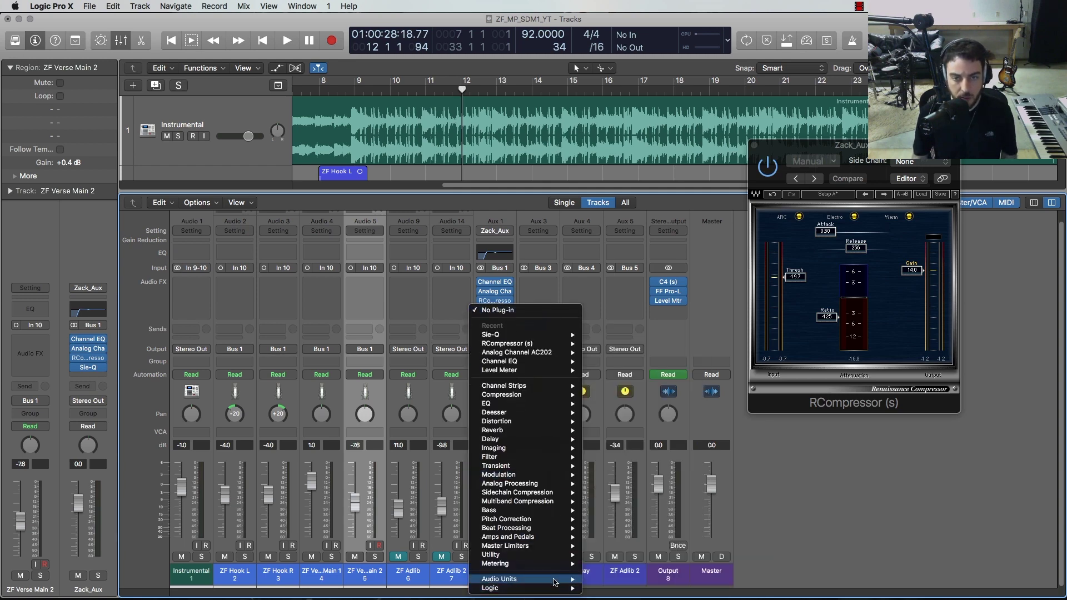
mouse_move(555, 580)
mouse_move(625, 472)
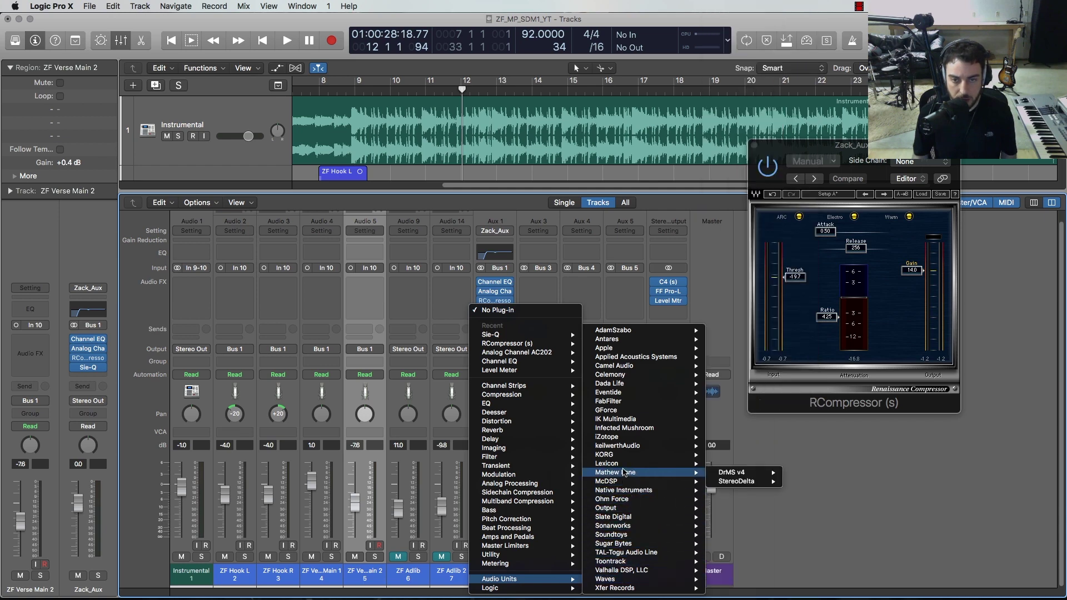
mouse_move(605, 579)
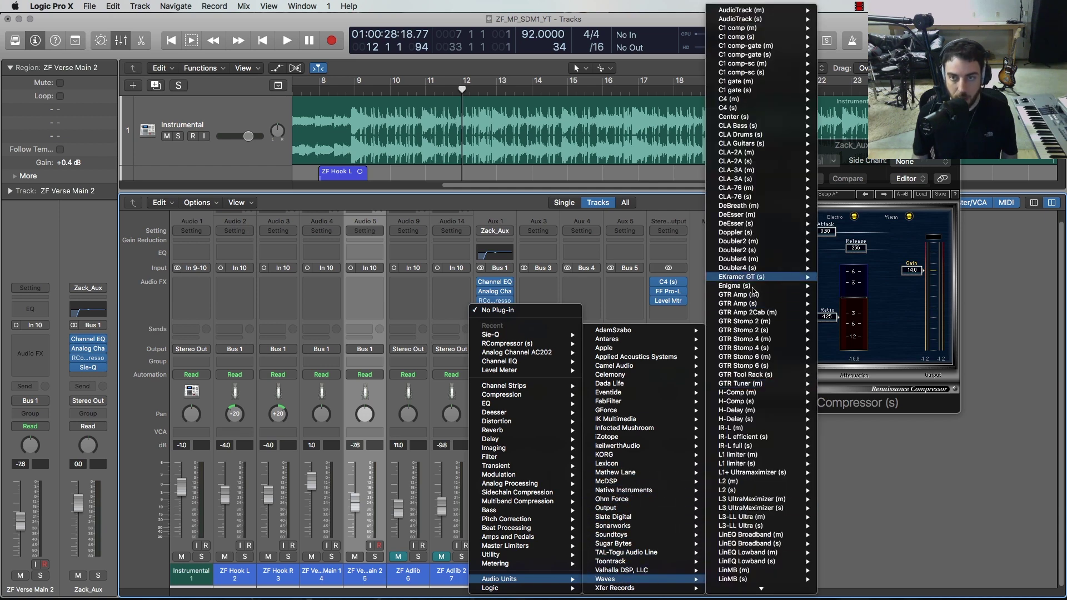
mouse_move(760, 593)
mouse_move(750, 399)
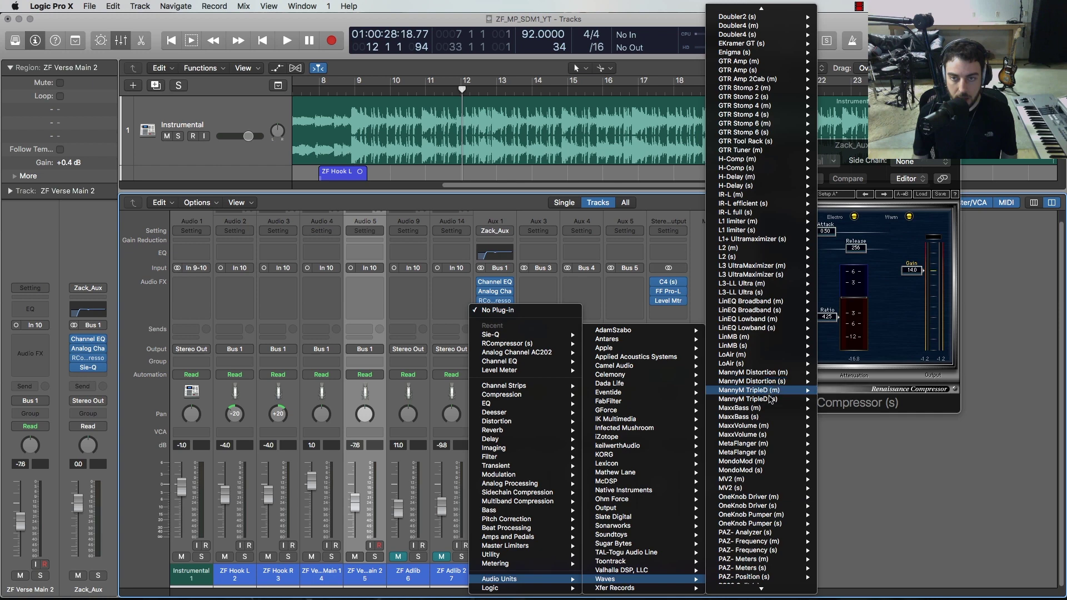
left_click(593, 360)
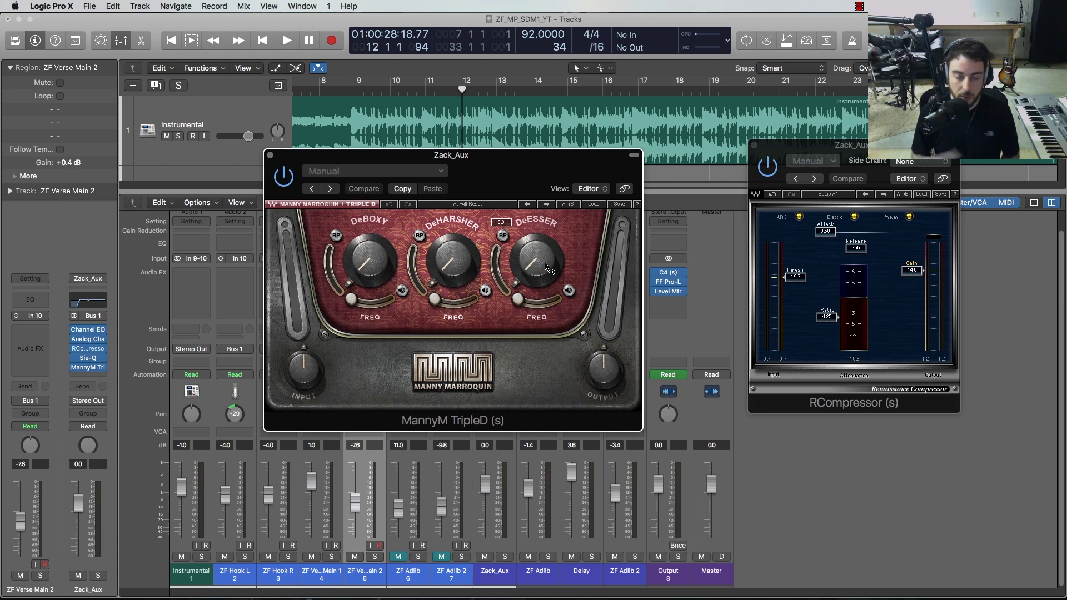
mouse_move(365, 264)
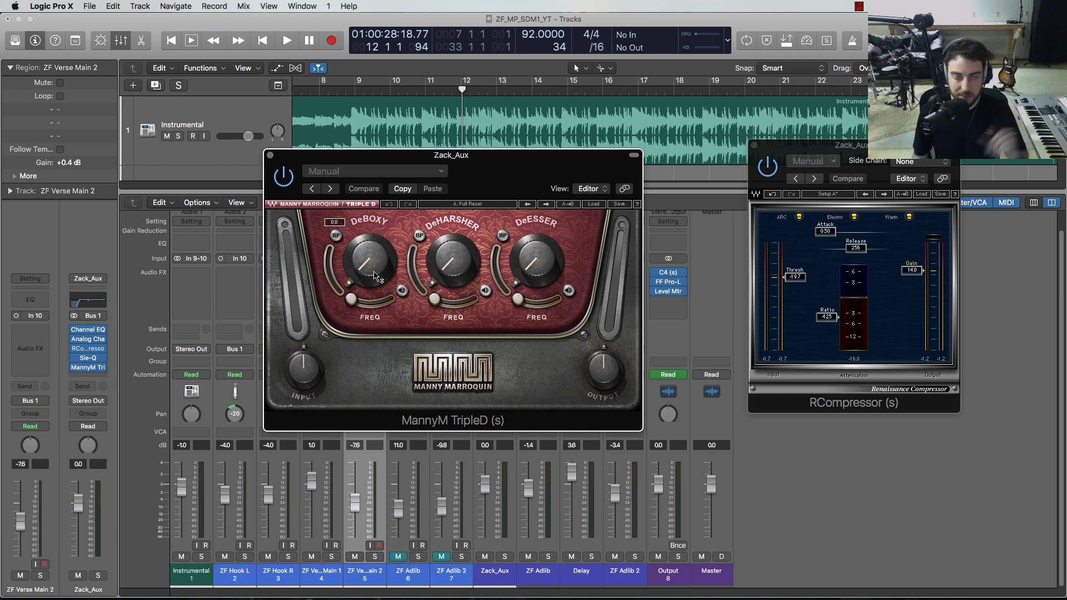
left_click_drag(487, 161, 550, 158)
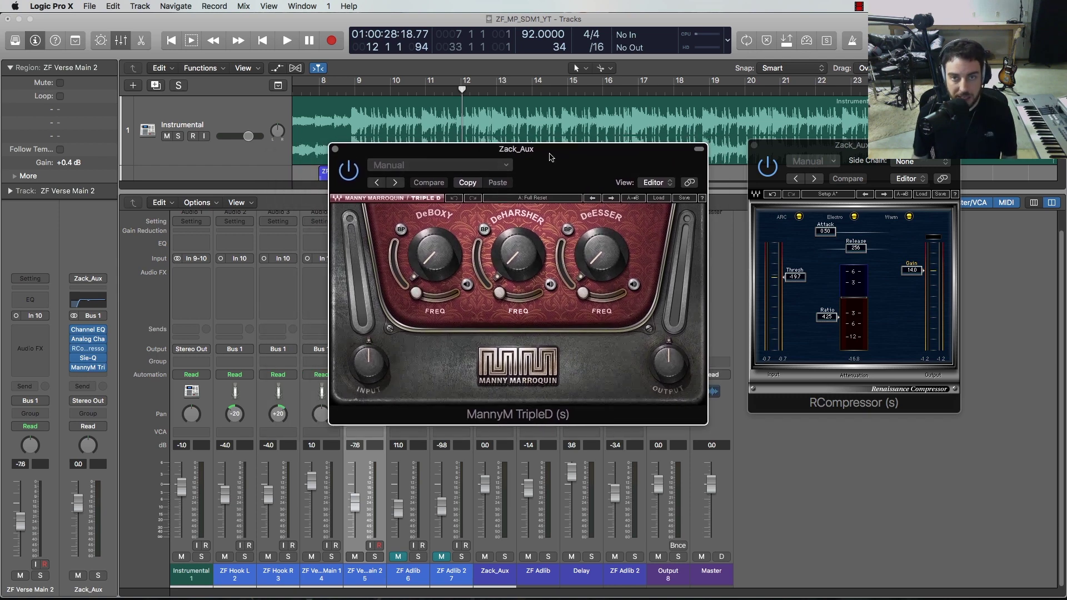
- Set the TripleD's DeEsser to 29.8 while playing the verse
left_click_drag(589, 268, 589, 265)
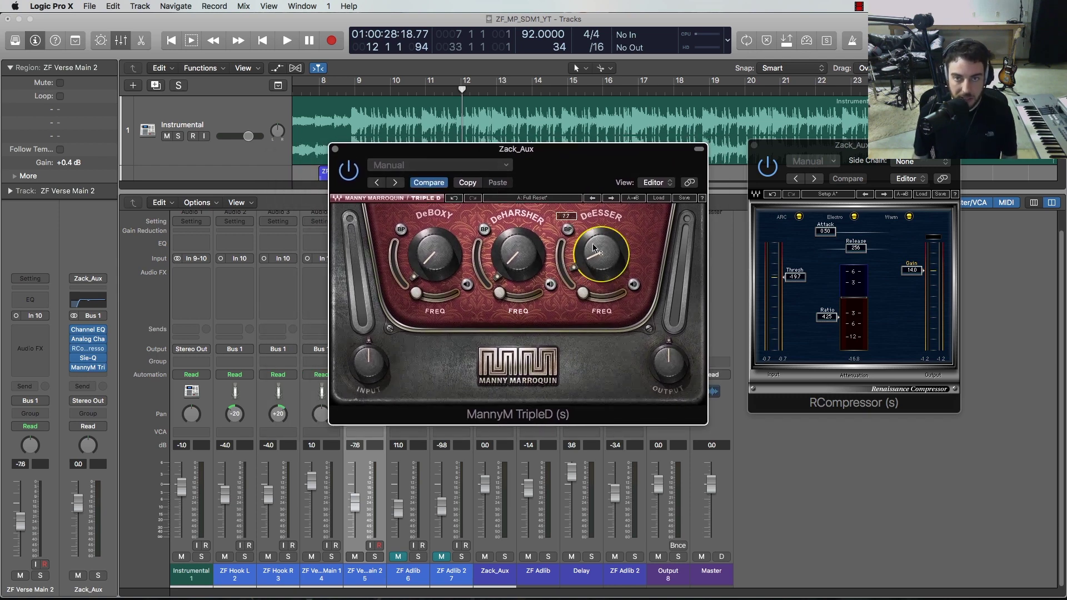
left_click_drag(600, 255, 600, 248)
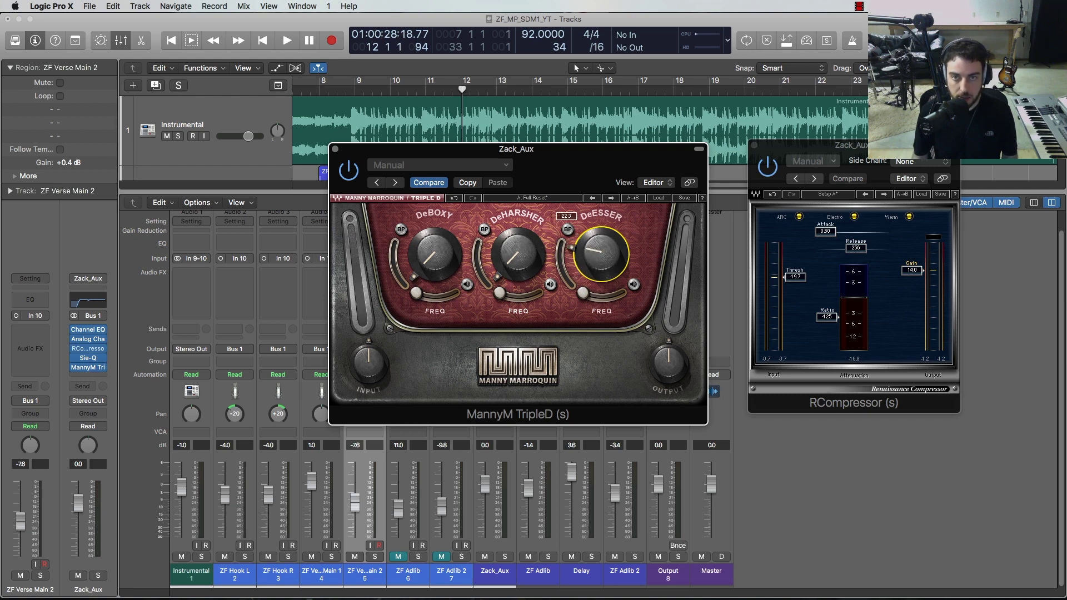
key("space")
left_click_drag(597, 268, 597, 244)
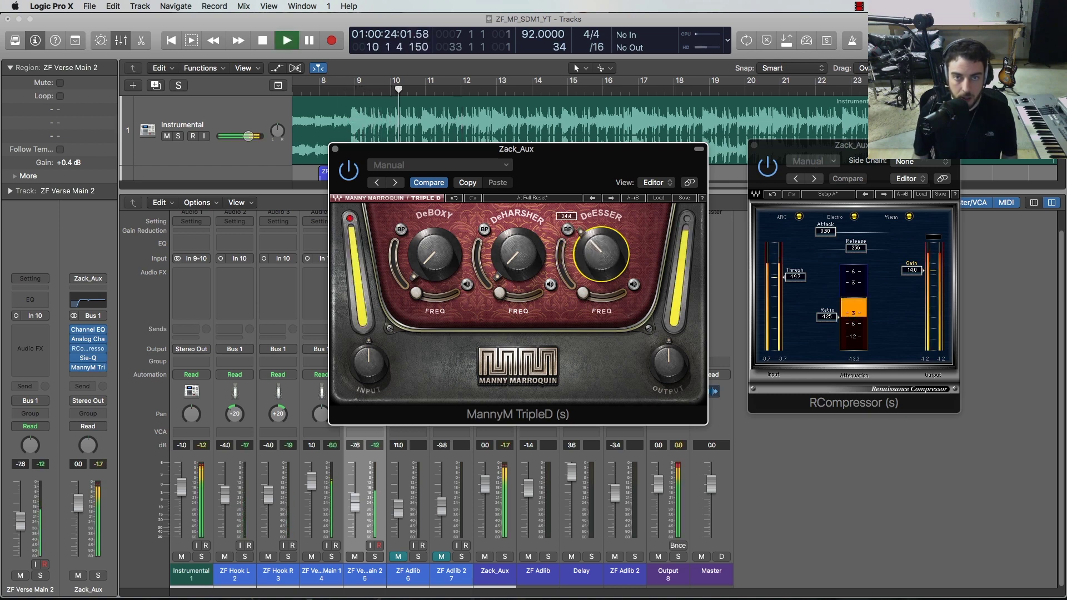
left_click_drag(597, 245, 597, 247)
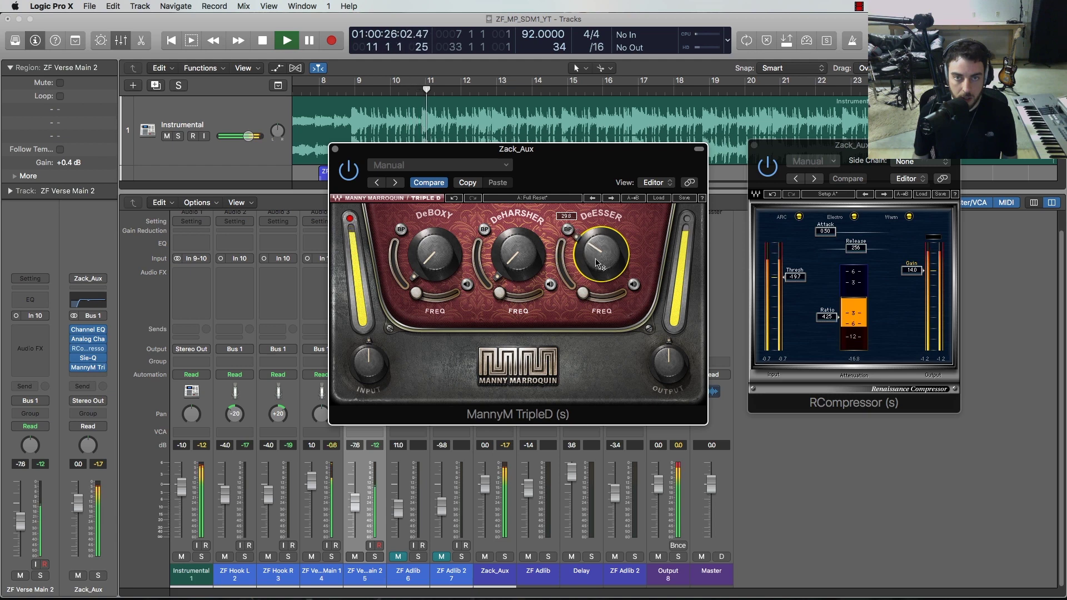
- Raise the TripleD's DeHarsher slightly and fine-tune its DeEsser during playback, finishing by stopping and clearing the Bus 1 aux's peak level
left_click_drag(516, 261, 517, 257)
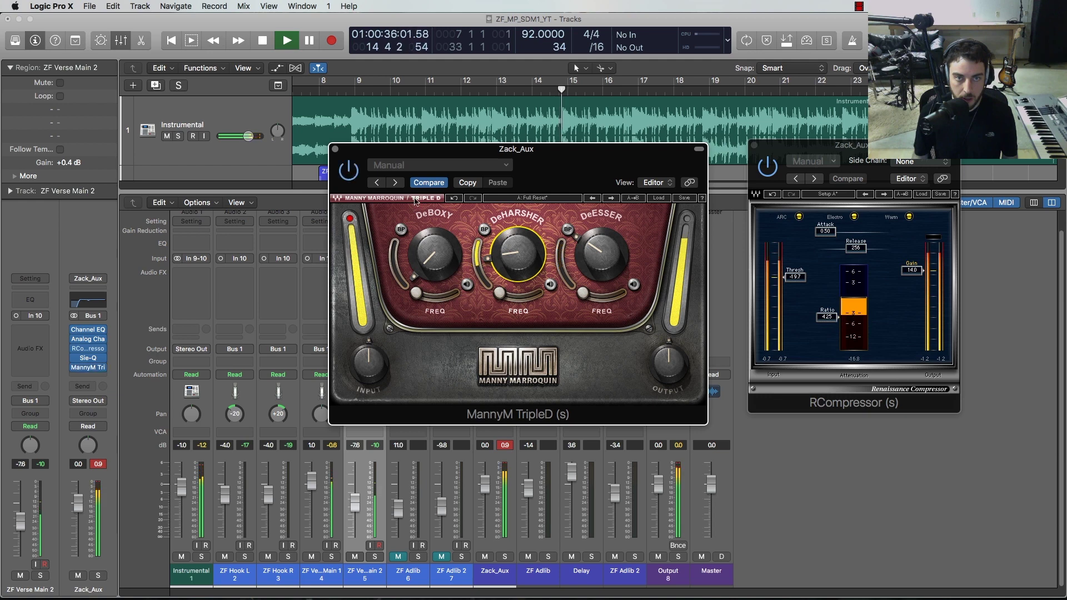
mouse_move(601, 253)
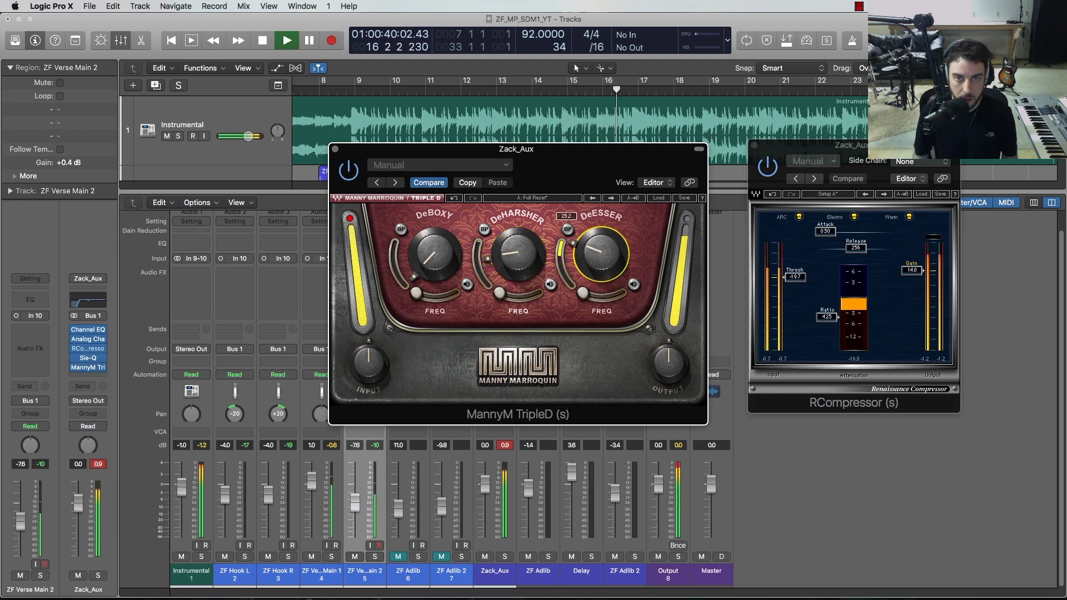
key("space")
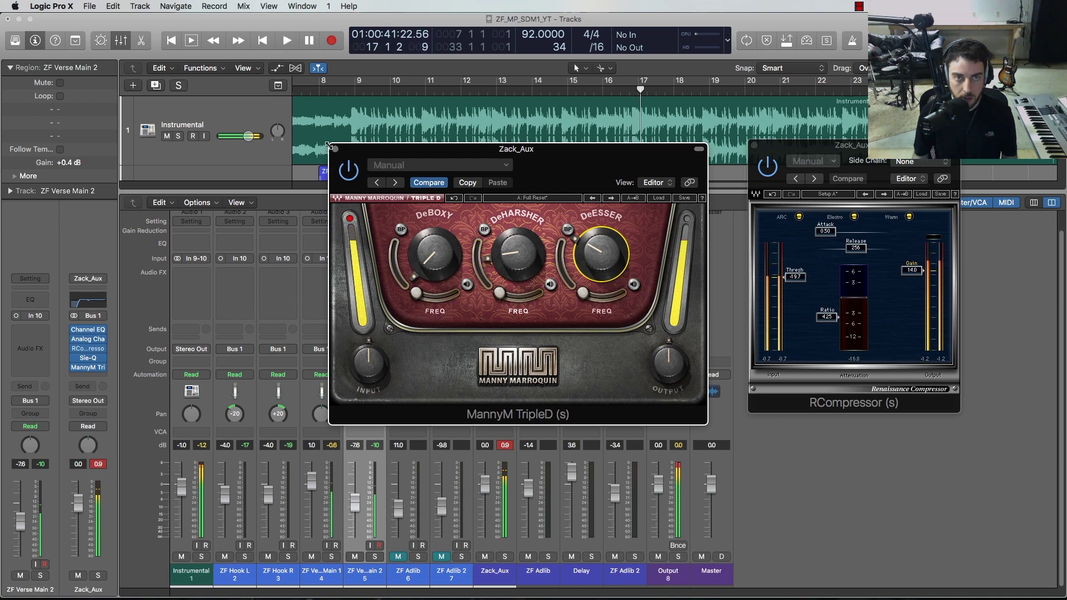
left_click(334, 149)
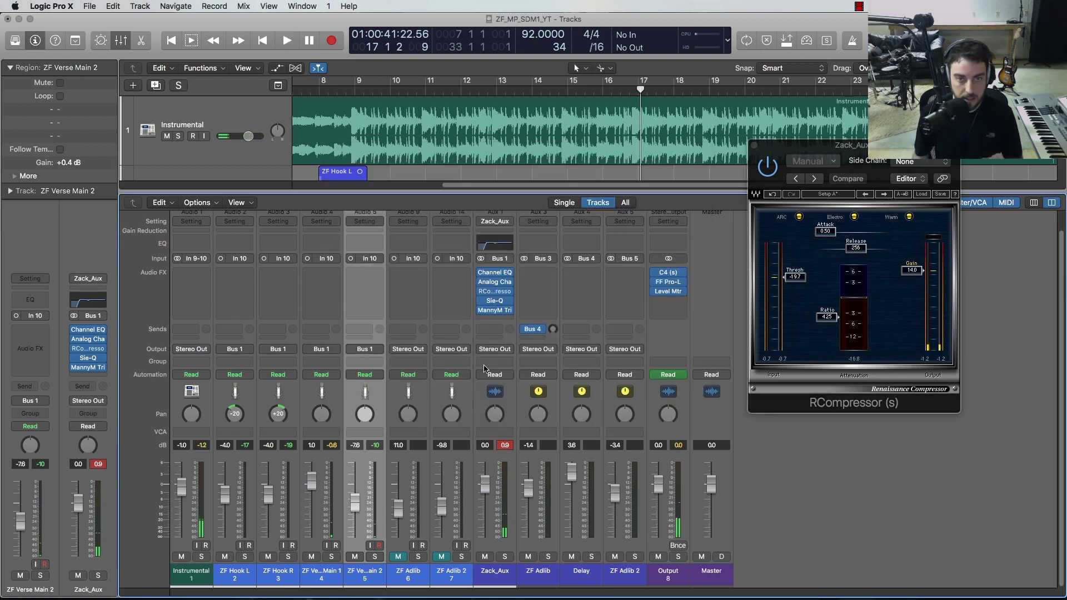
left_click(504, 445)
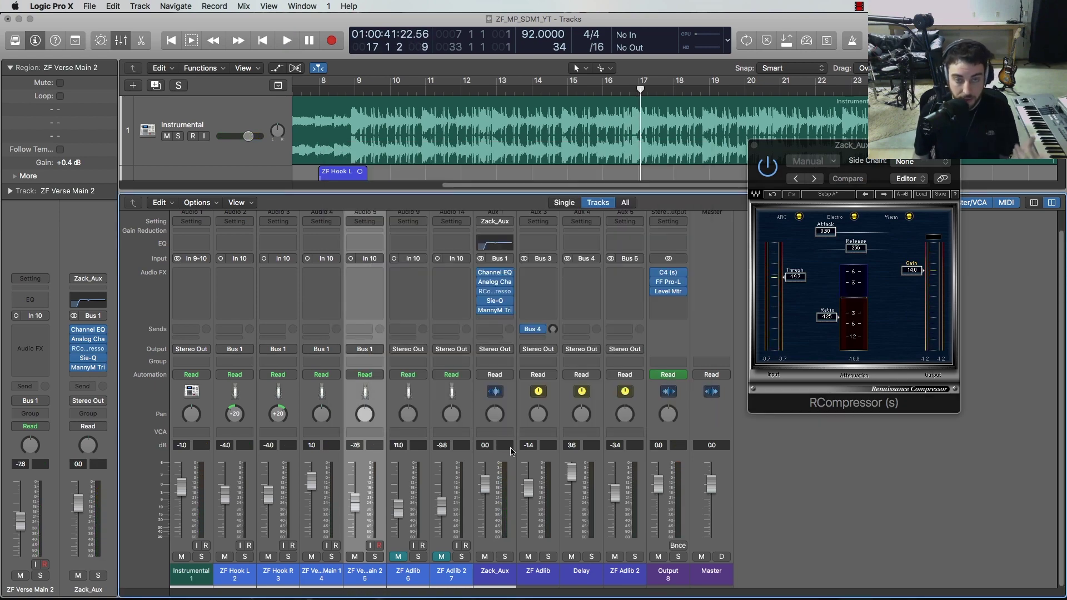
- Insert a stereo Waves RDeEsser below the TripleD on the Bus 1 aux, and place its window clear of the RCompressor
left_click(503, 321)
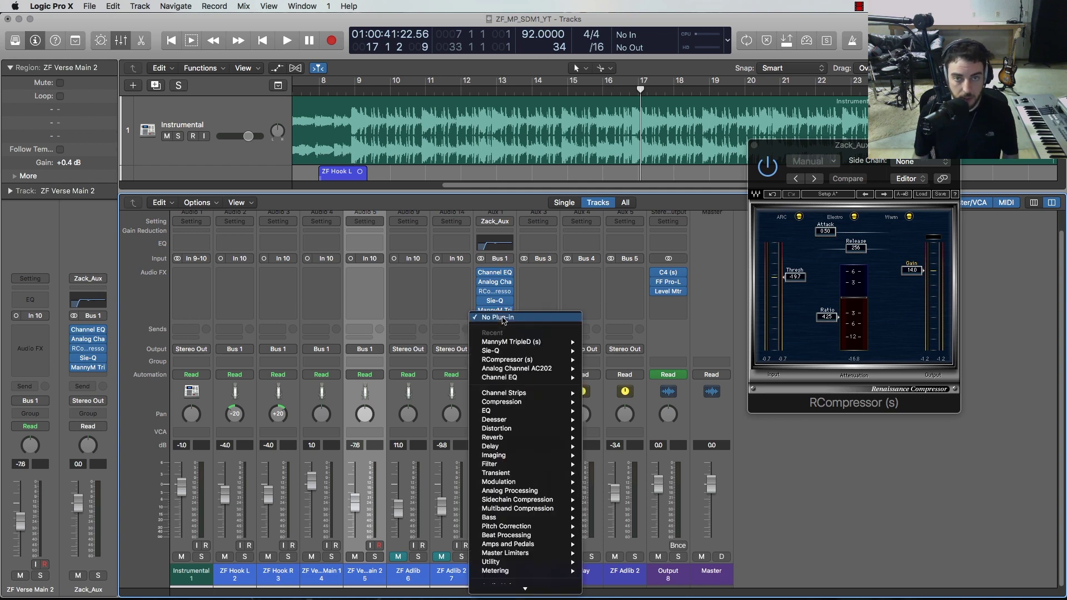
mouse_move(522, 580)
mouse_move(615, 584)
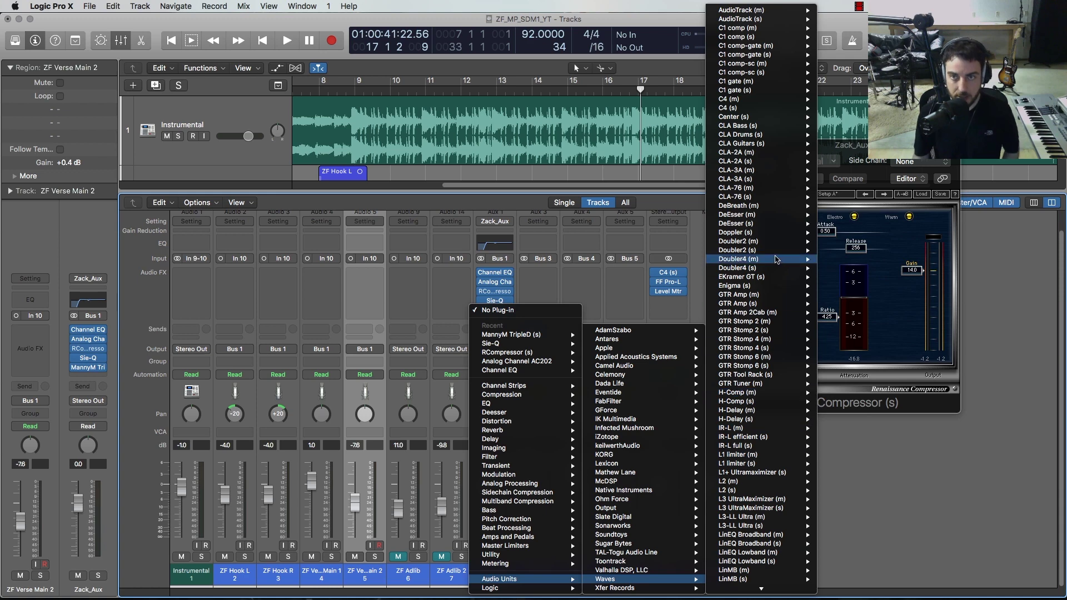
mouse_move(760, 580)
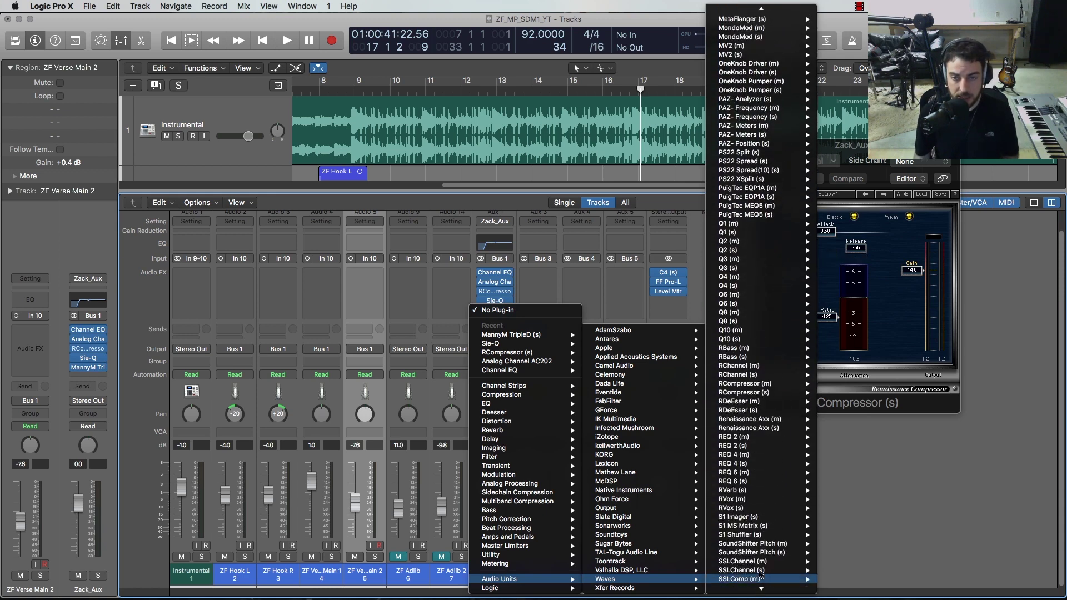
mouse_move(768, 413)
left_click(826, 411)
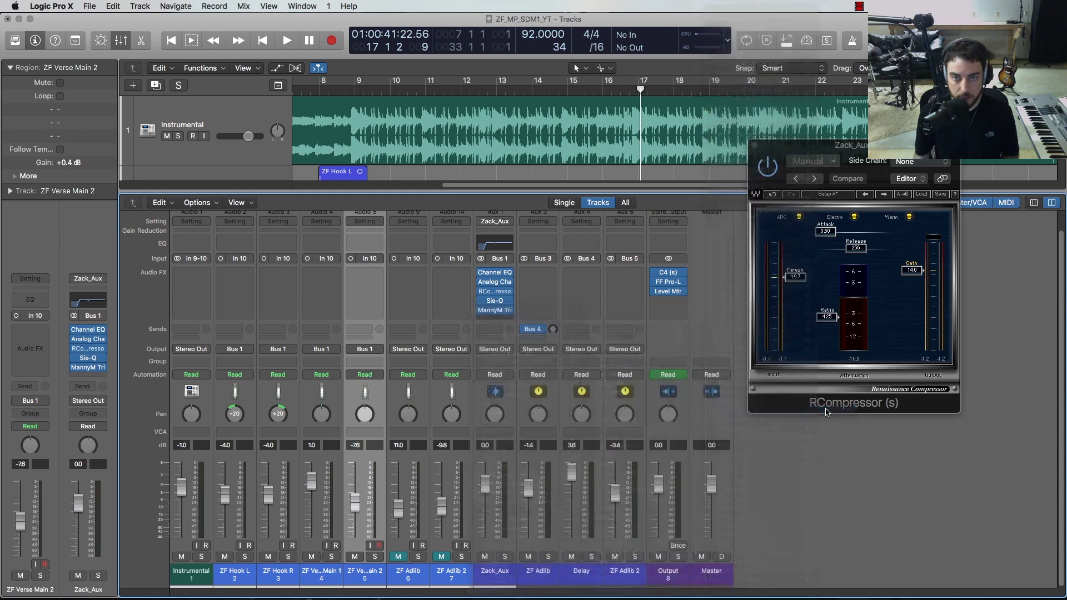
left_click_drag(182, 45, 611, 174)
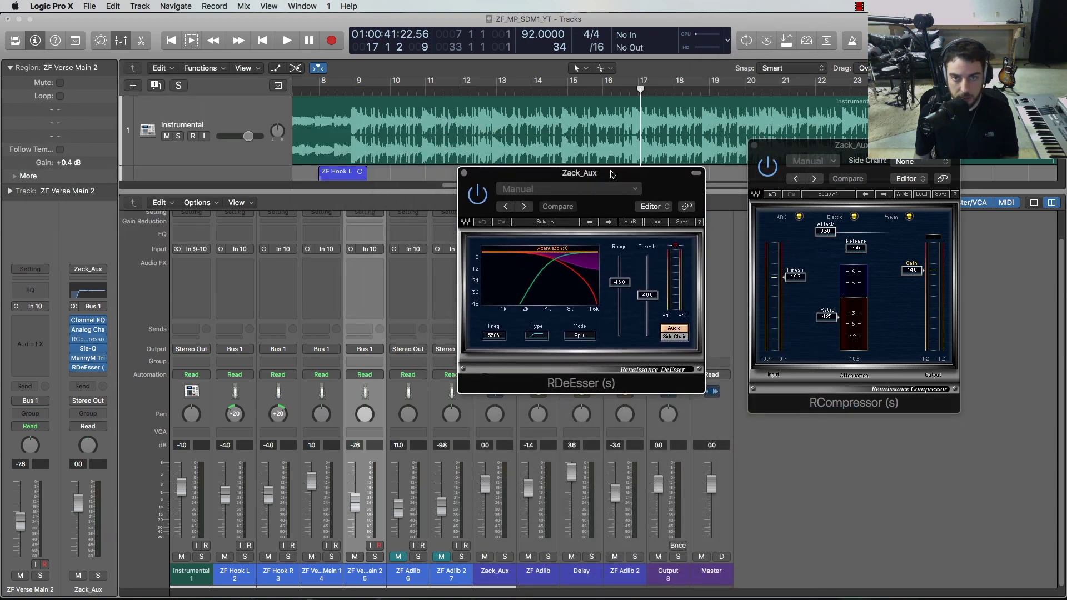
- Play the verse while setting the RDeEsser's Range to -1.9 and its Freq to 5704, and close the plug-in
left_click_drag(621, 282, 620, 258)
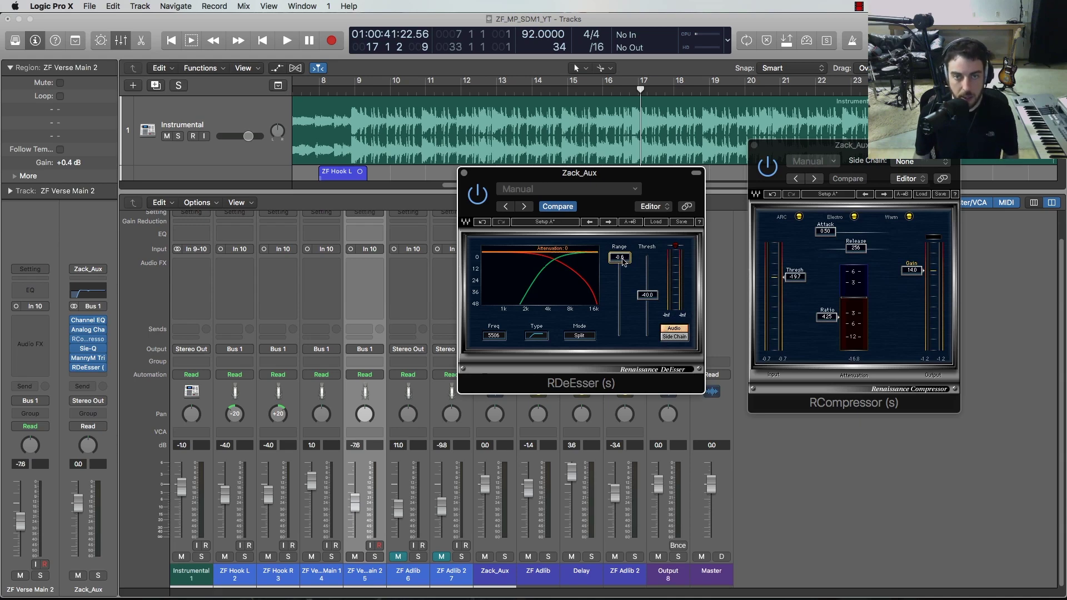
key("space")
left_click_drag(620, 258, 620, 261)
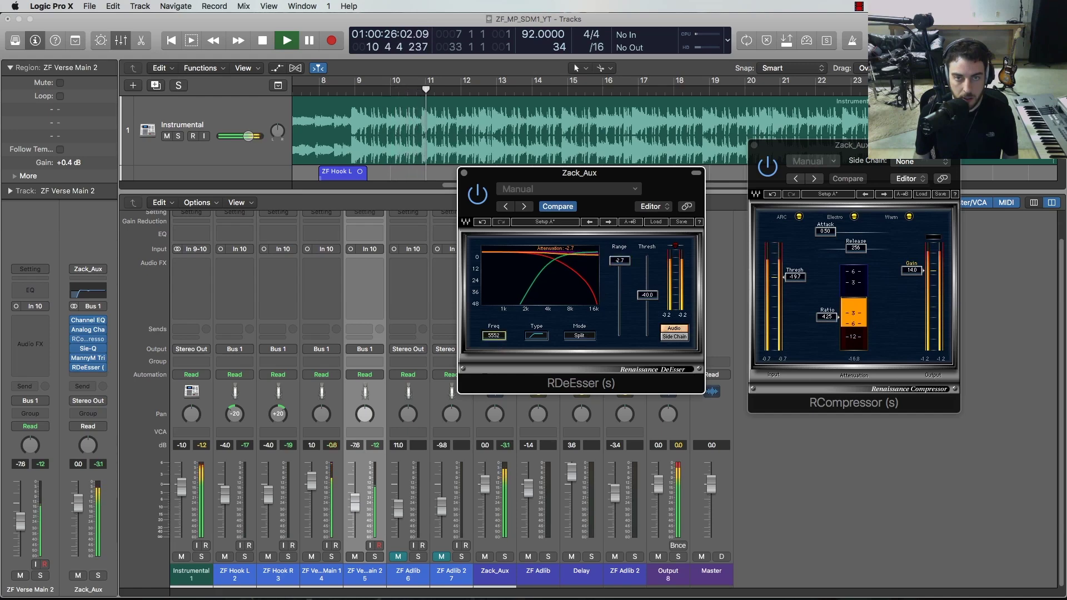
left_click_drag(494, 335, 494, 331)
left_click_drag(619, 261, 620, 259)
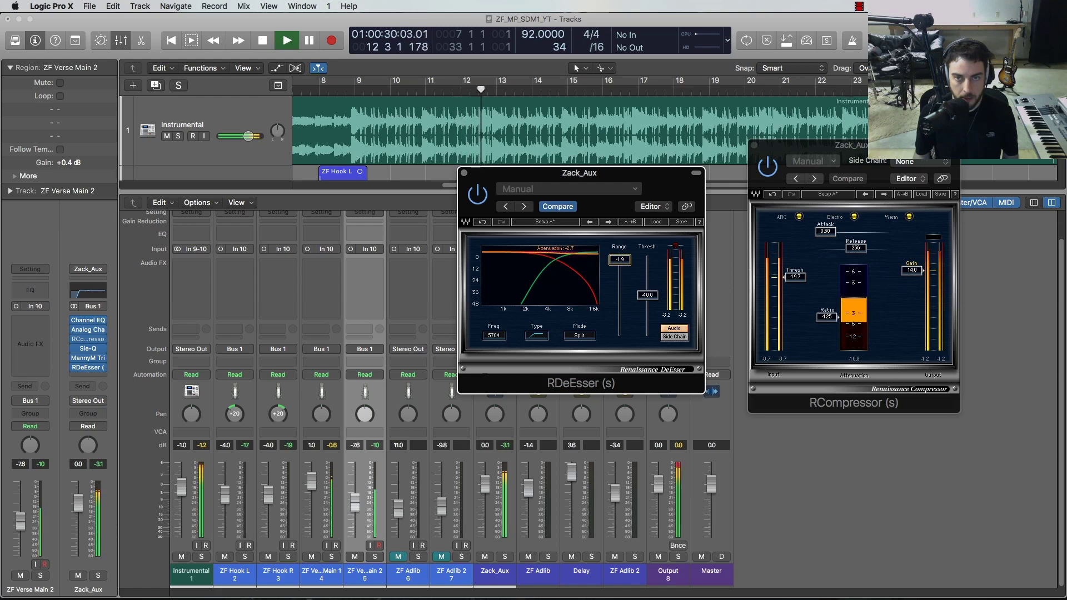
key("super+w")
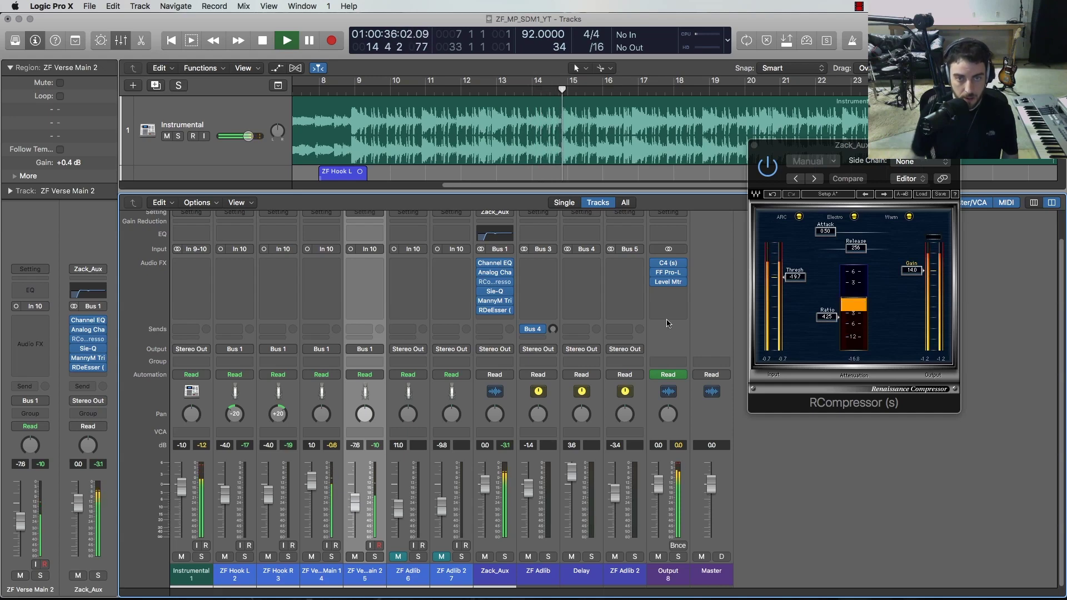
- Turn up the TripleD's DeEsser slightly during playback and raise the Bus 1 aux fader to 0.5
left_click(494, 301)
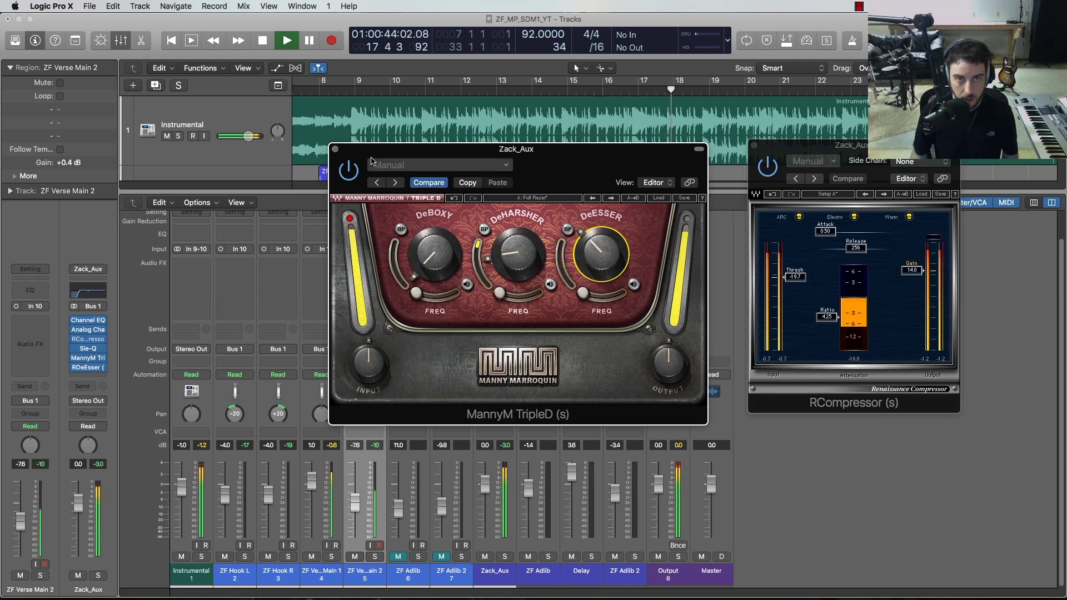
left_click(336, 149)
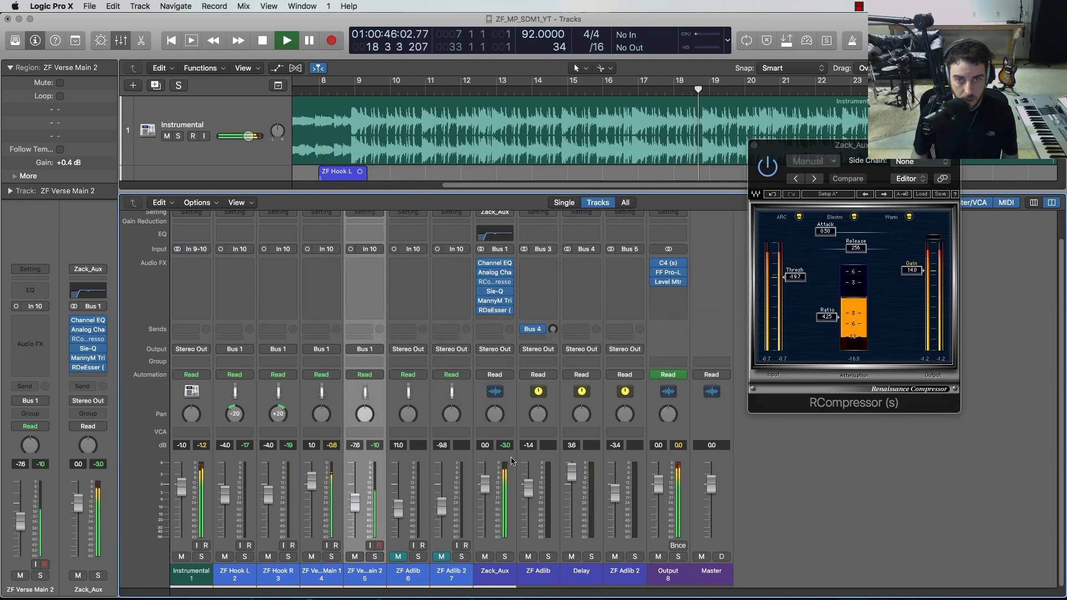
left_click_drag(484, 496, 484, 492)
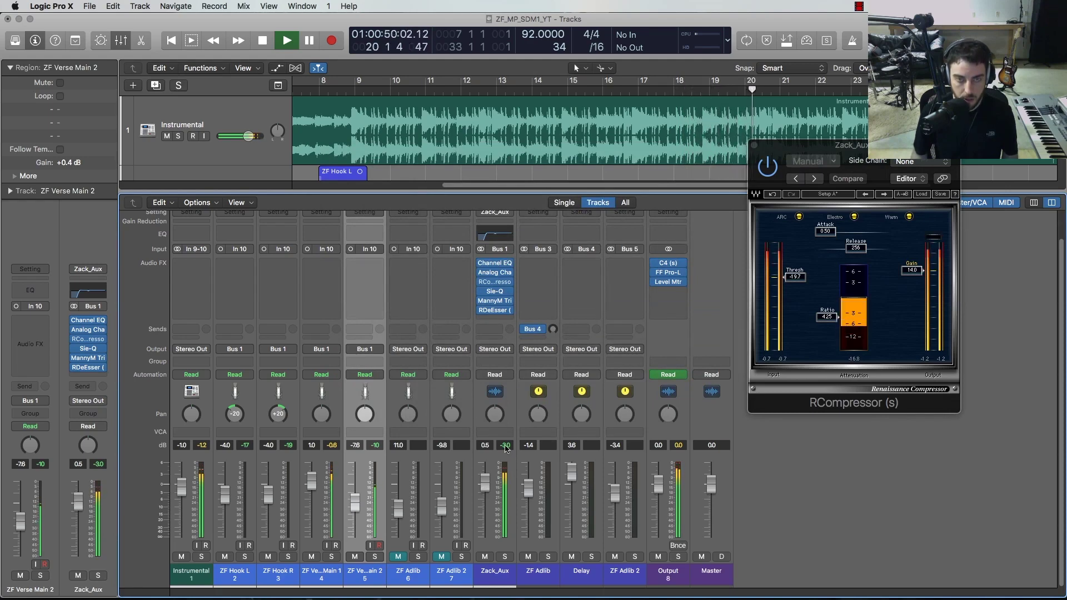
mouse_move(497, 304)
- Hide the mixer and solo the ZF Verse Main 1 track with playback stopped
key("x")
left_click(243, 183)
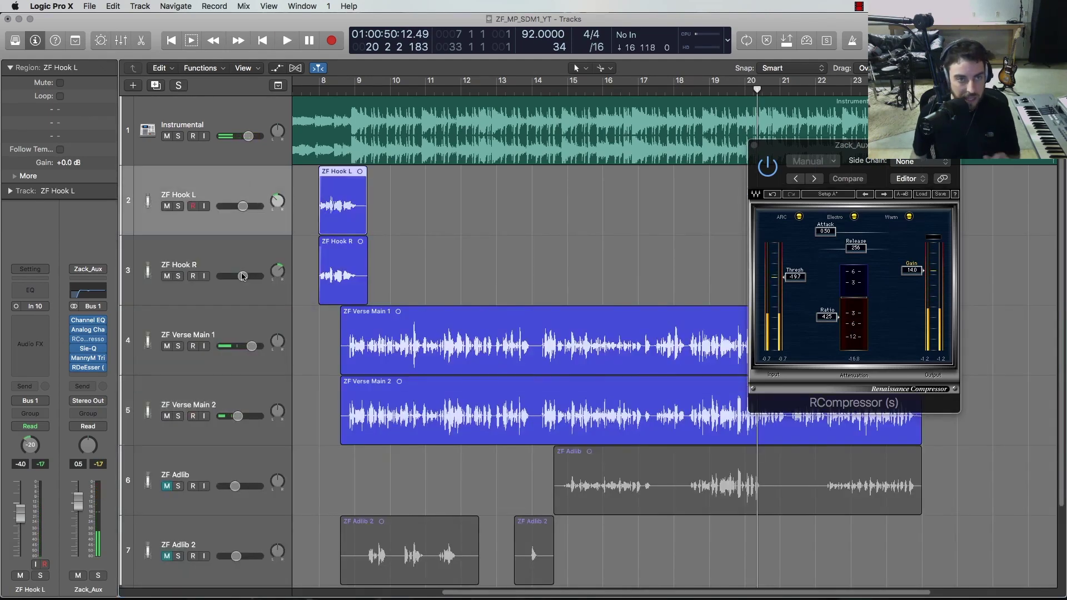
left_click(231, 323)
left_click(182, 347)
scroll(374, 193, "down", 1)
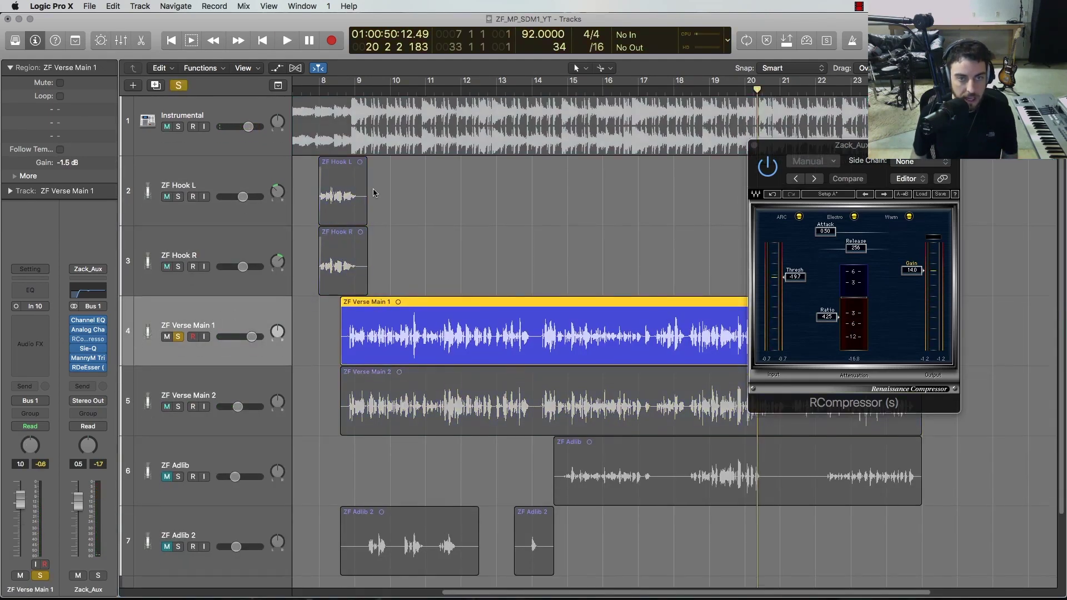
left_click(356, 90)
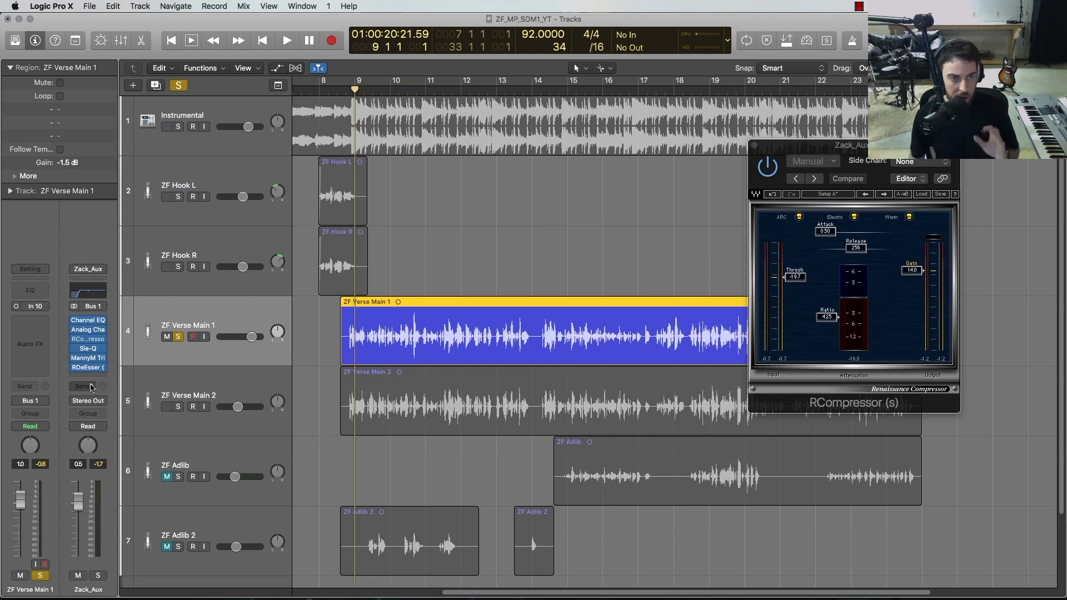
left_click(92, 387)
mouse_move(103, 433)
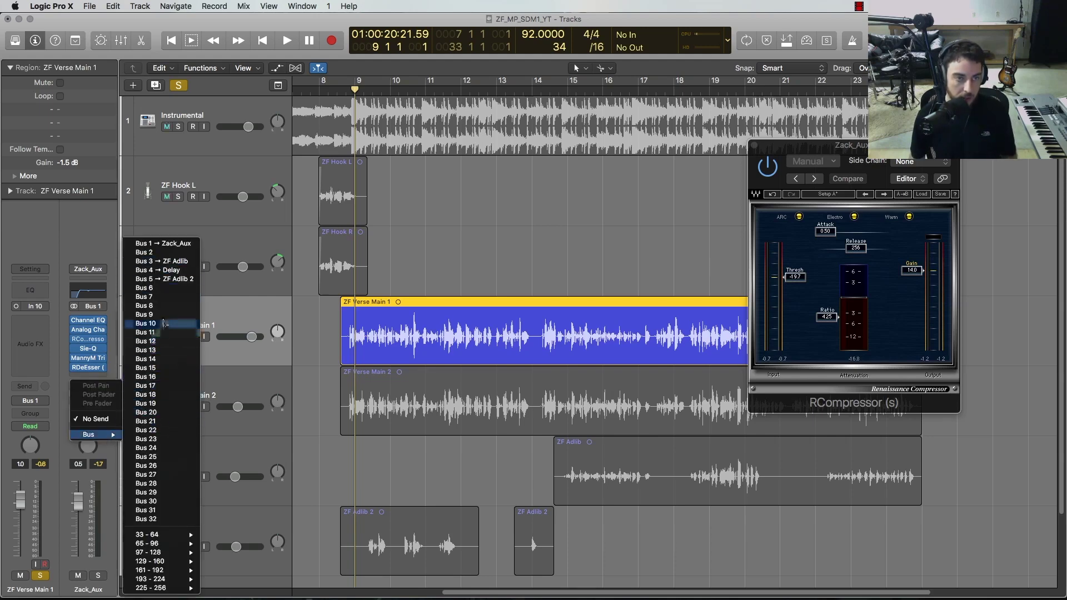
left_click(145, 324)
key("x")
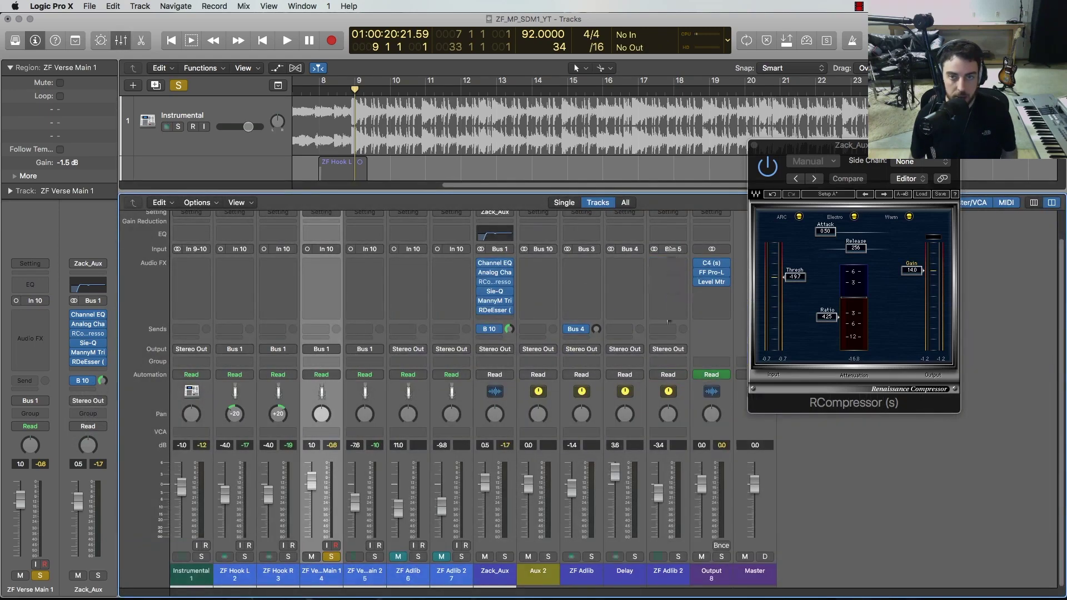
scroll(604, 298, "up", 2)
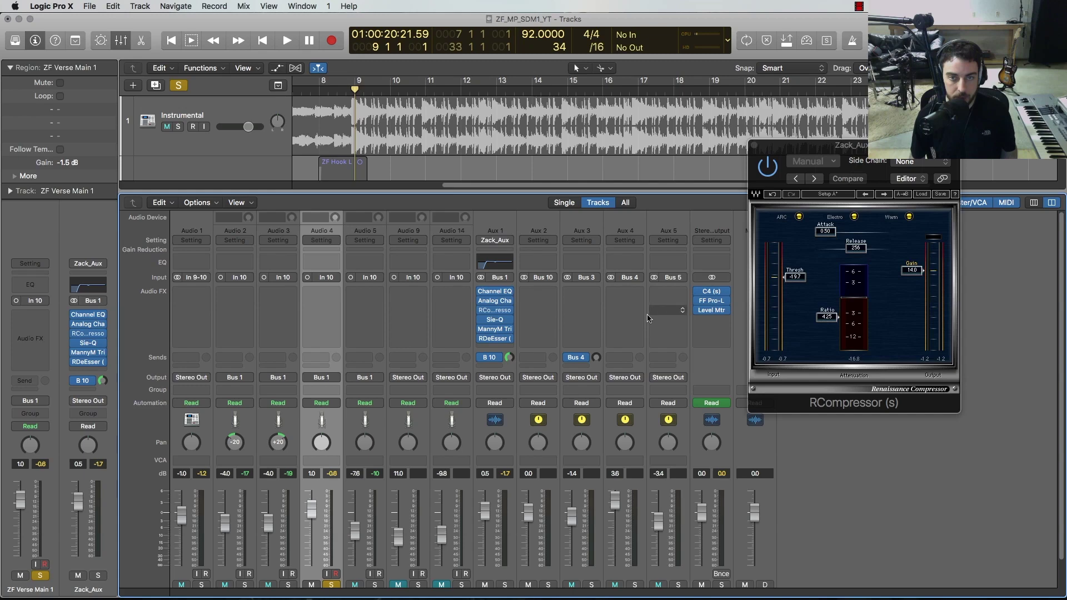
left_click(754, 148)
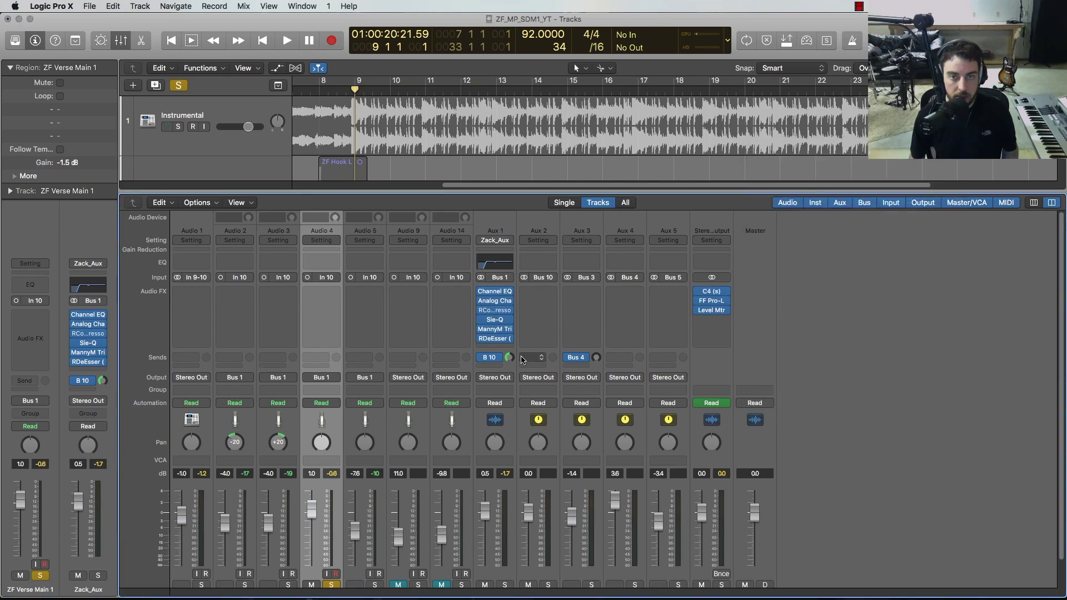
left_click(497, 363)
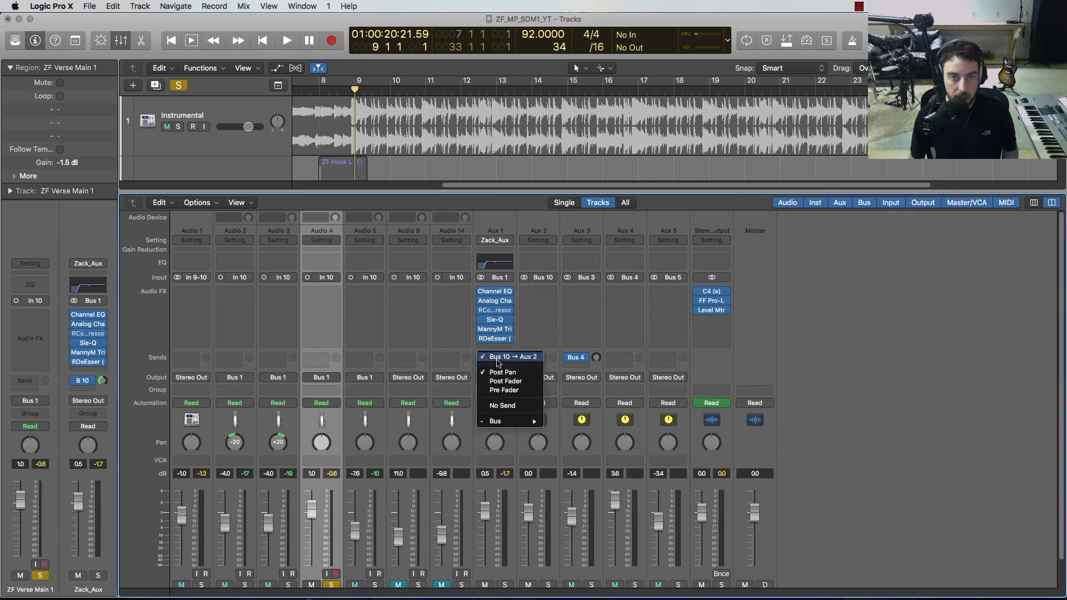
left_click(503, 405)
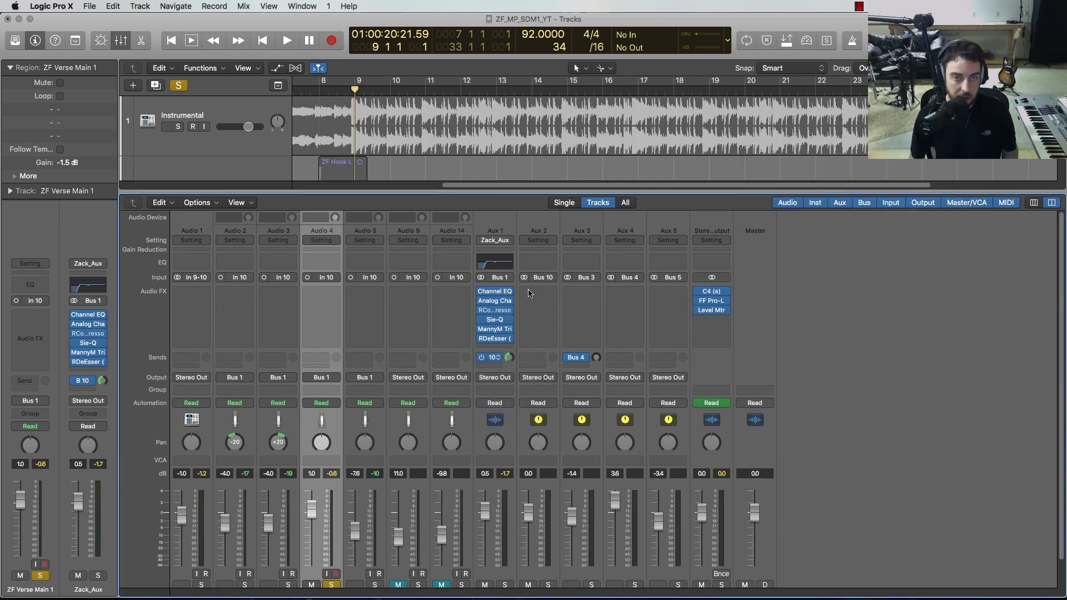
- Insert the TR CSR HI reverb below the RDeEsser on the Bus 1 aux, reposition its window and hide the mixer
left_click(504, 346)
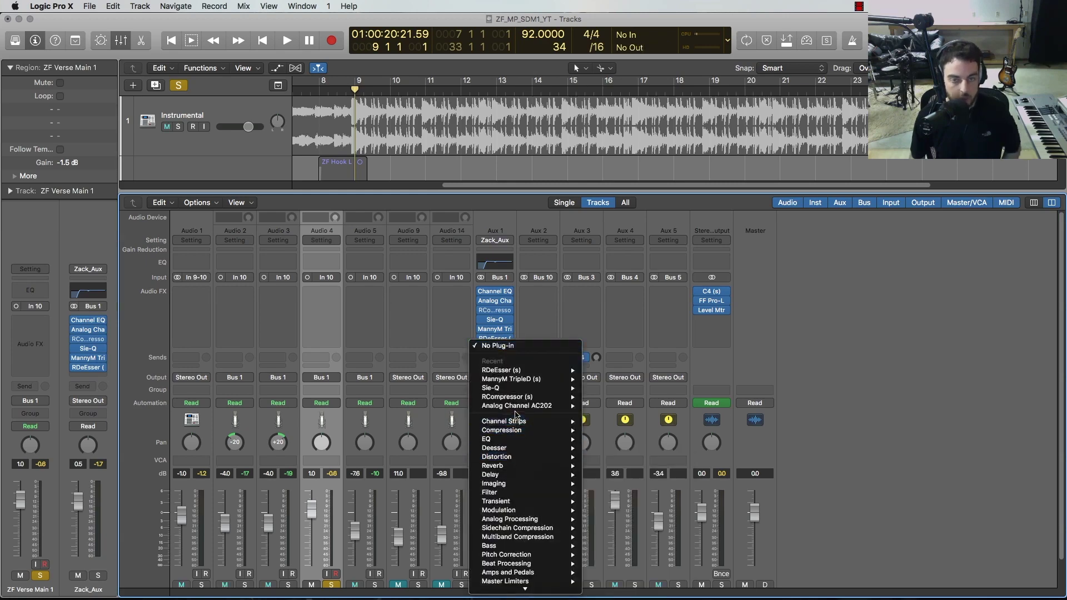
mouse_move(515, 466)
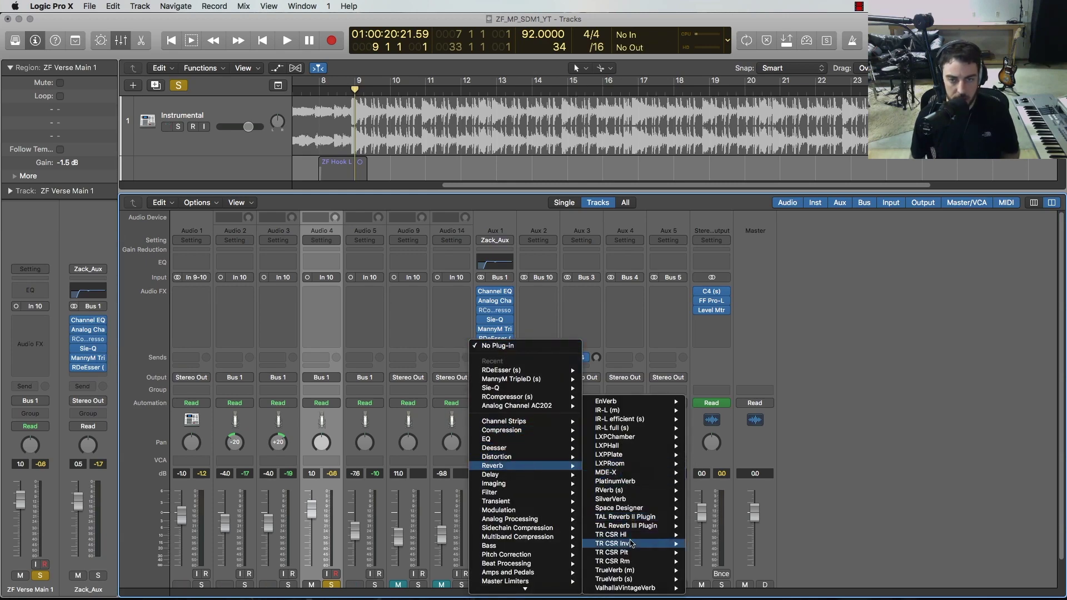
mouse_move(634, 535)
left_click(707, 535)
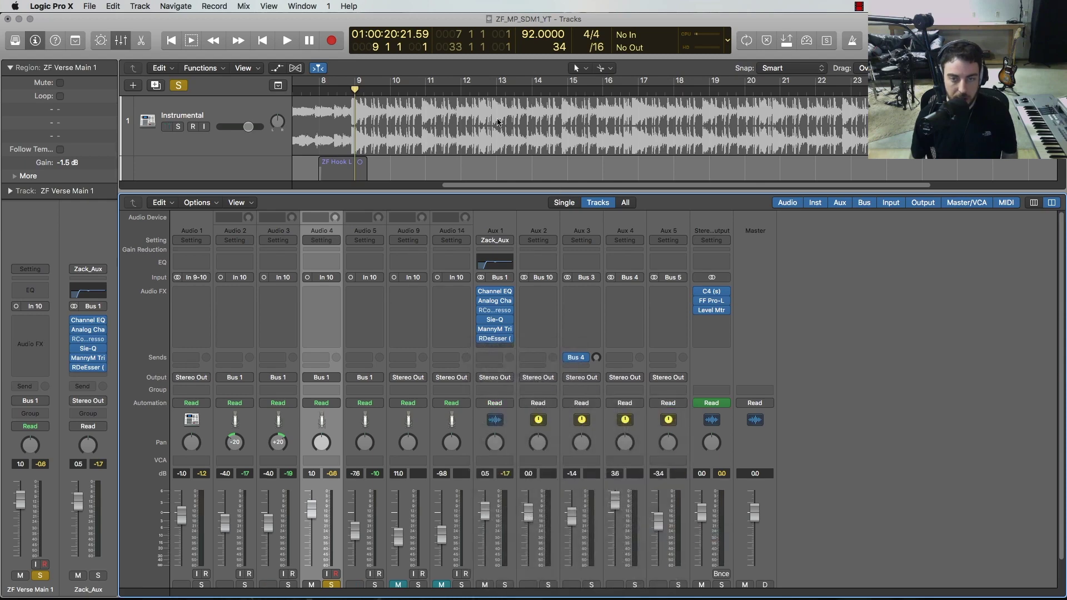
left_click_drag(238, 45, 677, 164)
key("x")
- Place the playhead at 8 4 1 and set the reverb's Mix to 6%, RVB Time to 0.394s, High Freq to 5.8 kHz and High Damp to HICUT
left_click_drag(350, 89, 345, 89)
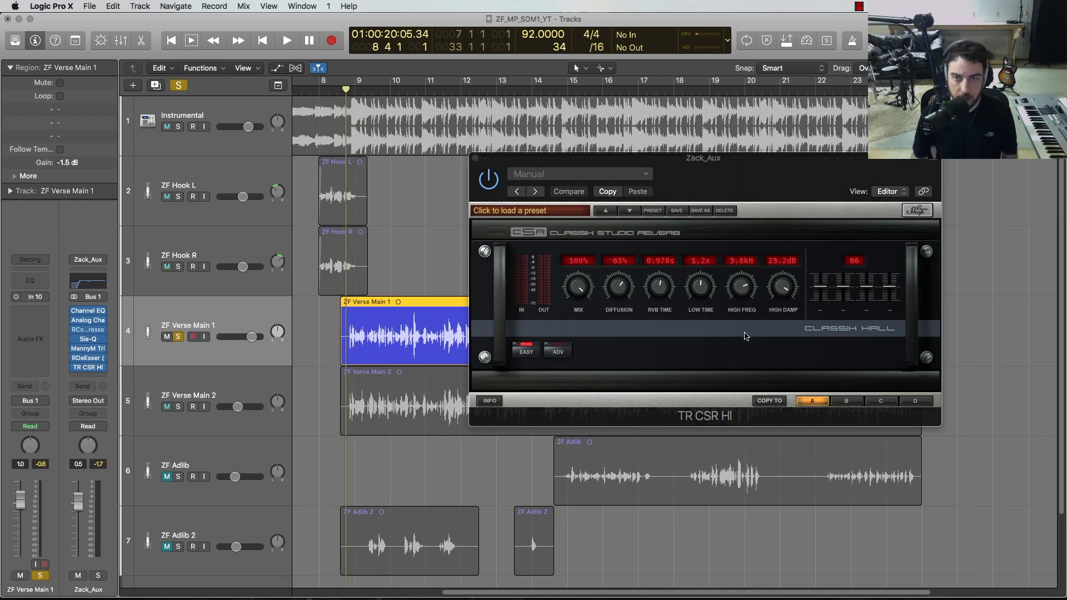
left_click(575, 305)
left_click_drag(576, 277, 574, 287)
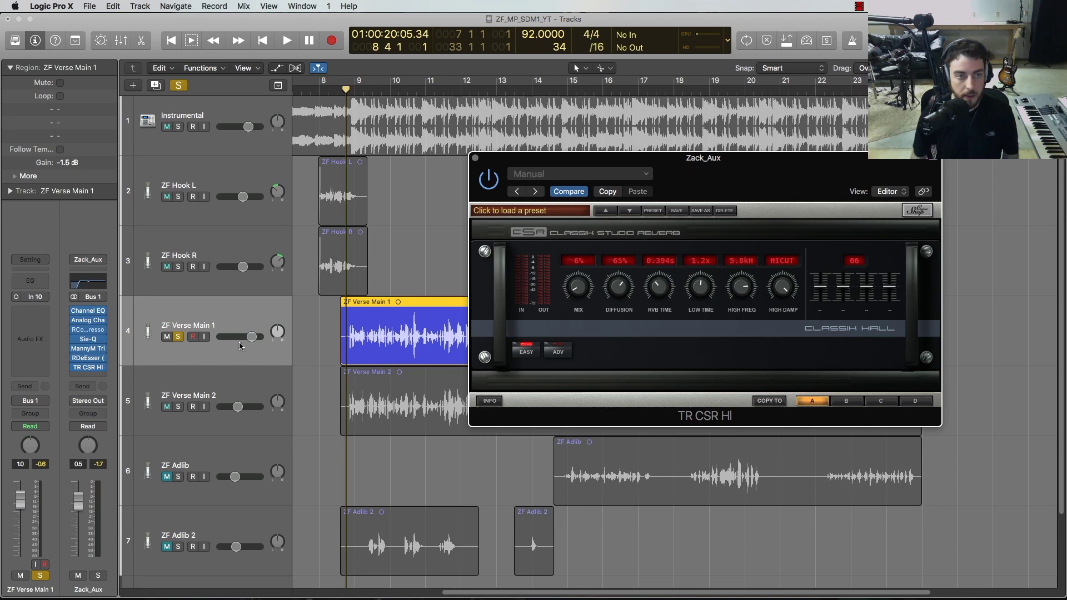
- Play the soloed verse while setting the reverb's Mix to 7% and RVB Time to 0.323s, and close the plug-in
key("space")
left_click_drag(577, 291, 578, 292)
left_click_drag(659, 288, 664, 301)
left_click_drag(581, 291, 582, 290)
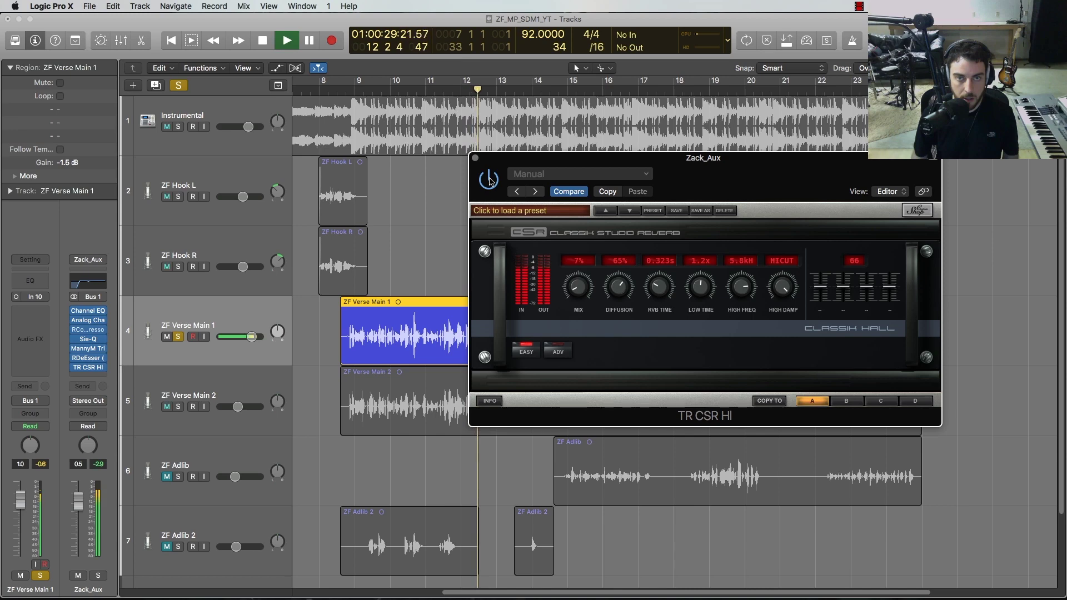
key("space")
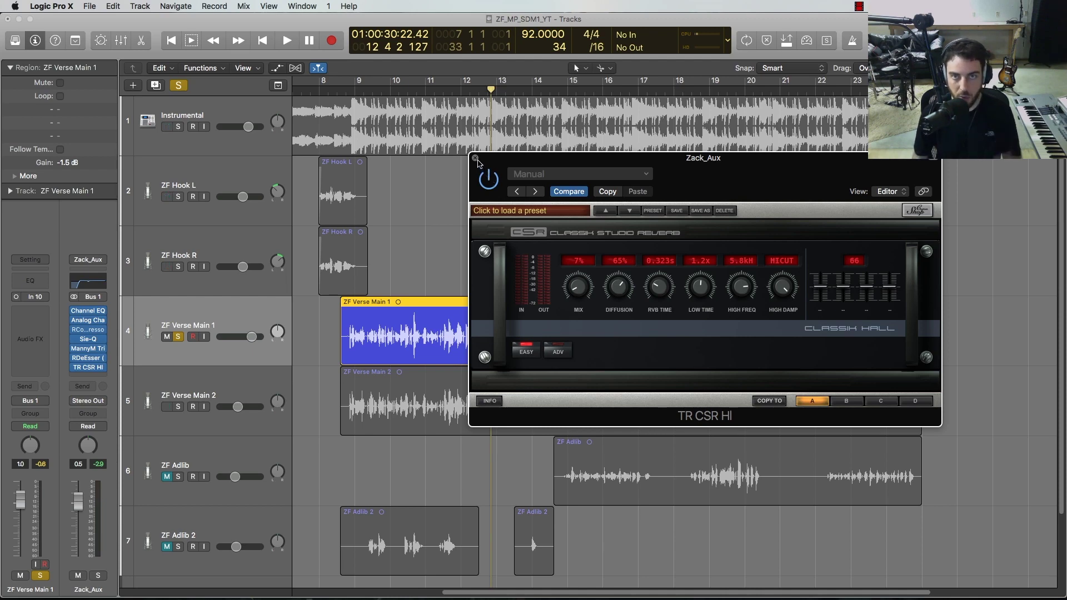
left_click(476, 160)
- Unsolo ZF Verse Main 1 and play the verse with the full mix from just before bar 9
left_click(179, 336)
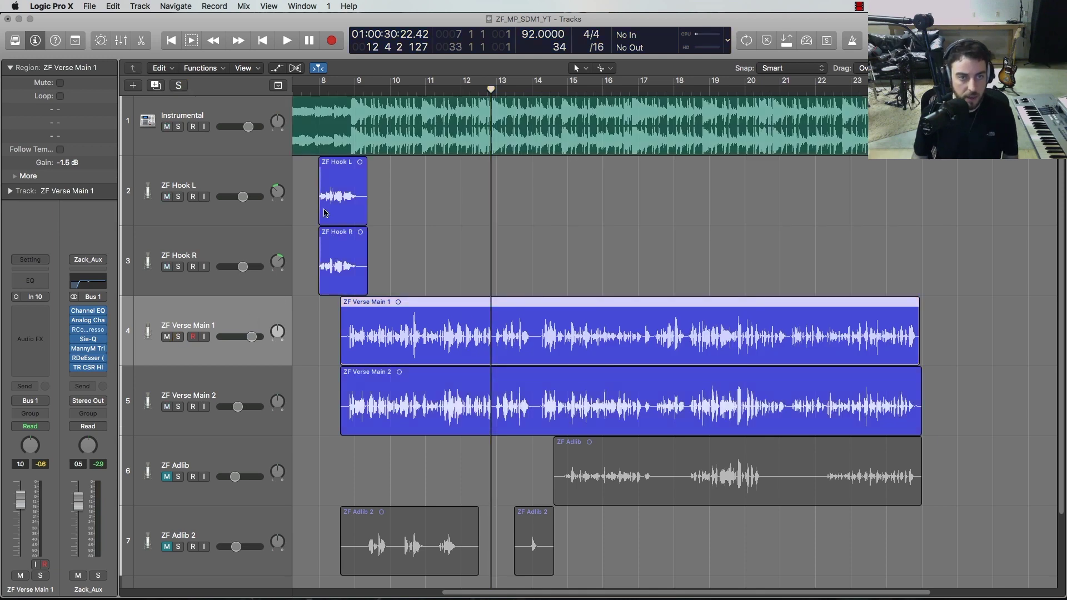
left_click(354, 95)
left_click(345, 92)
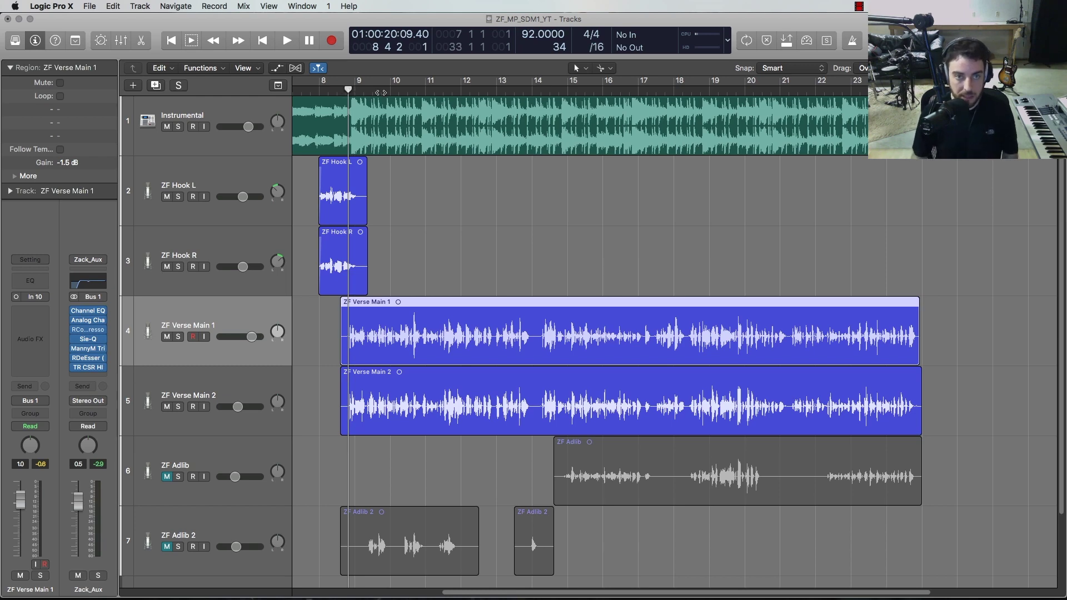
key("space")
key("x")
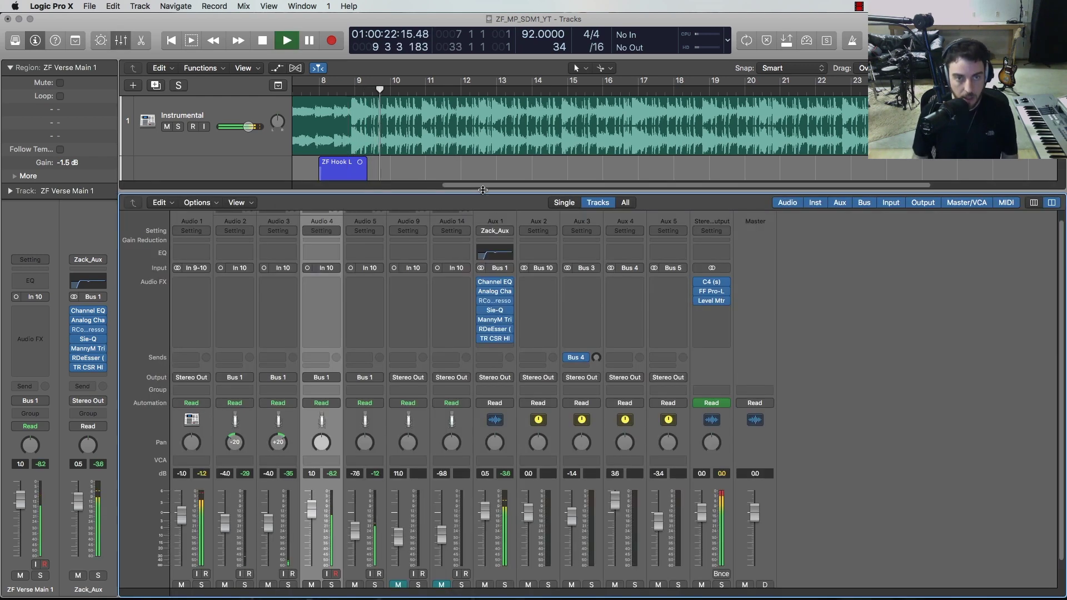
key("x")
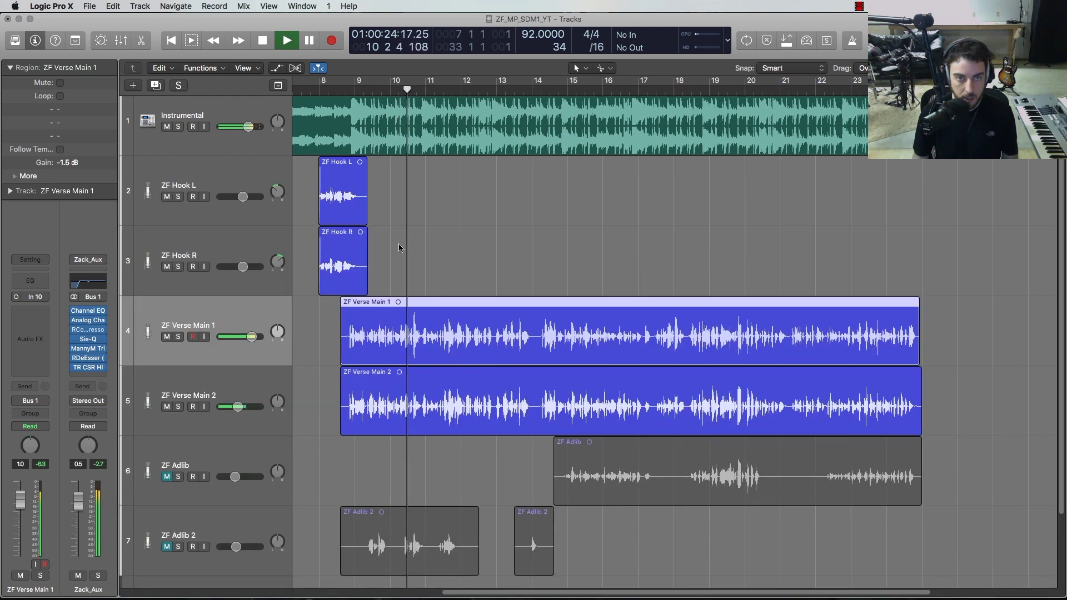
scroll(396, 289, "down", 3)
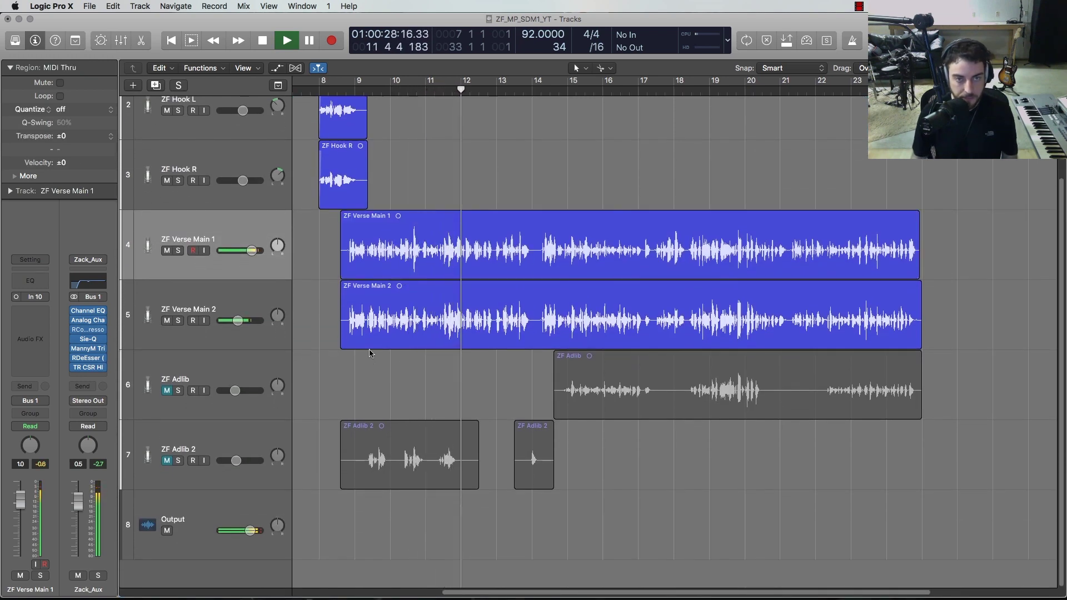
key("space")
- Unmute the ZF Adlib 2 track, return the playhead to 8 4 1 and move the track above ZF Adlib
left_click(235, 445)
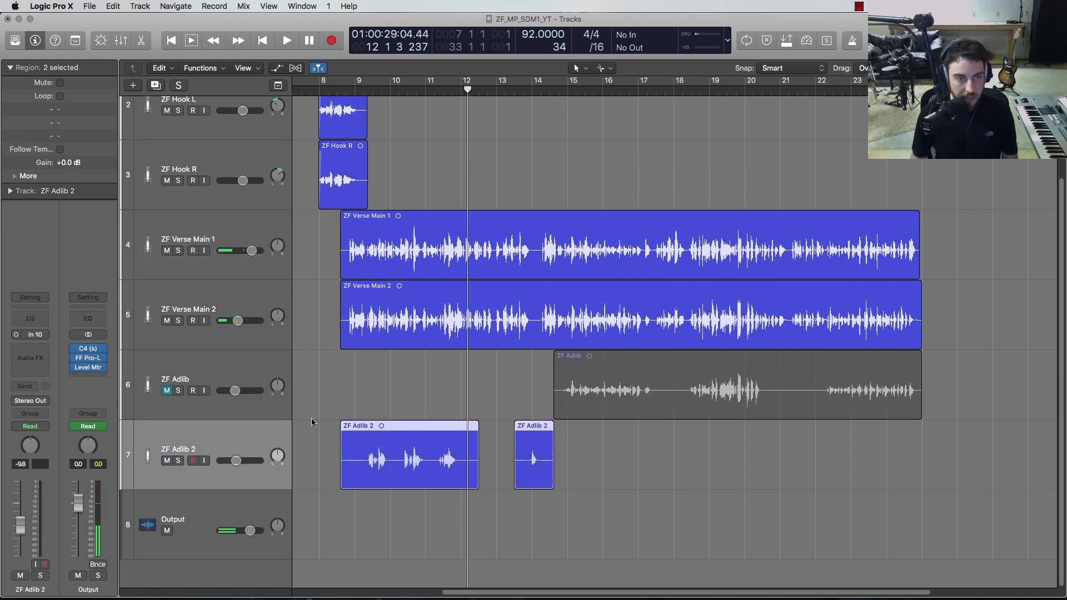
left_click(349, 90)
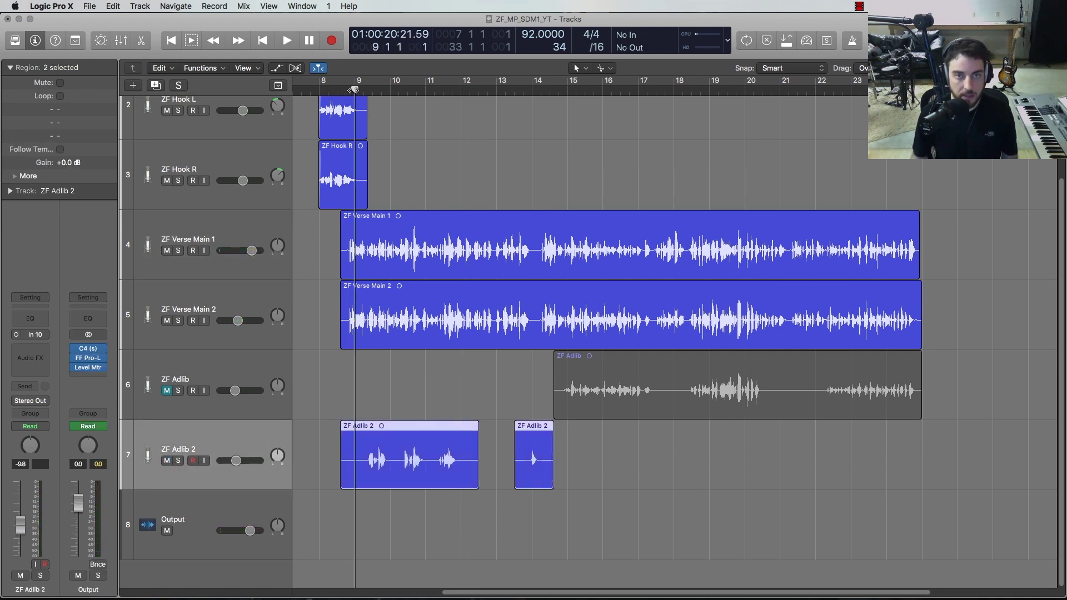
left_click_drag(353, 90, 347, 90)
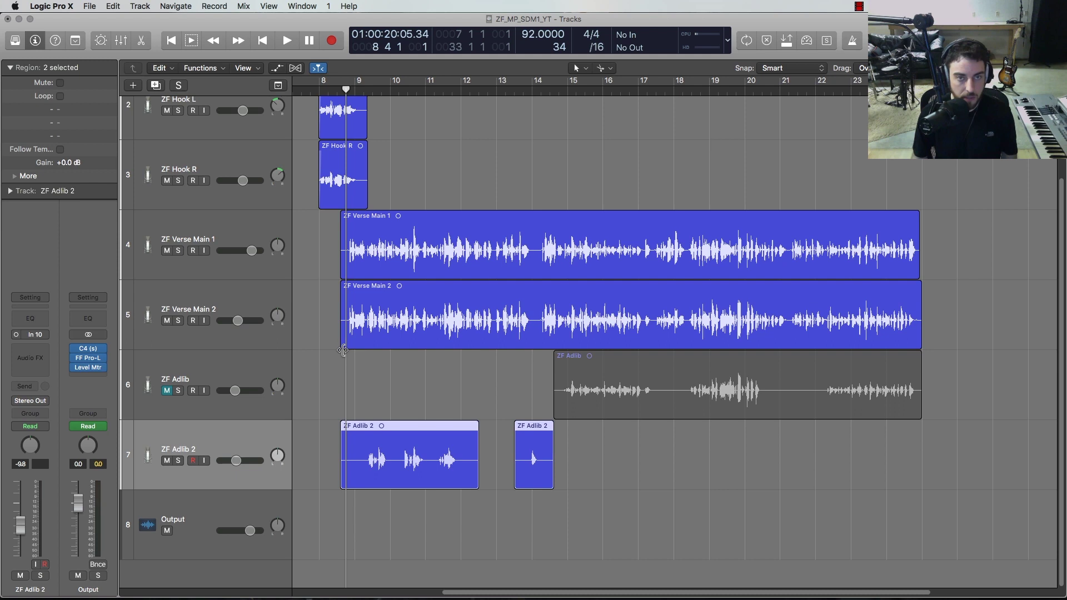
left_click_drag(221, 375, 360, 427)
left_click(359, 427)
- Audition ZF Adlib 2 soloed during playback, then unsolo it and stop
key("space")
left_click(177, 390)
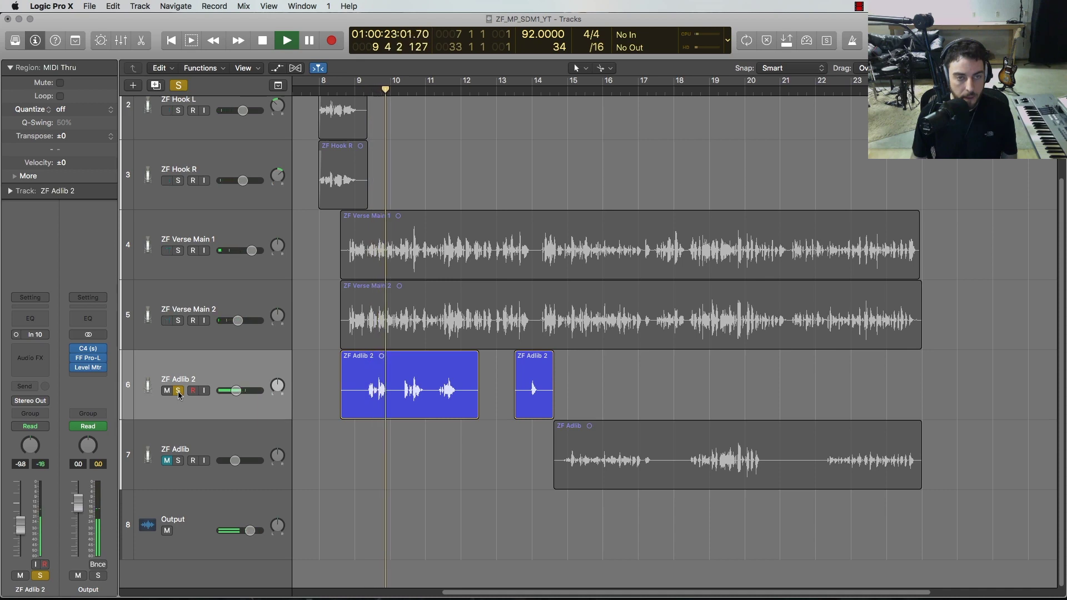
left_click(178, 391)
key("space")
key("super+a")
- Check the routing in the mixer and send the ZF Adlib 2 track's output to Bus 3
key("x")
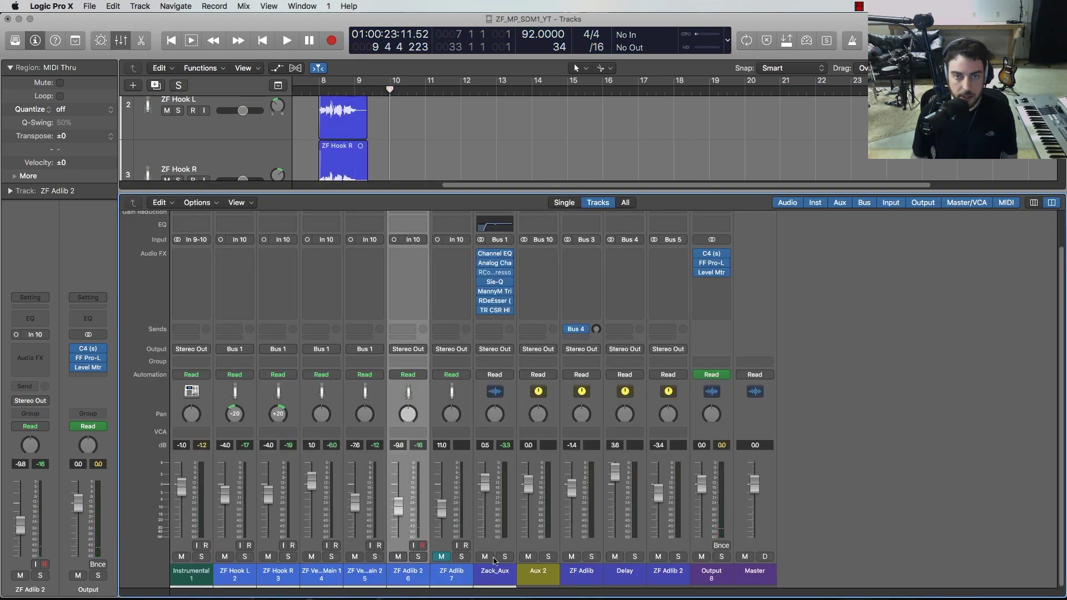
key("x")
left_click(32, 401)
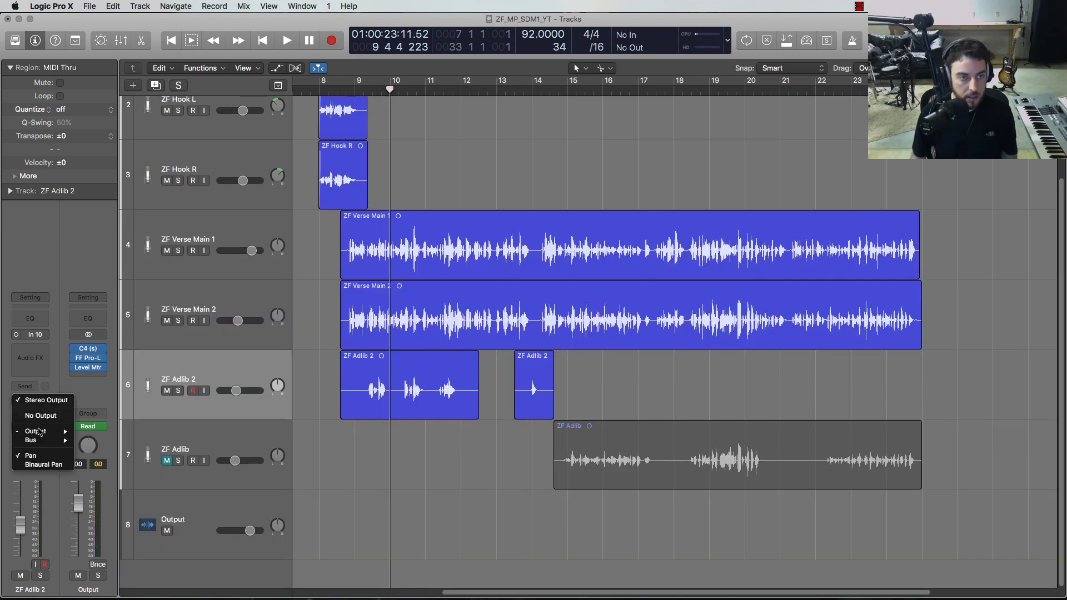
mouse_move(42, 440)
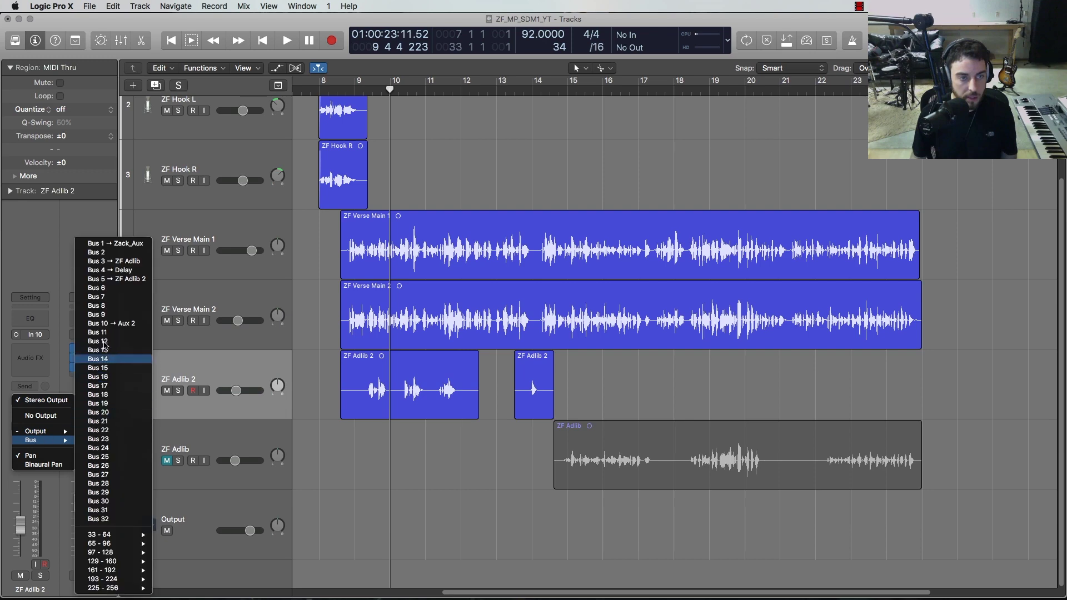
left_click(114, 261)
- Copy the Bus 1 aux's channel strip setting and paste only its plug-ins onto the Bus 3 ZF Adlib aux, then hide the mixer
key("x")
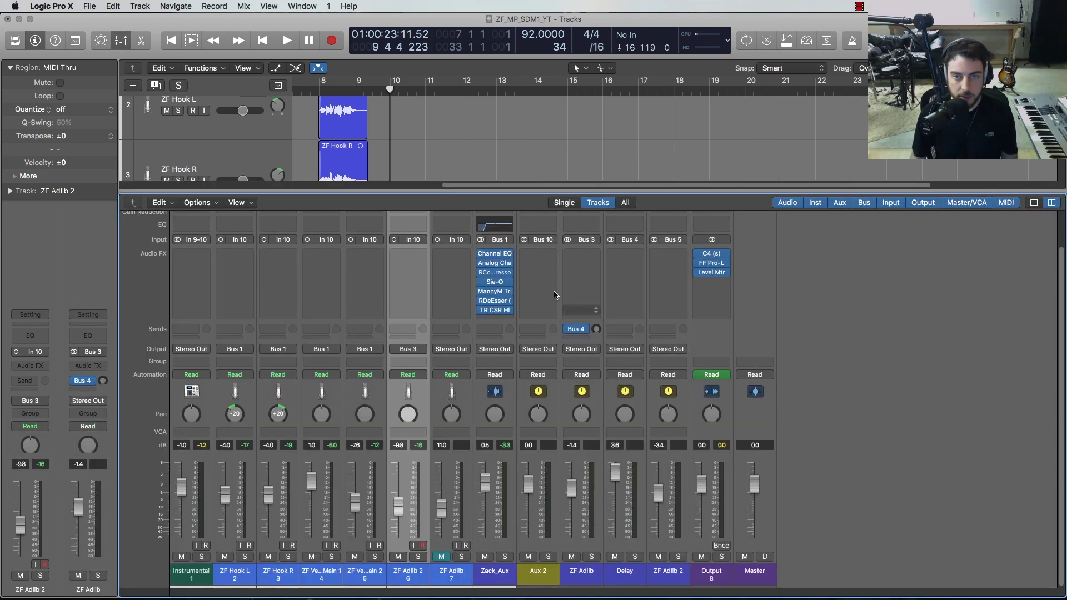
scroll(578, 297, "up", 2)
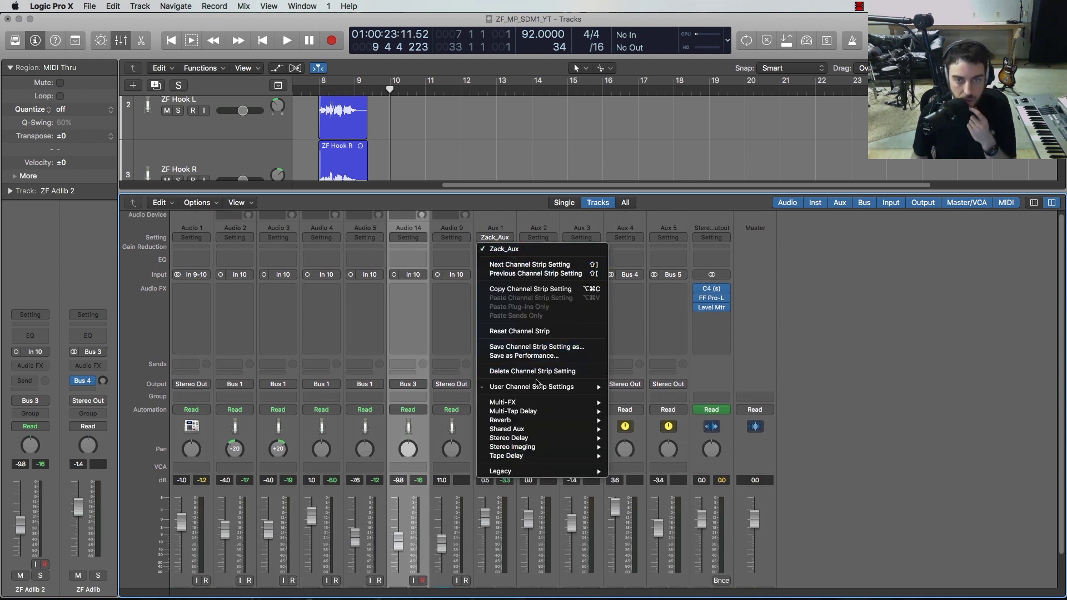
left_click(543, 289)
scroll(591, 290, "down", 2)
scroll(592, 290, "up", 2)
left_click(581, 240)
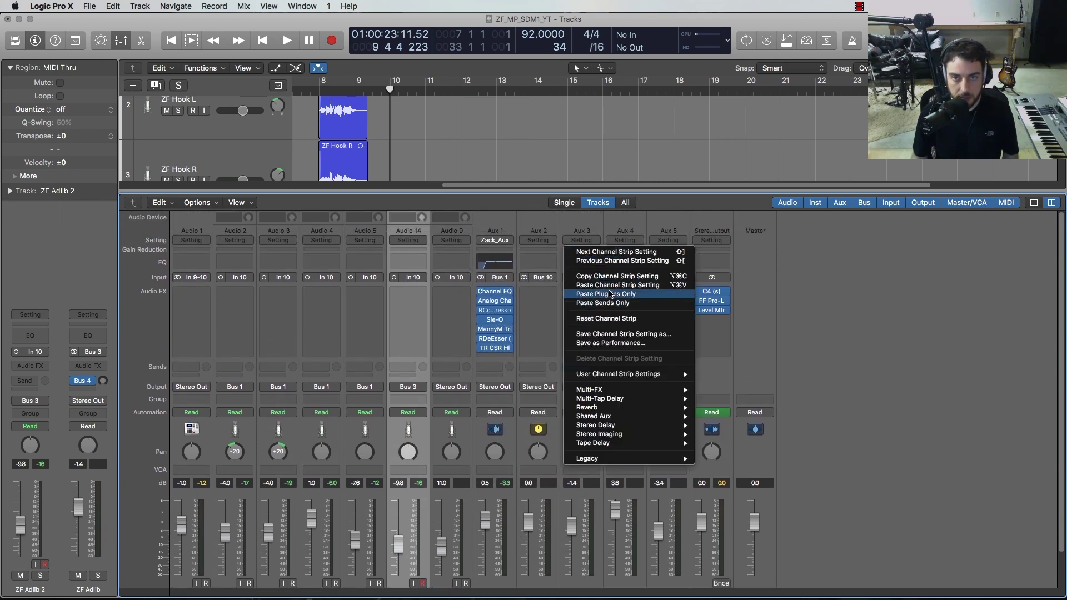
left_click(610, 294)
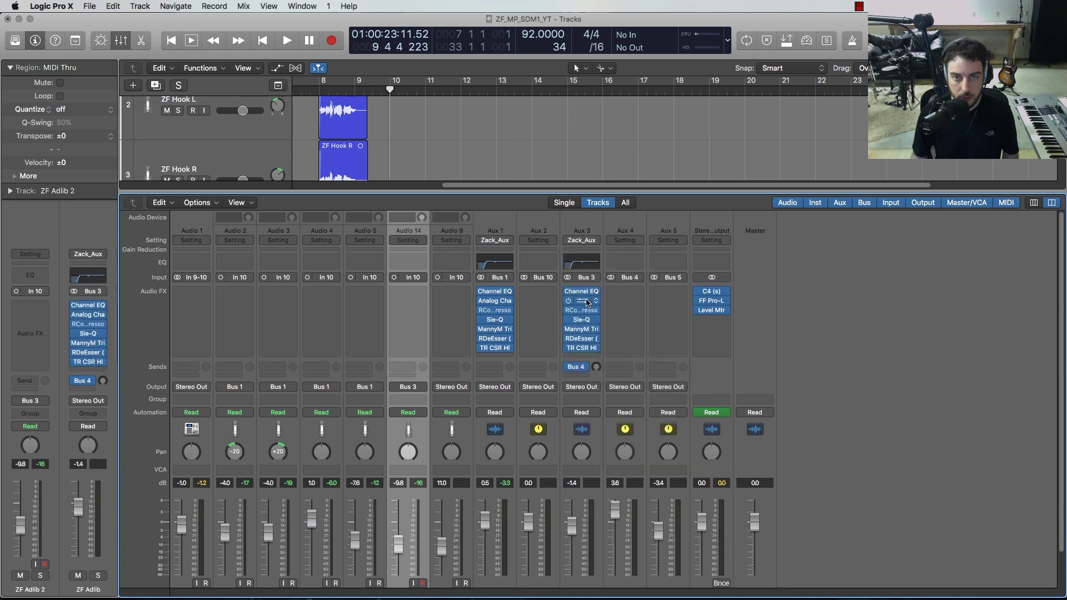
scroll(588, 305, "down", 2)
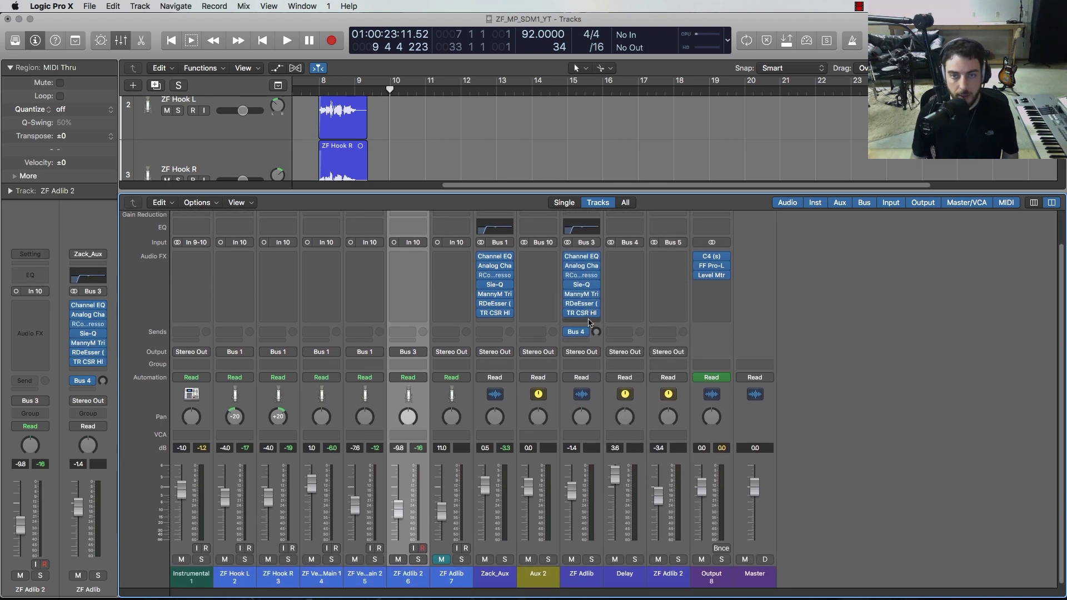
key("x")
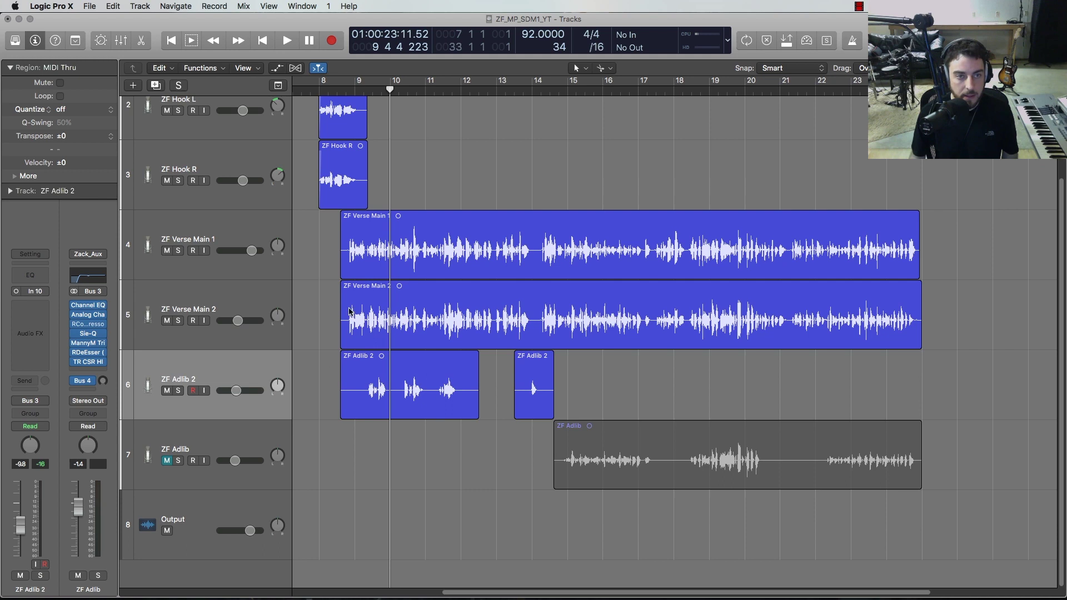
- Raise the ZF Adlib 2 track volume to -8.0 during playback, stop and show the mixer
left_click(218, 362)
key("space")
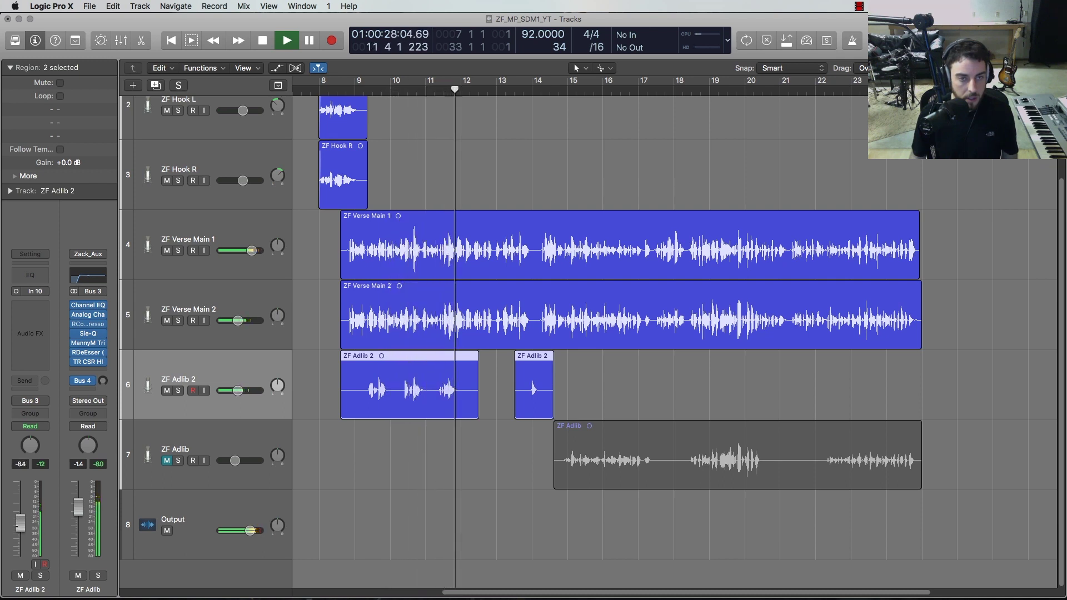
key("space")
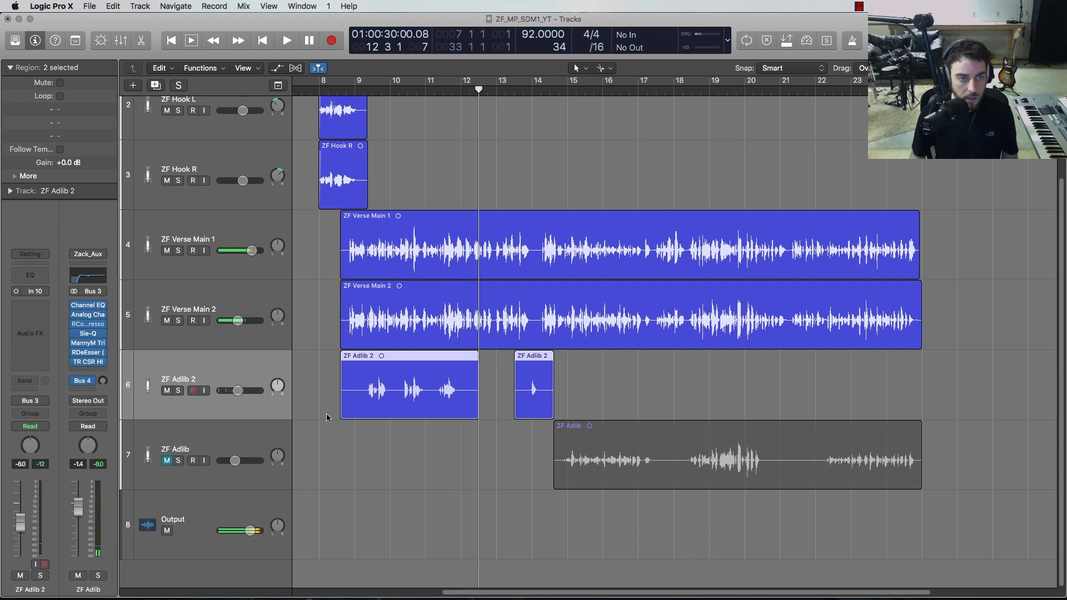
key("x")
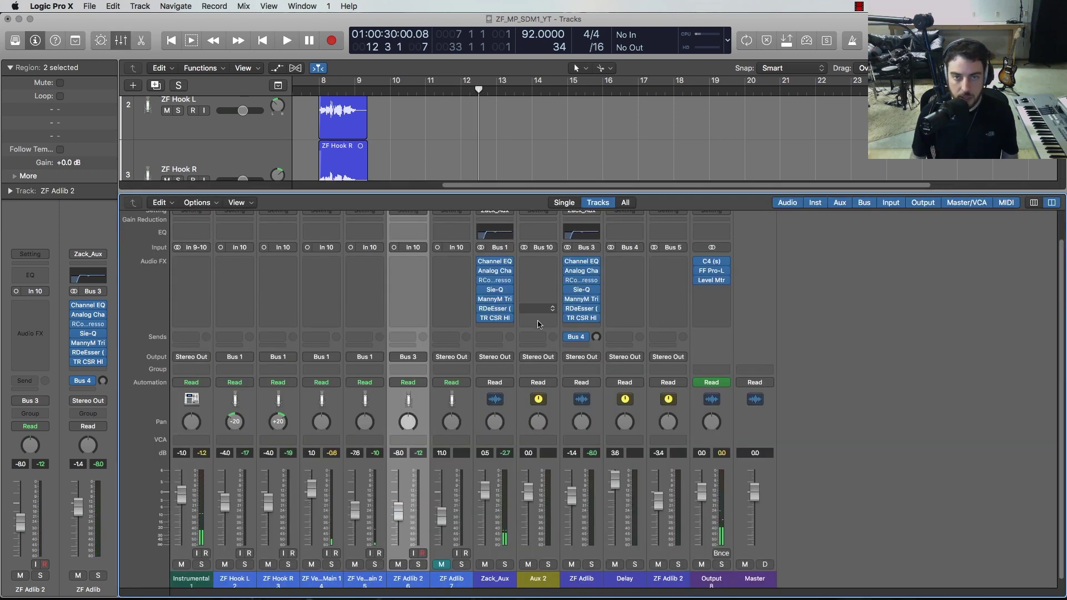
- Remove the ZF Adlib aux's Bus 4 send, then add a fresh send to Bus 4 → Delay and raise its level
left_click(581, 338)
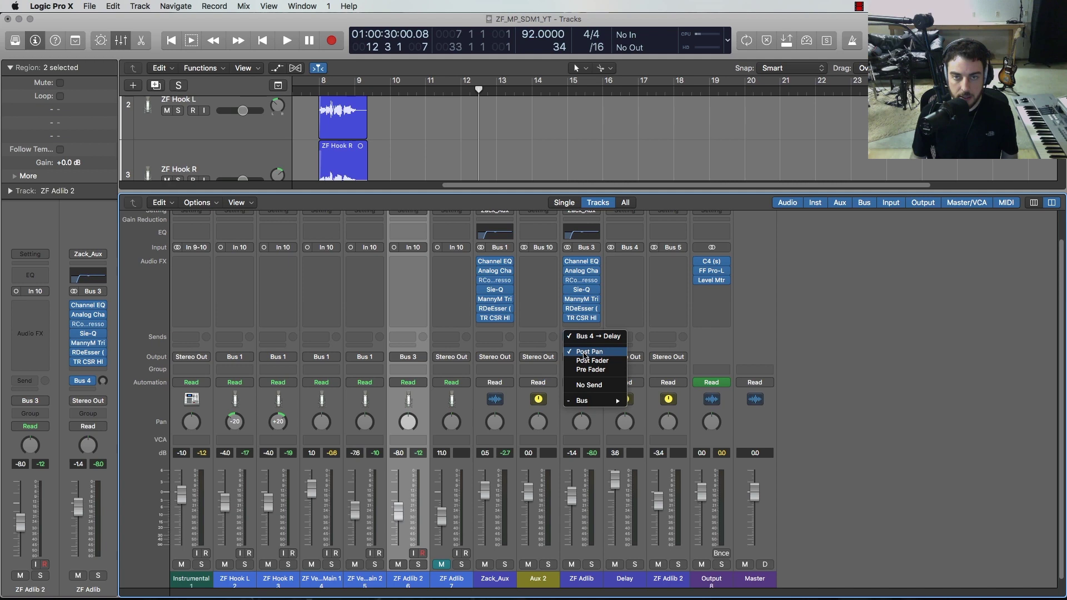
left_click(586, 385)
left_click(582, 342)
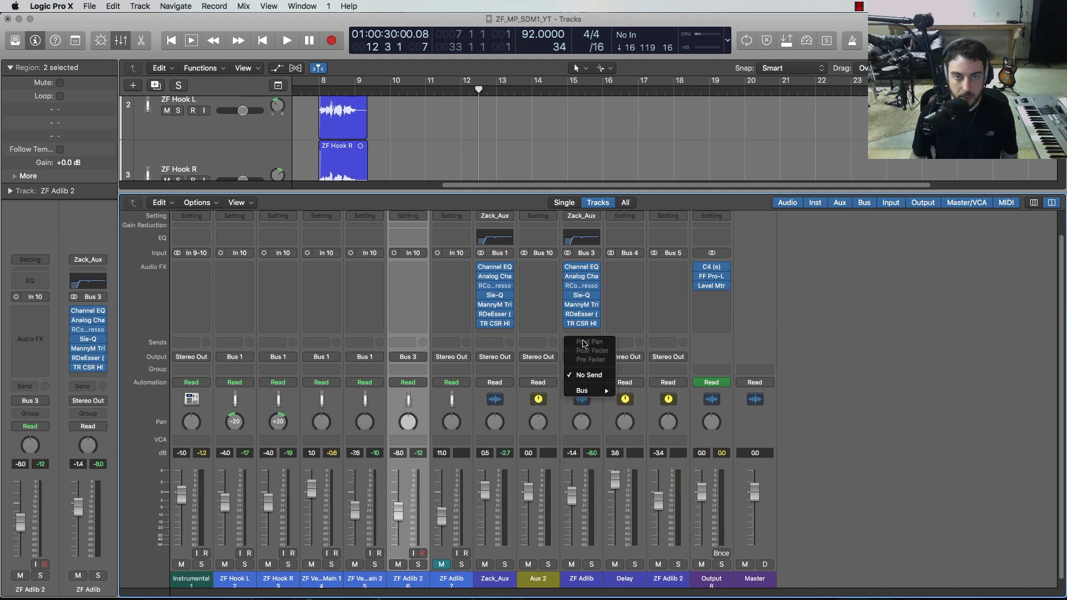
mouse_move(588, 390)
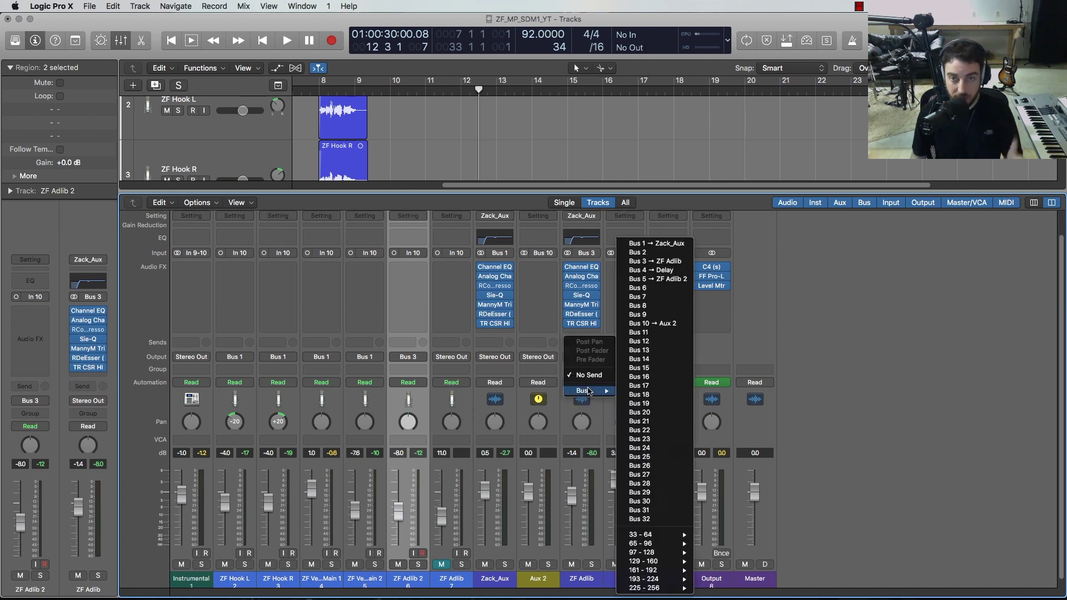
left_click(645, 270)
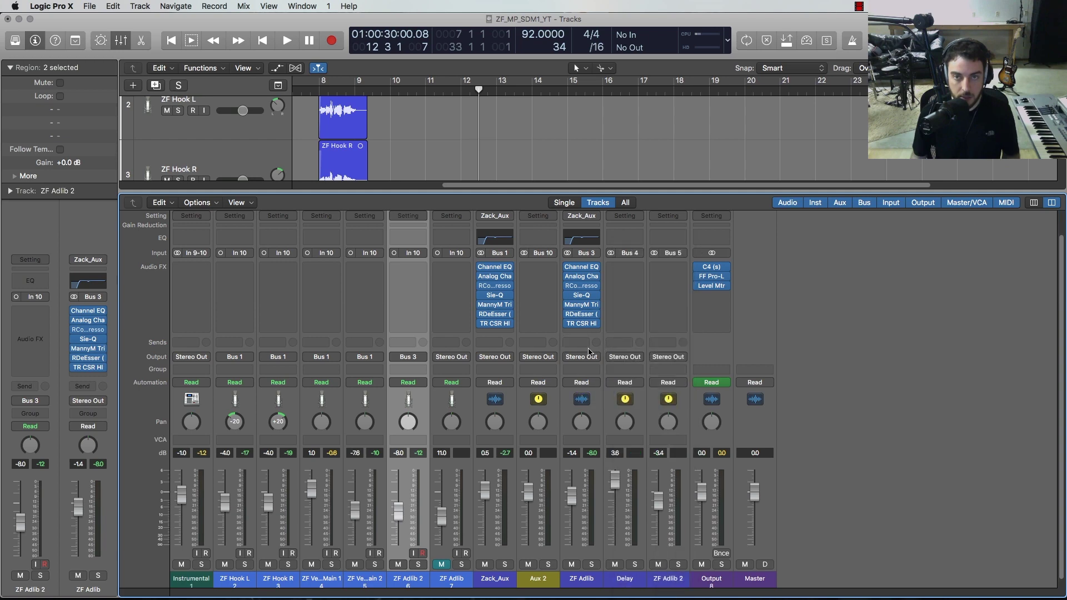
- Insert the stereo Soundtoys EchoBoy Jr. plug-in on the Delay aux
left_click(638, 270)
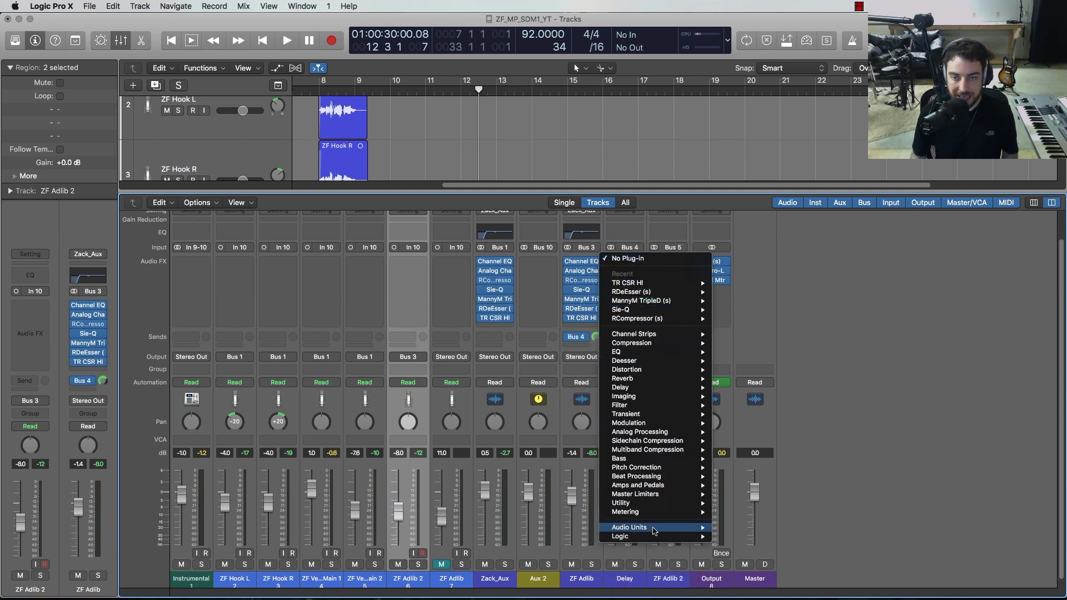
mouse_move(654, 532)
mouse_move(763, 464)
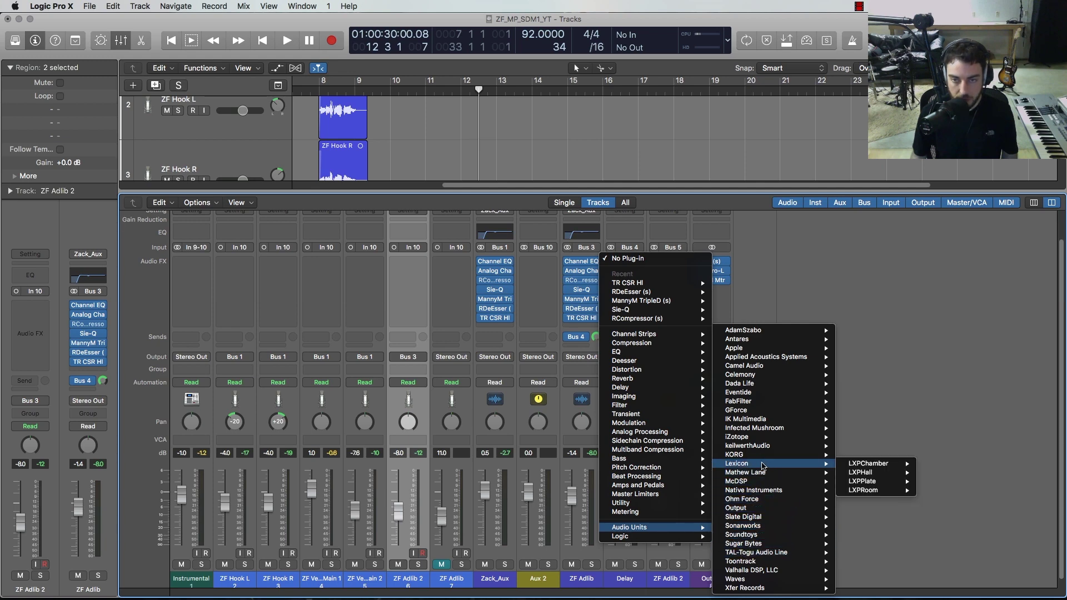
mouse_move(764, 535)
mouse_move(880, 458)
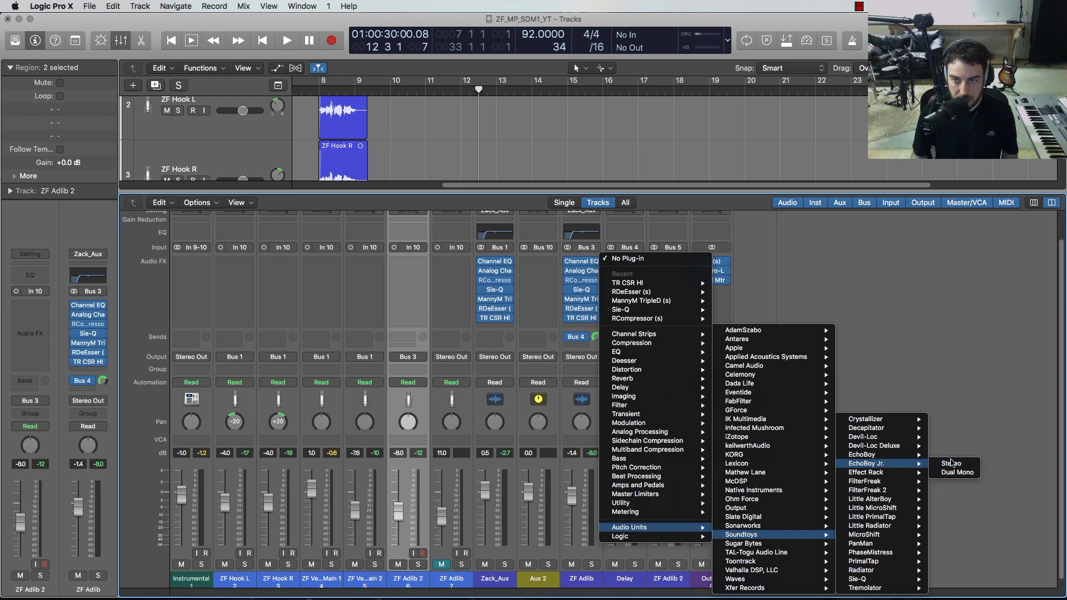
left_click(950, 463)
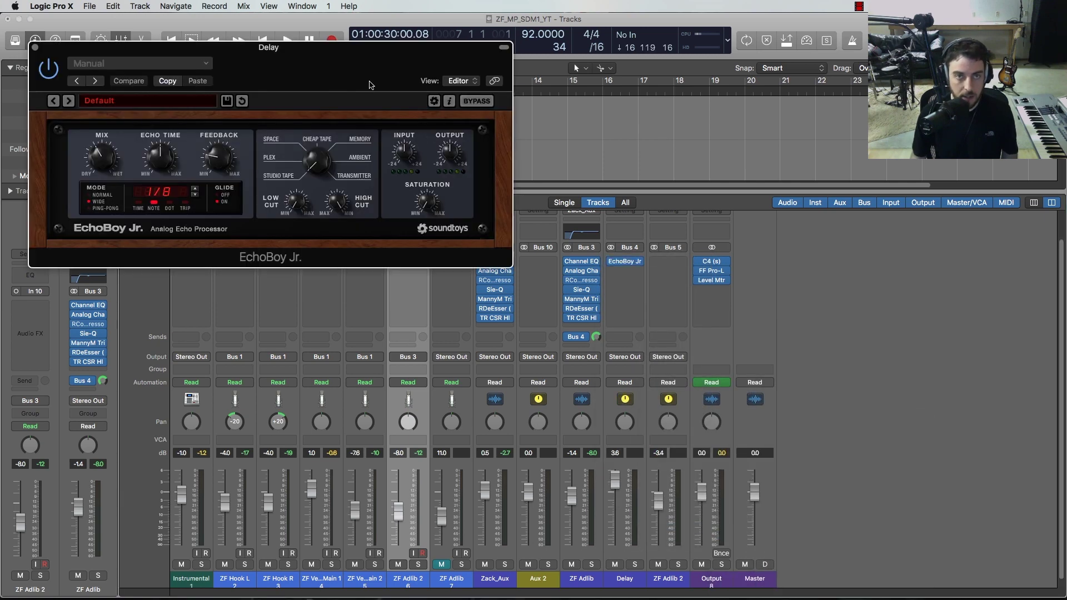
- Set the EchoBoy Jr. echo time to a 1/4 note, hide the mixer and move the plug-in window clear of the track headers
left_click_drag(326, 59, 717, 163)
key("c")
key("c")
key("x")
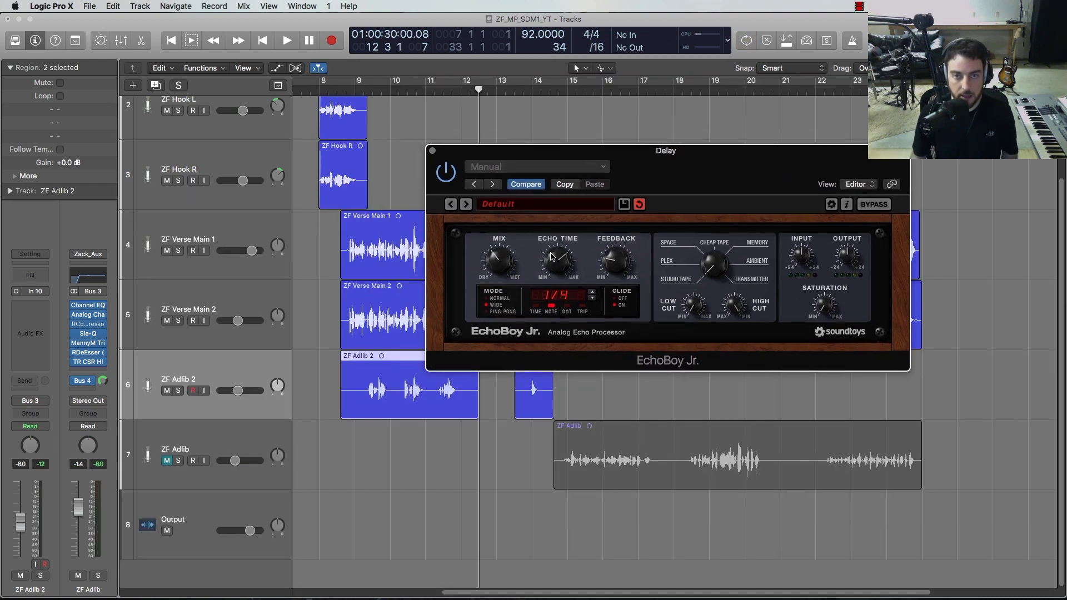
left_click_drag(524, 154, 575, 157)
- Audition ZF Adlib 2 soloed with the delay while adjusting the EchoBoy Jr. mix, then stop and unsolo the track
left_click(178, 390)
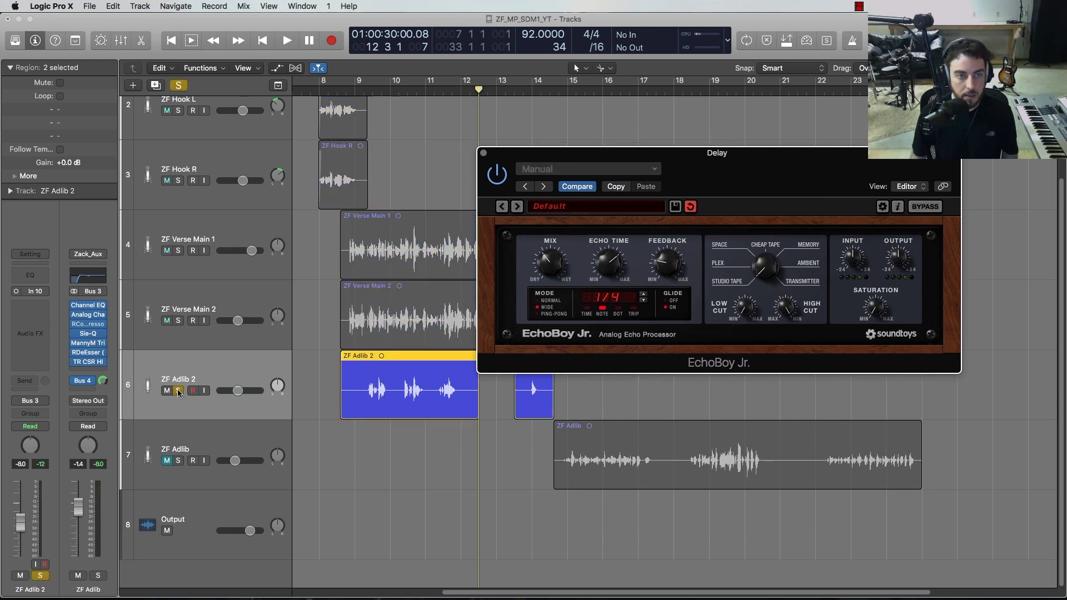
key("shift+space")
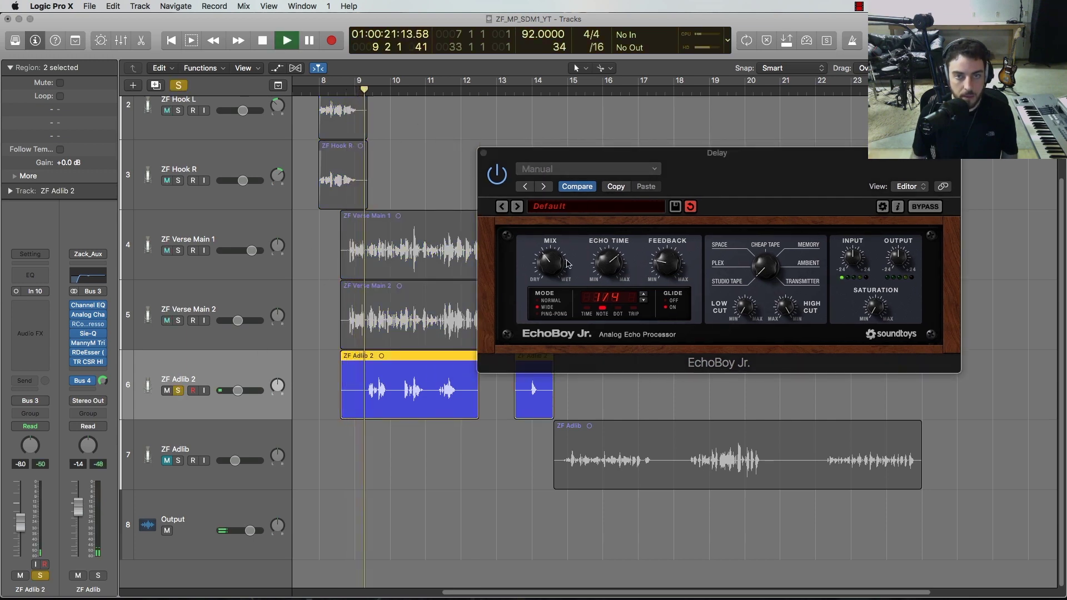
left_click(554, 263)
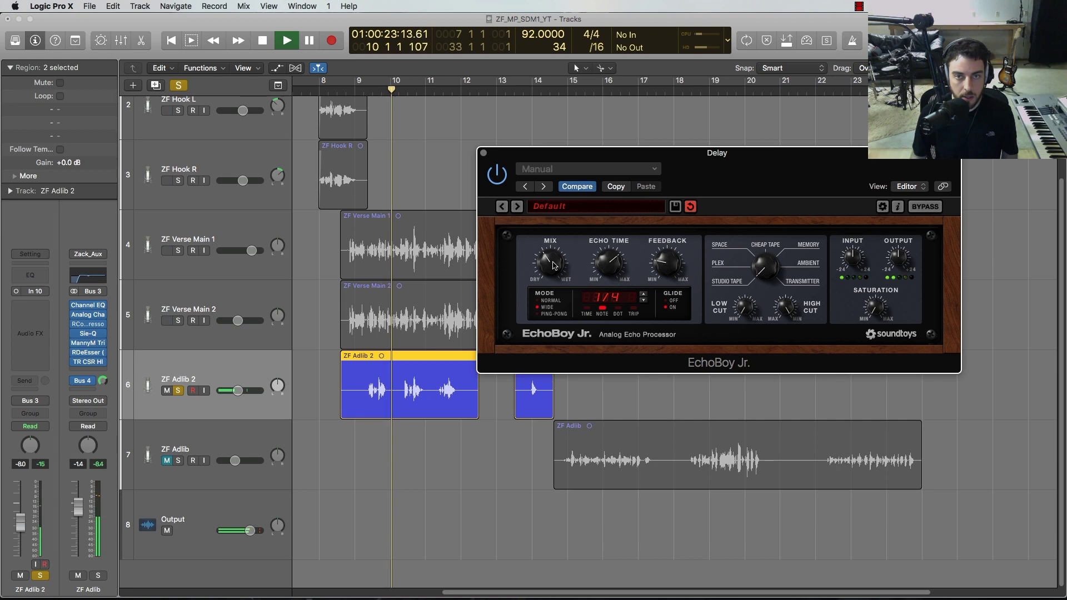
key("space")
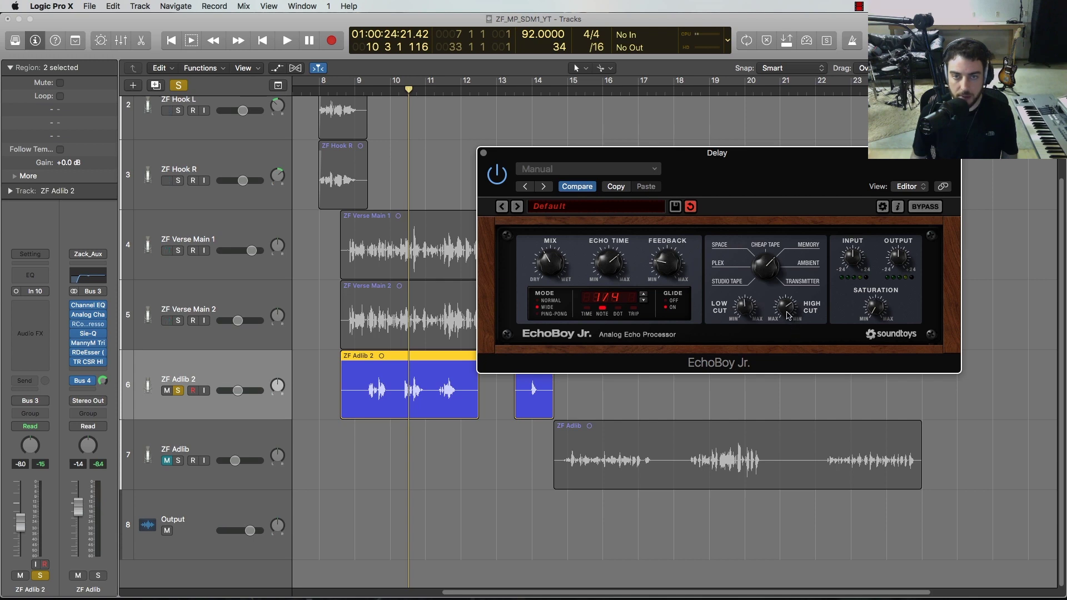
key("space")
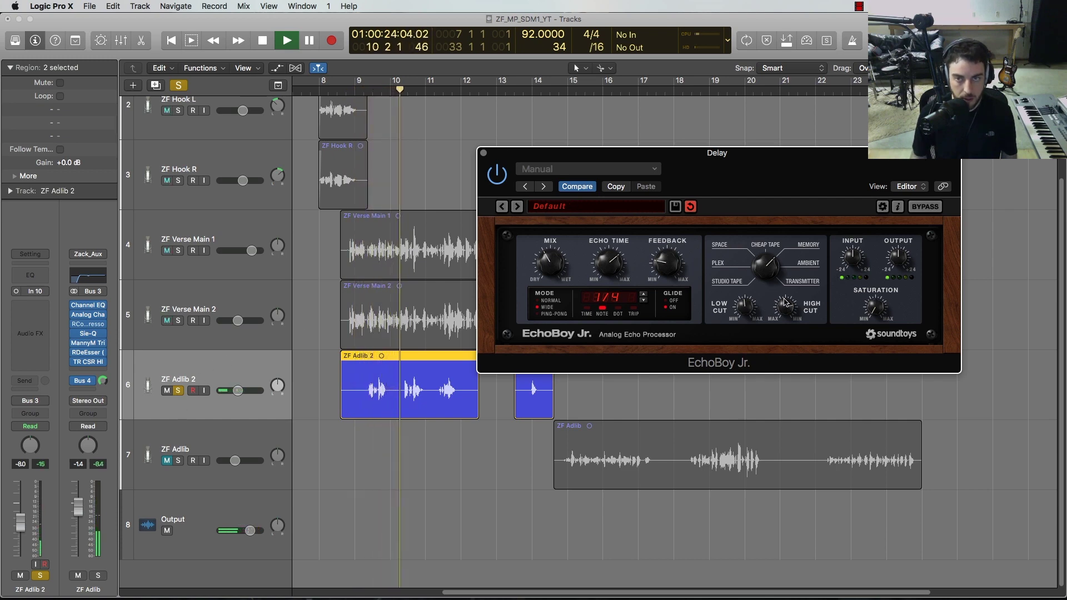
key("space")
left_click(178, 390)
- Adjust the EchoBoy Jr. feedback during full-mix playback, stop and switch the echo mode to Ping-Pong
key("space")
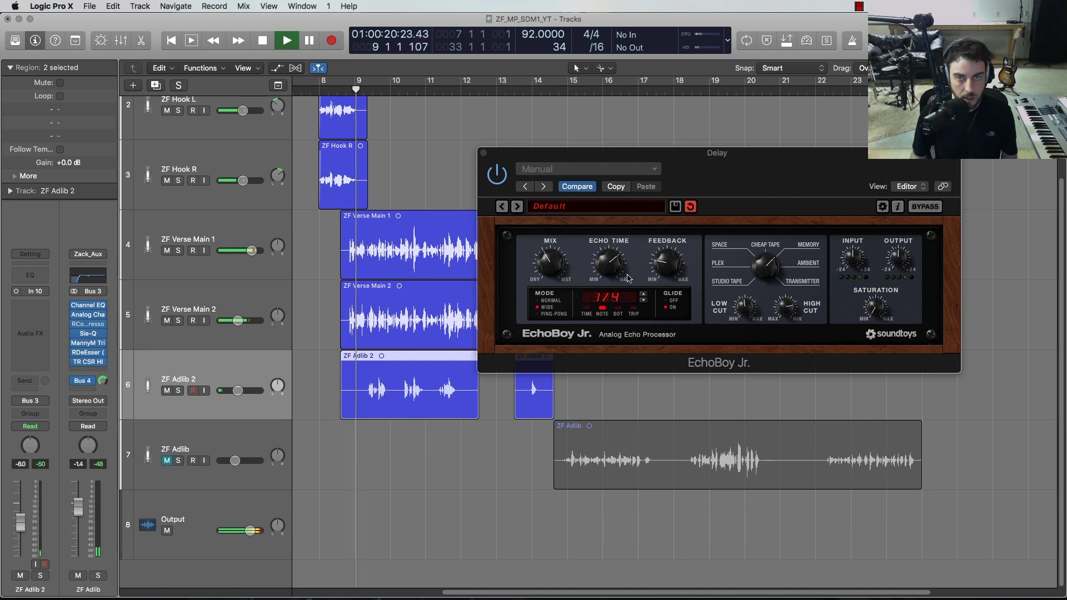
left_click(661, 263)
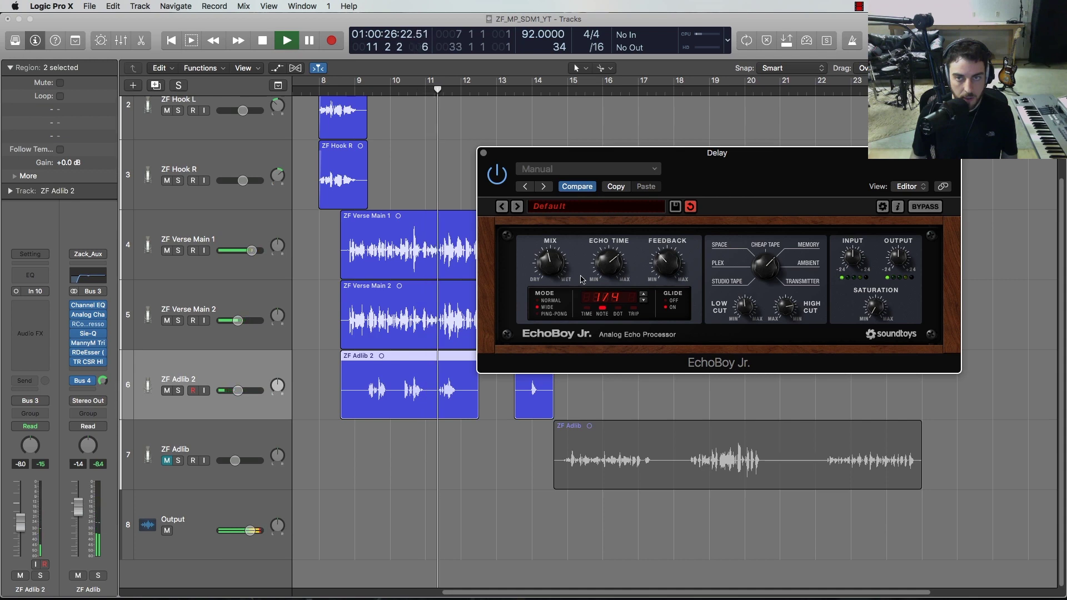
key("space")
left_click(538, 314)
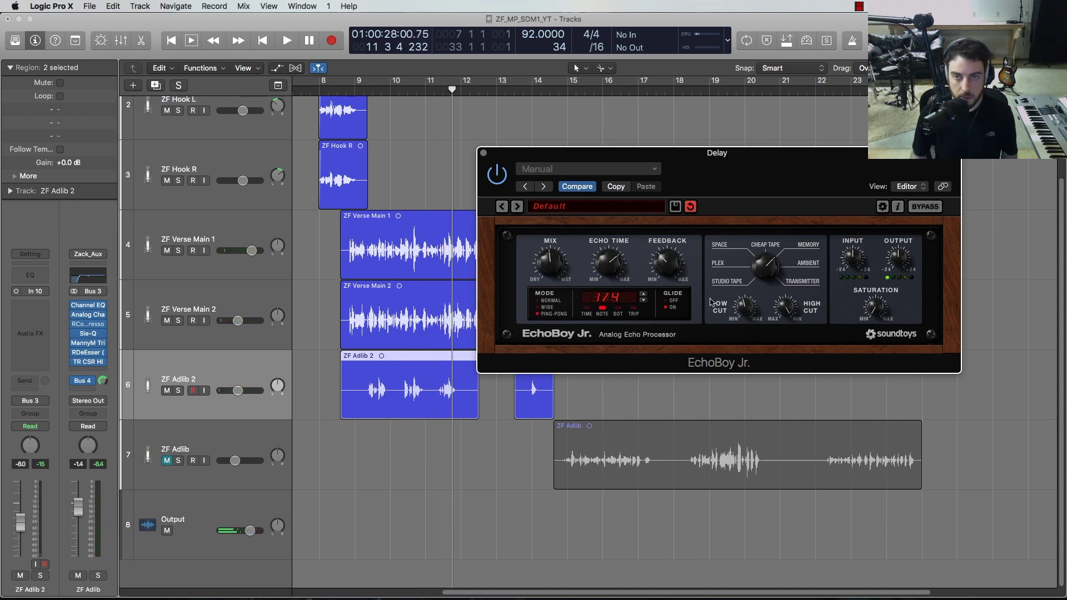
- Adjust the EchoBoy Jr. echo style and lower the ZF Adlib aux to -4.6 during playback, then close the plug-in
key("space")
left_click_drag(760, 278, 756, 269)
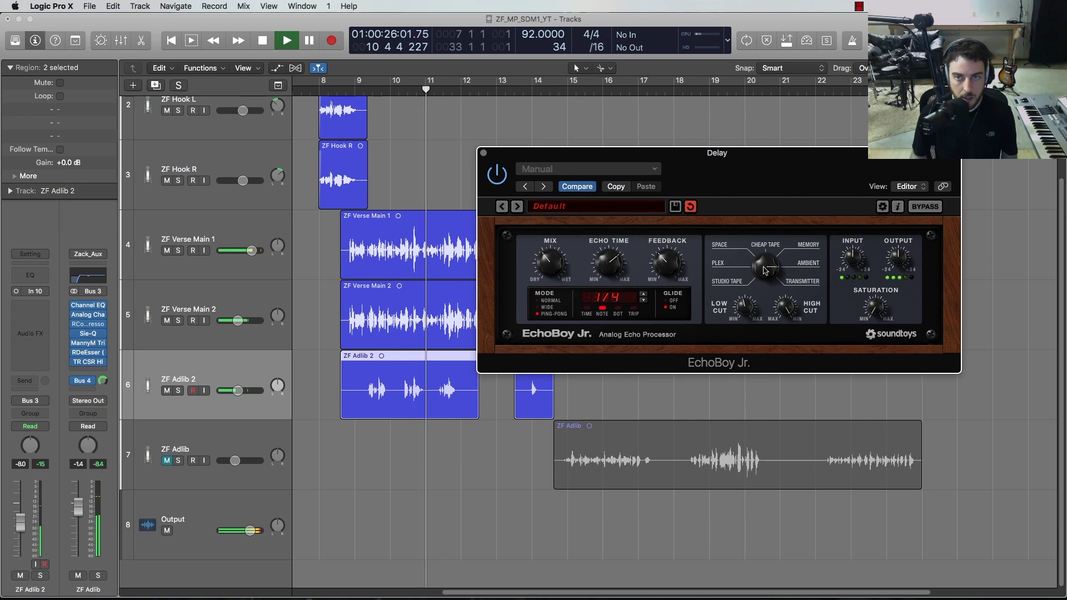
key("space")
key("space")
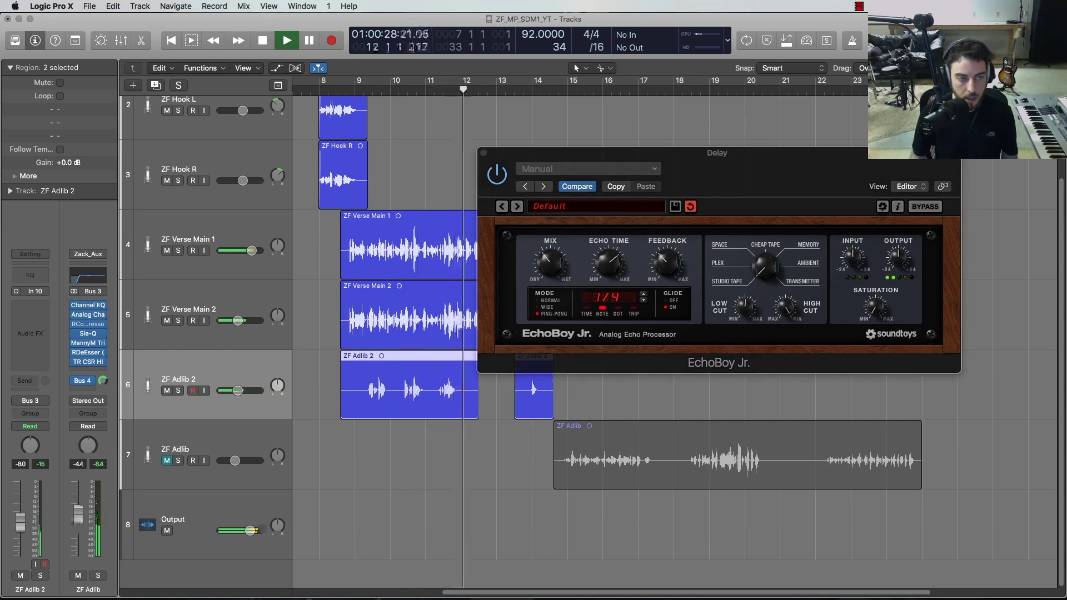
left_click(483, 152)
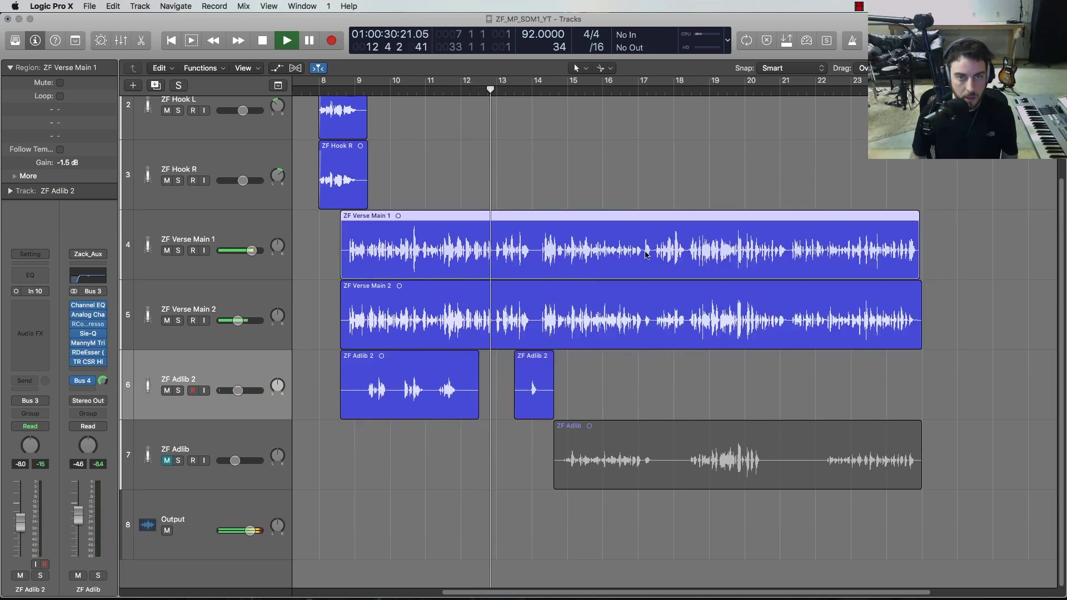
- Check the second ZF Adlib 2 region against the aux's RCompressor, then set the region gain to -3.5 dB and replay it
left_click(609, 384)
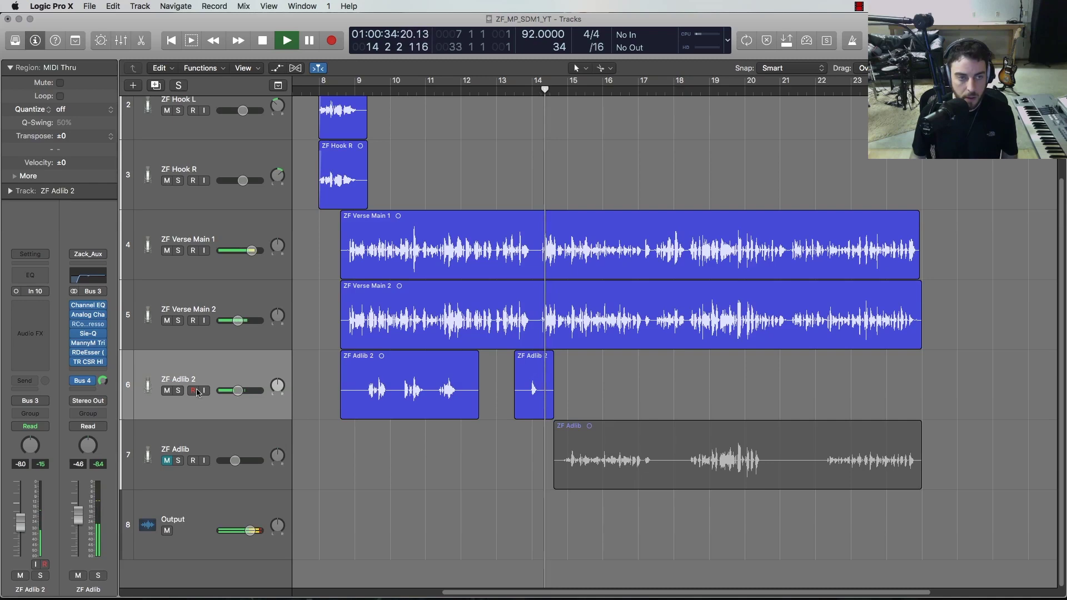
left_click(533, 378)
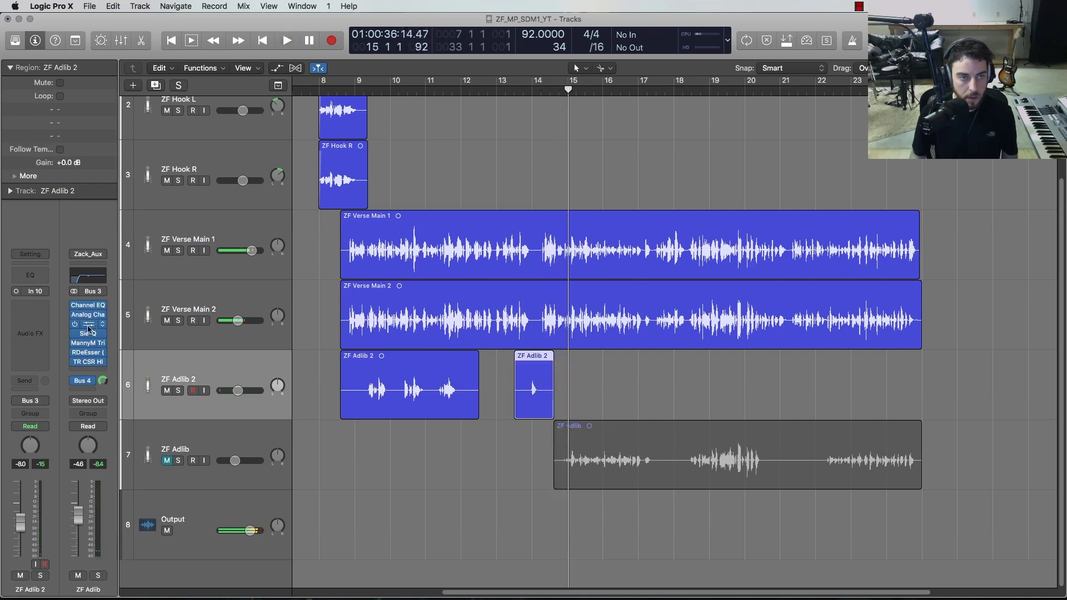
left_click(88, 323)
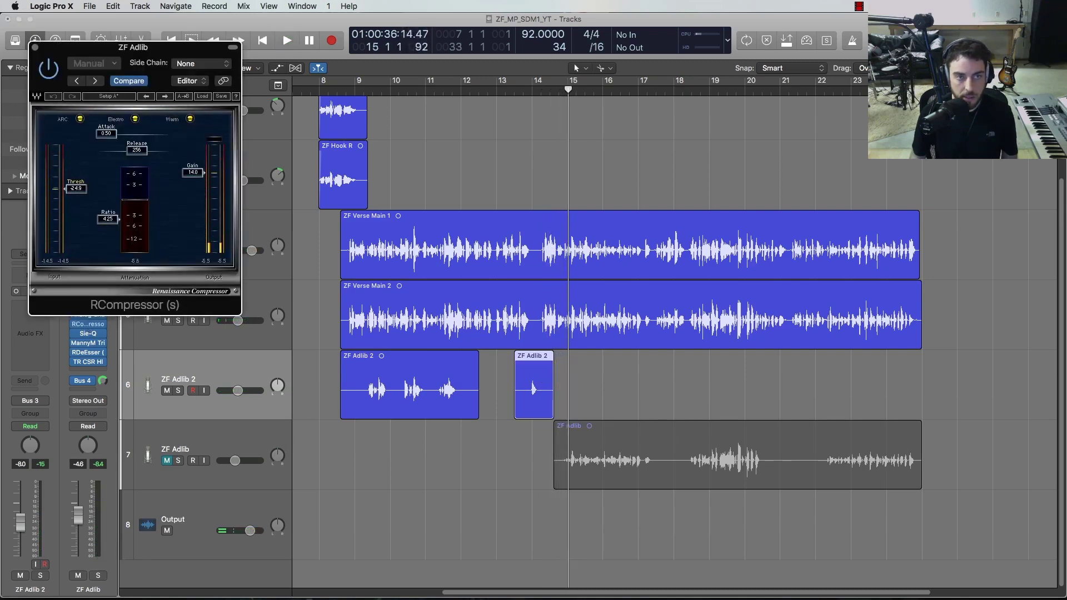
double_click(492, 90)
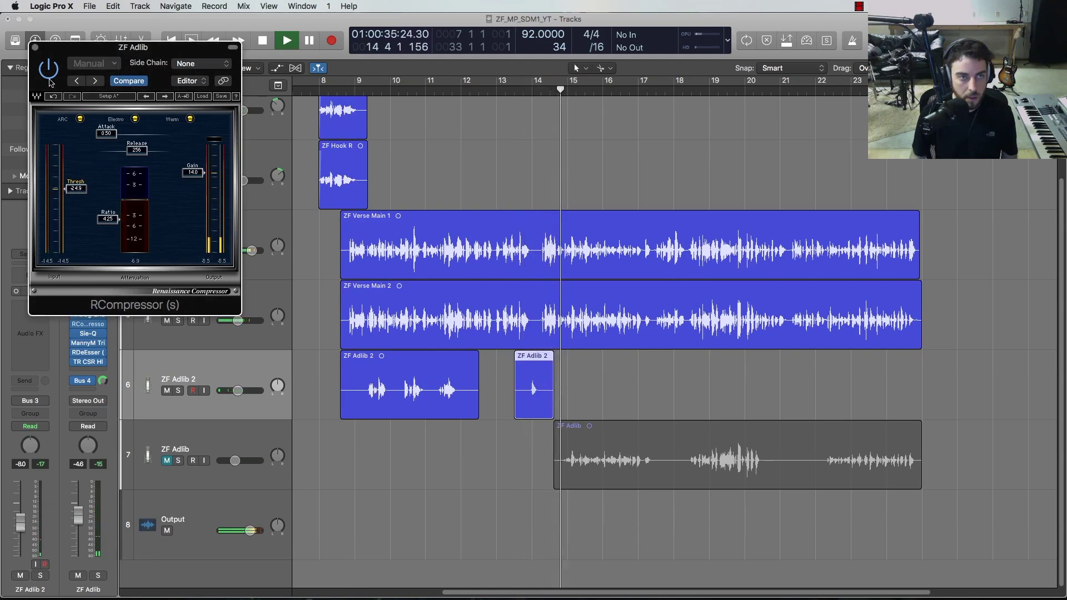
left_click(34, 48)
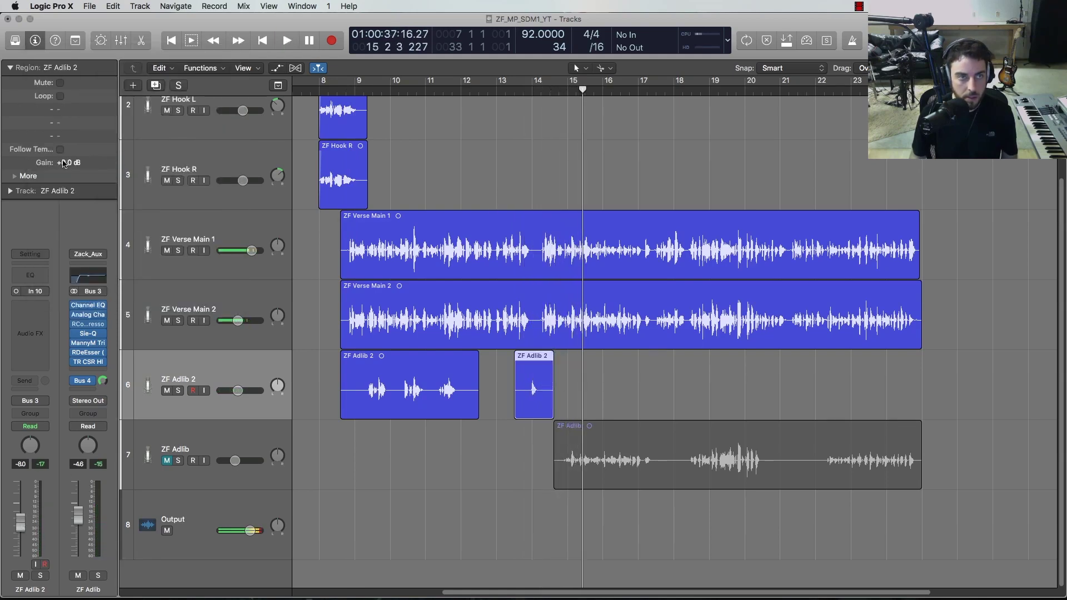
double_click(517, 91)
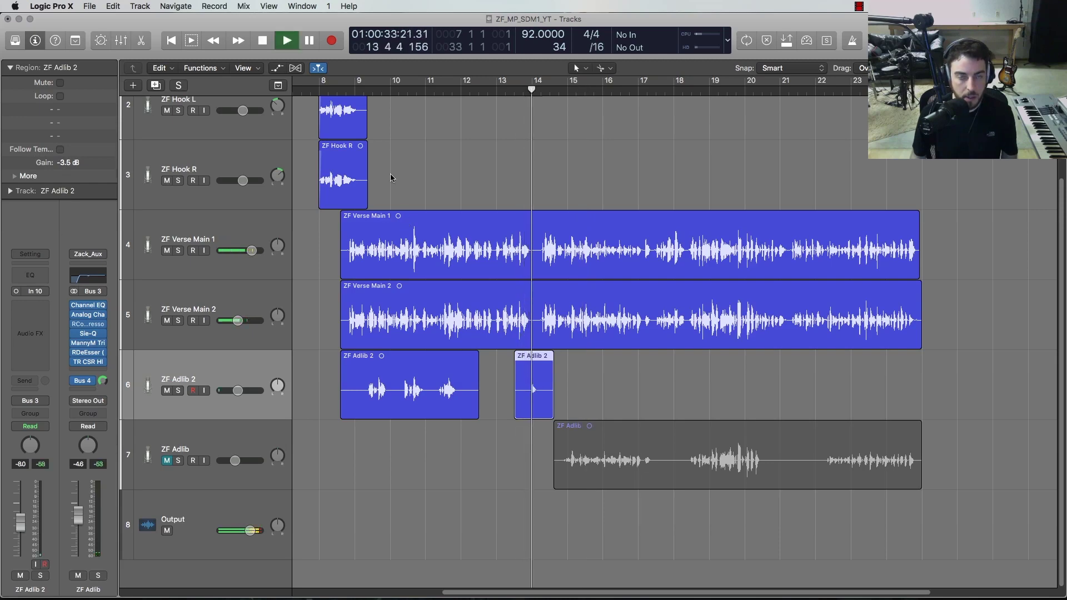
- Play the verse from about bar 9, lower the ZF Adlib aux volume to -8.0 and stop playback
left_click(353, 91)
left_click(609, 365)
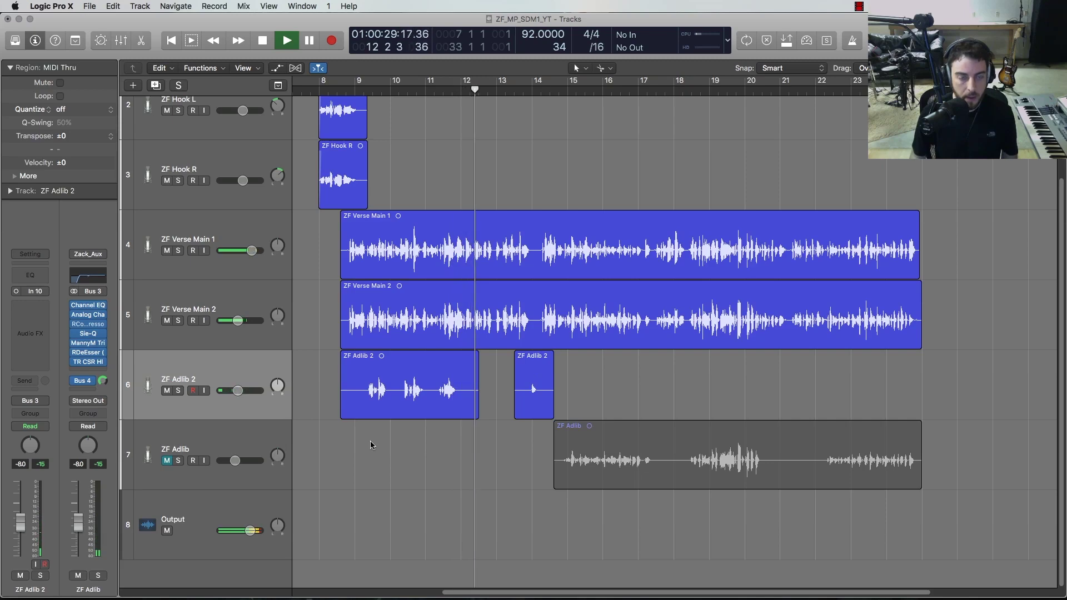
key("space")
- Unmute the ZF Adlib track and audition it soloed during playback, then stop and unsolo it
left_click(178, 447)
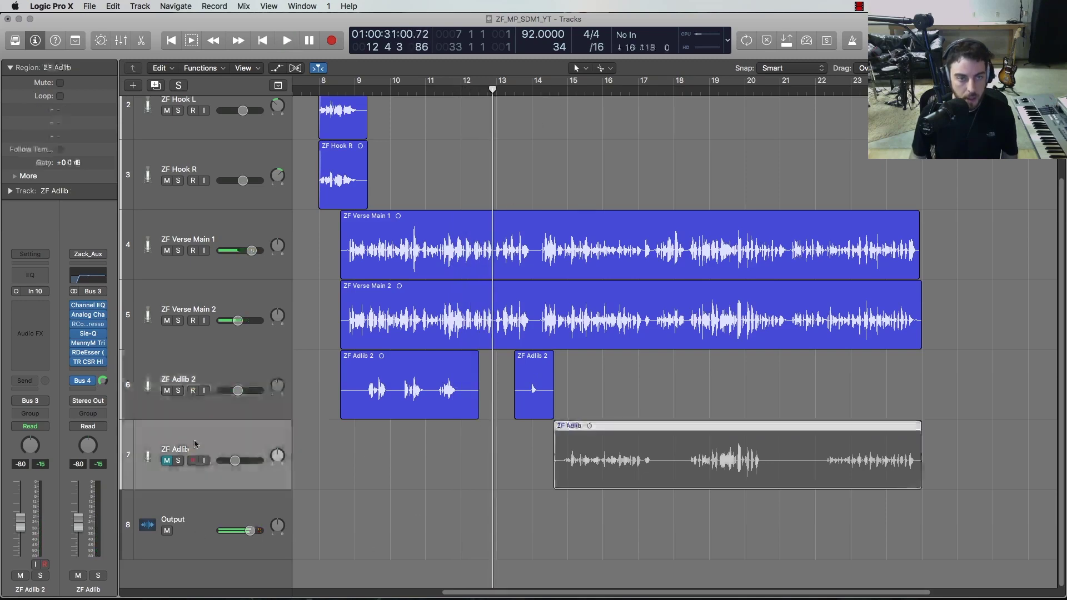
left_click(166, 460)
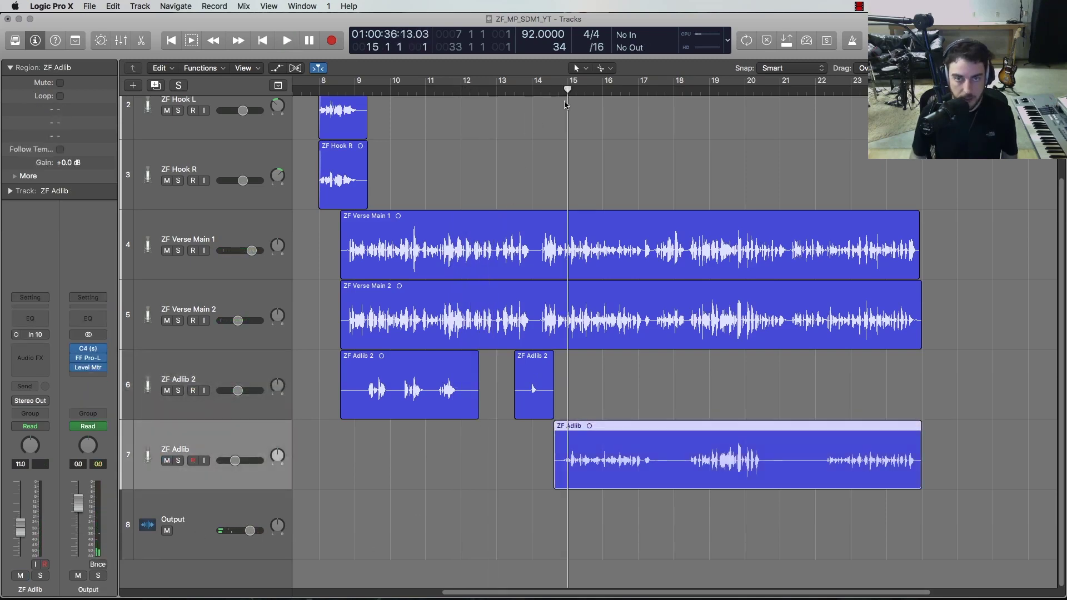
key("space")
left_click(178, 461)
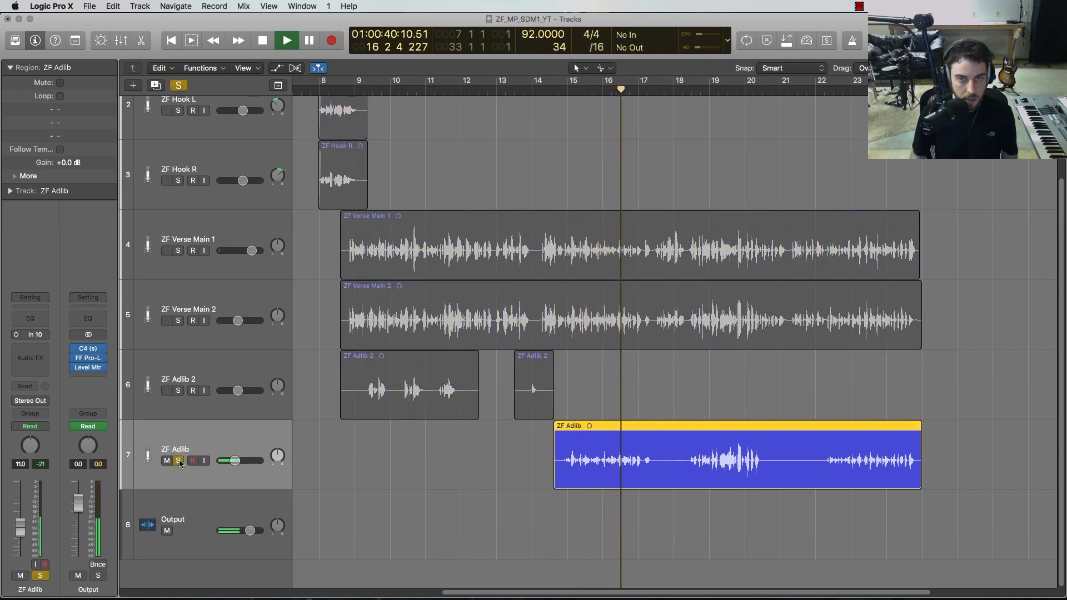
key("space")
left_click(177, 461)
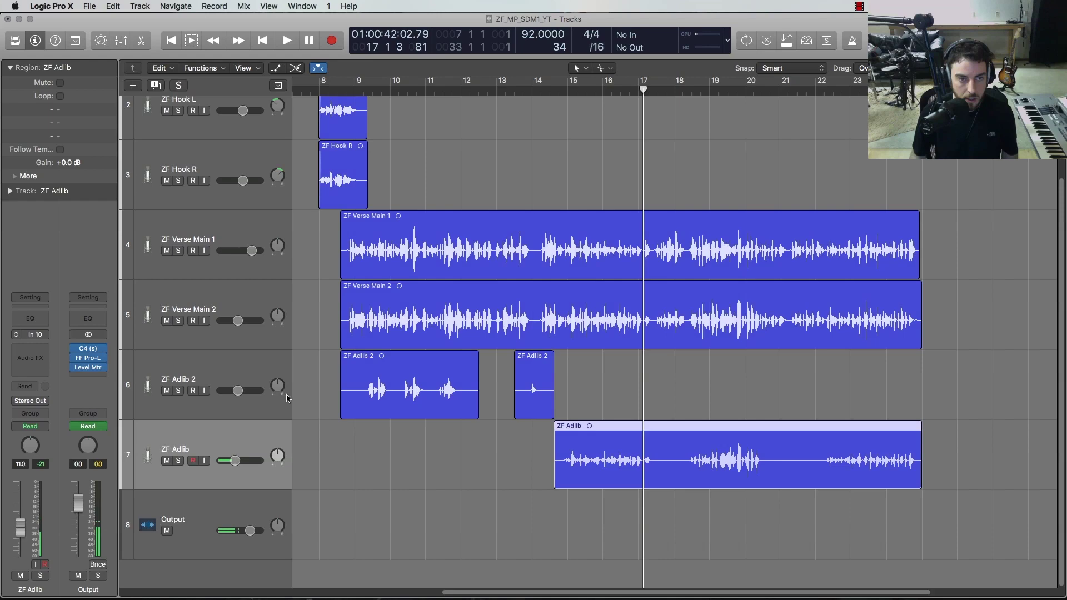
- Show and enlarge the mixer, then route the ZF Adlib track's output to Bus 5
key("x")
left_click_drag(664, 191, 637, 185)
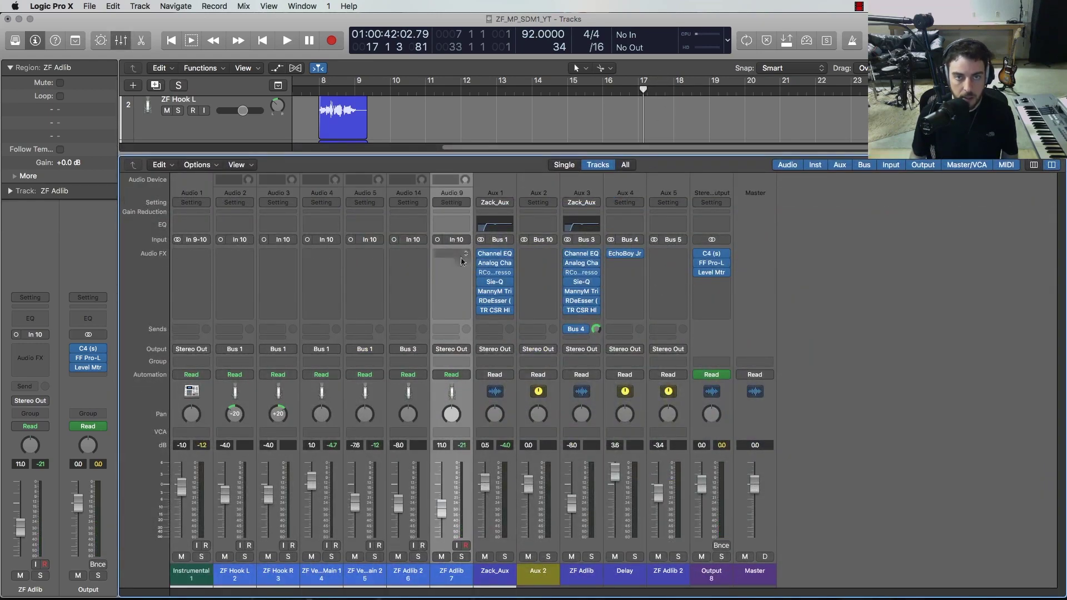
left_click(462, 349)
mouse_move(466, 389)
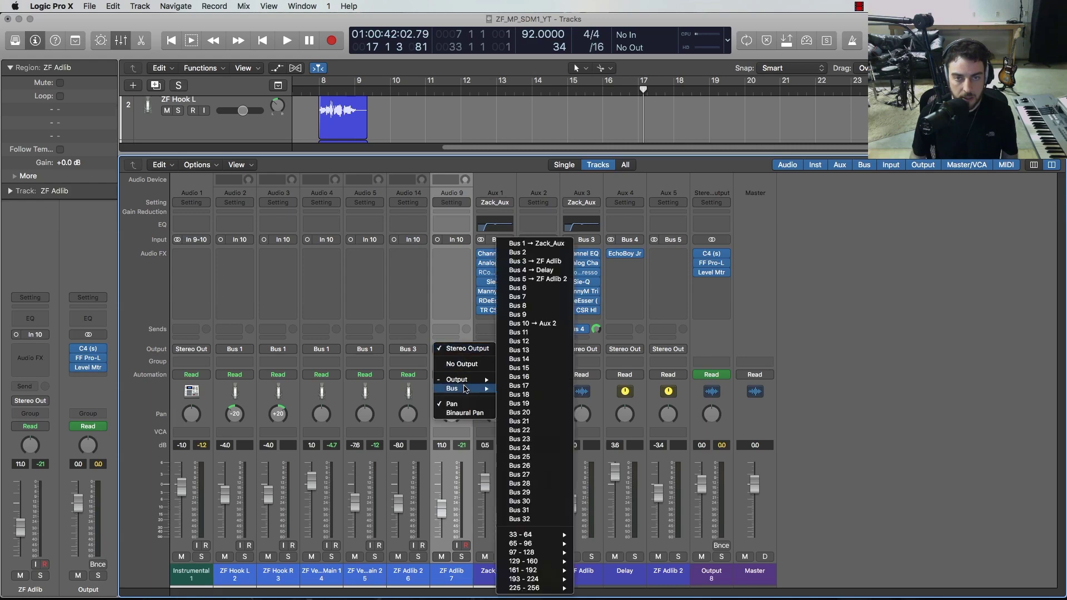
left_click(565, 280)
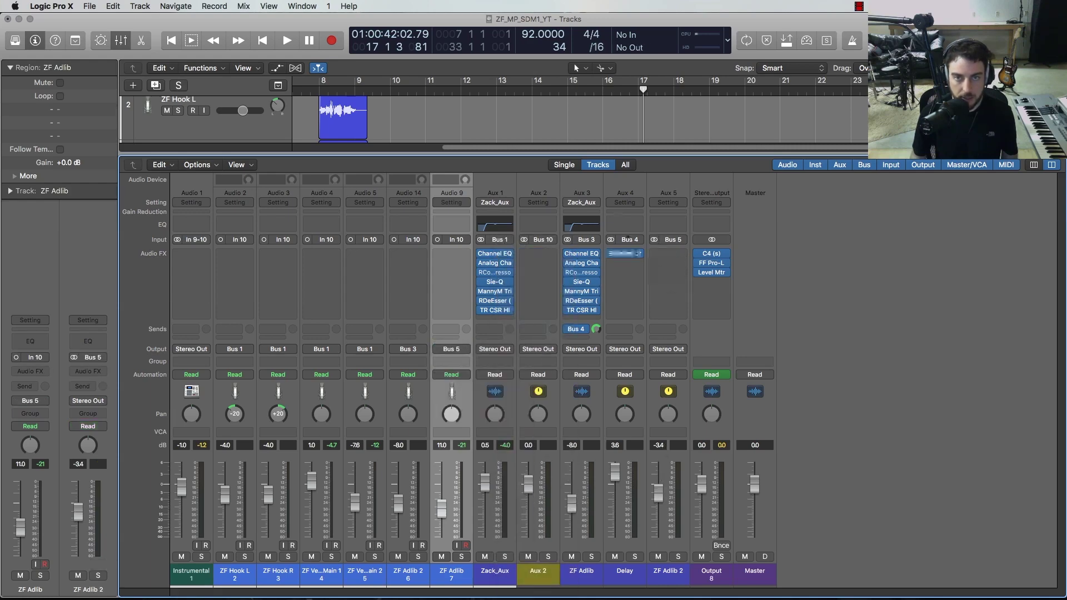
- Copy the Zack_Aux channel strip setting and paste it onto the ZF Adlib 2 aux
left_click(495, 203)
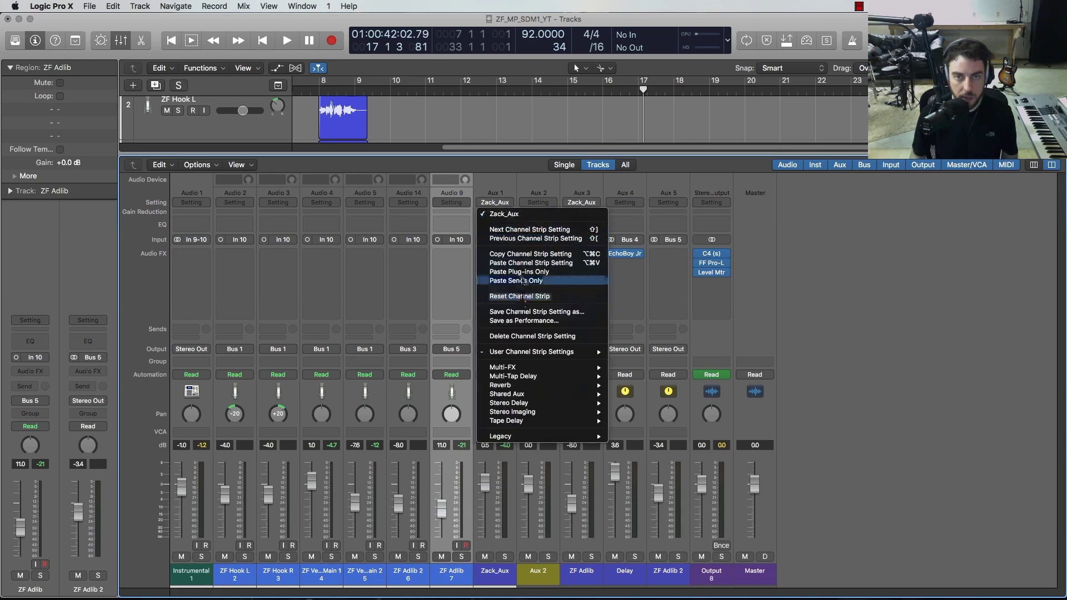
left_click(552, 254)
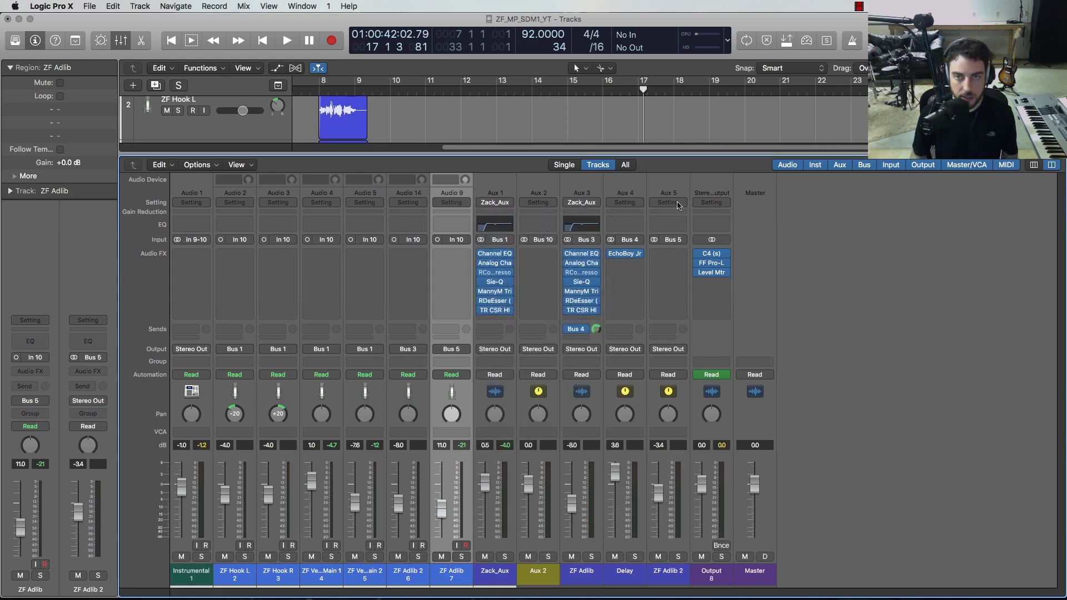
left_click(669, 202)
left_click(684, 257)
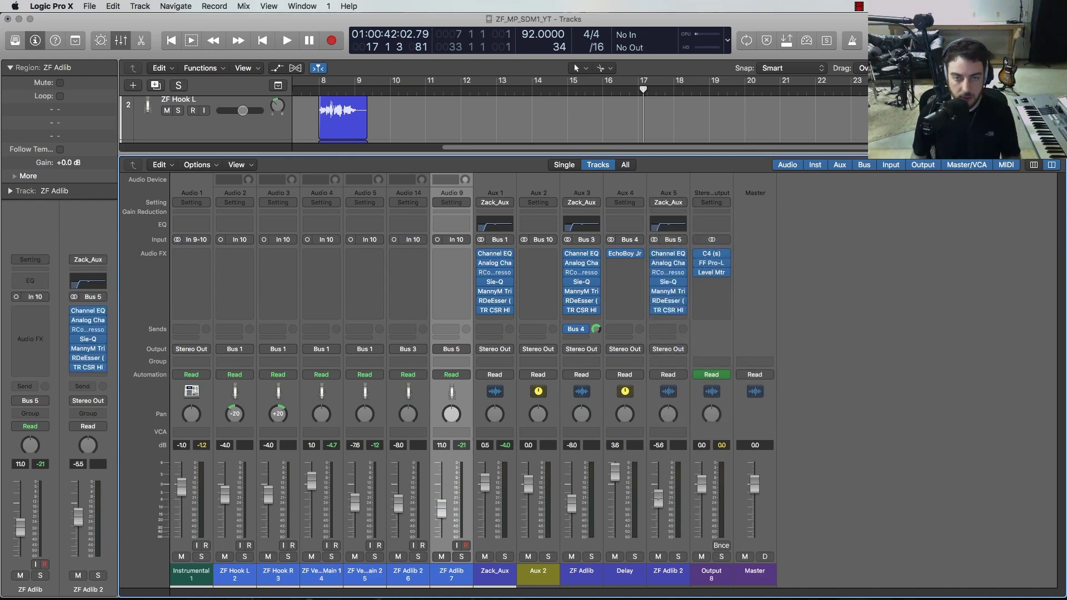
- Lower the ZF Adlib 2 aux volume to -10.4 dB and move the playhead to bar 15
key("x")
key("x")
key("x")
key("x")
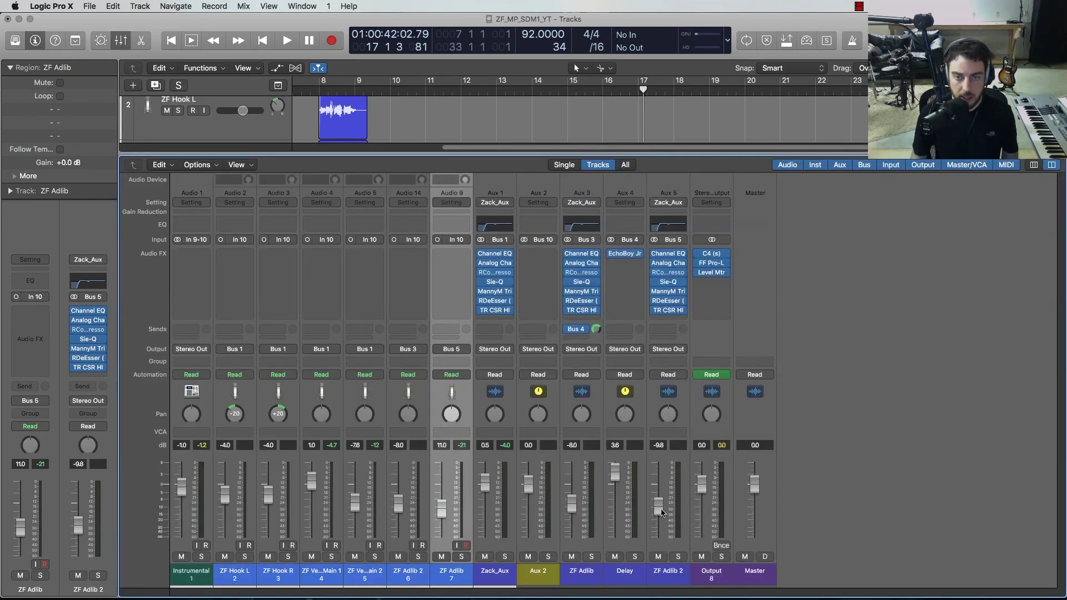
key("x")
key("x")
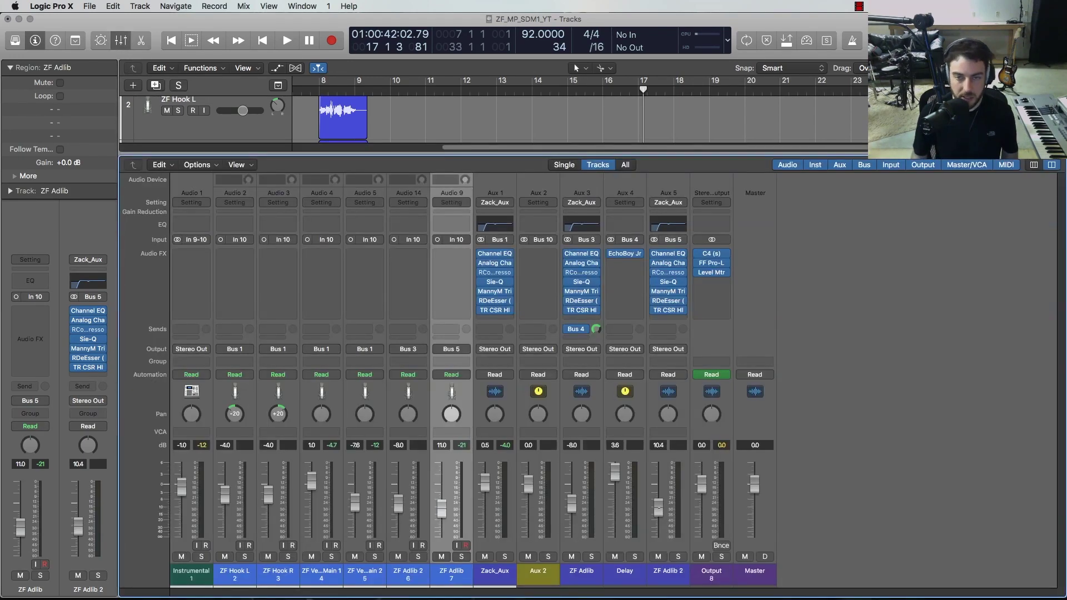
key("x")
left_click(561, 91)
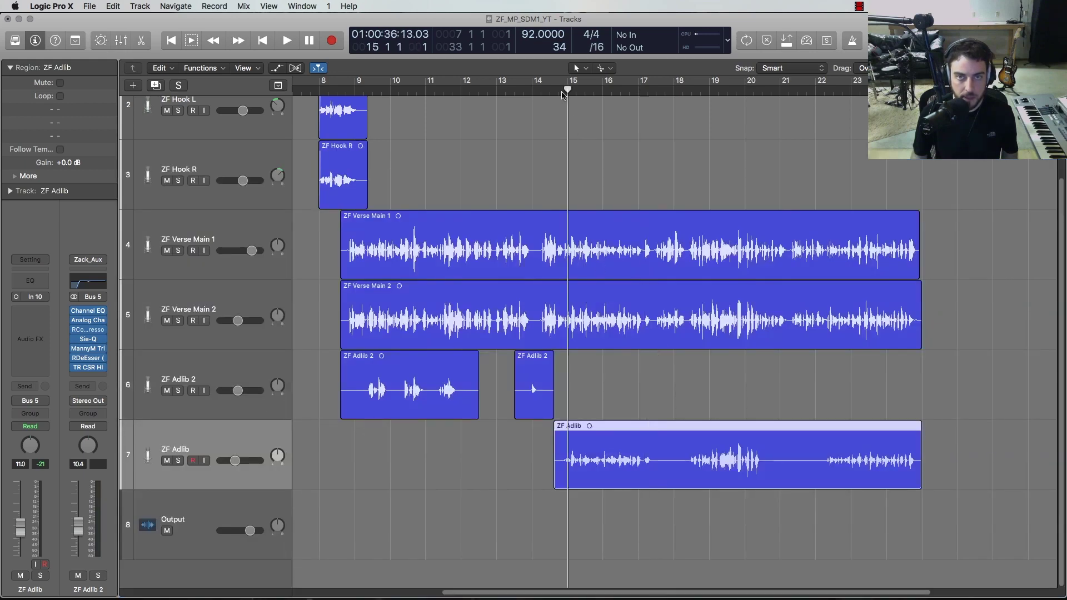
- Replace the TR CSR HI plug-in on the ZF Adlib 2 aux with Mathew Lane's DrMS v4
key("x")
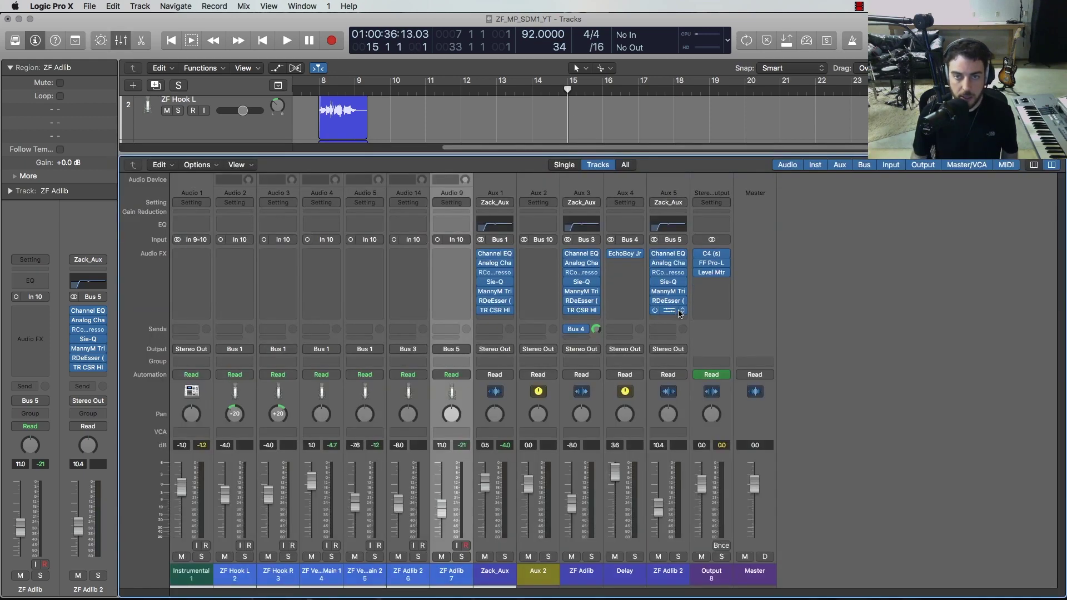
left_click(677, 311)
left_click(684, 310)
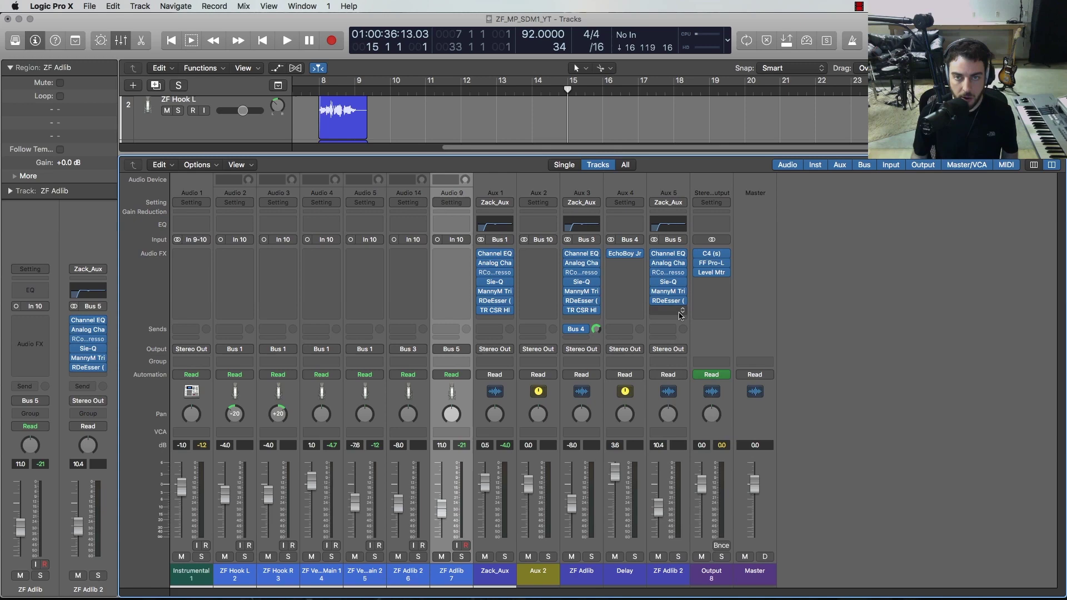
left_click(681, 312)
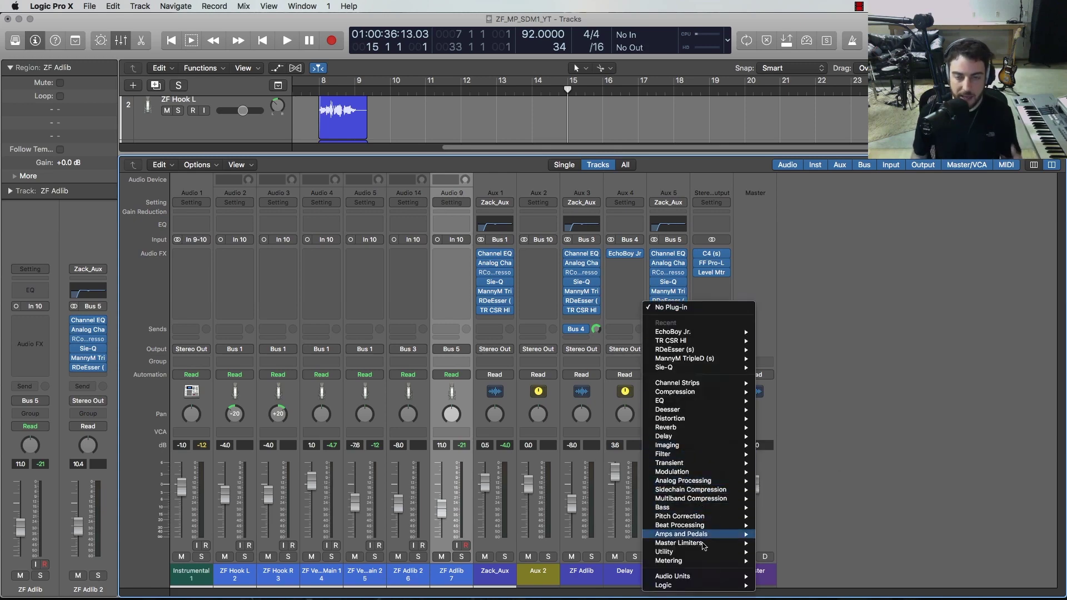
mouse_move(717, 578)
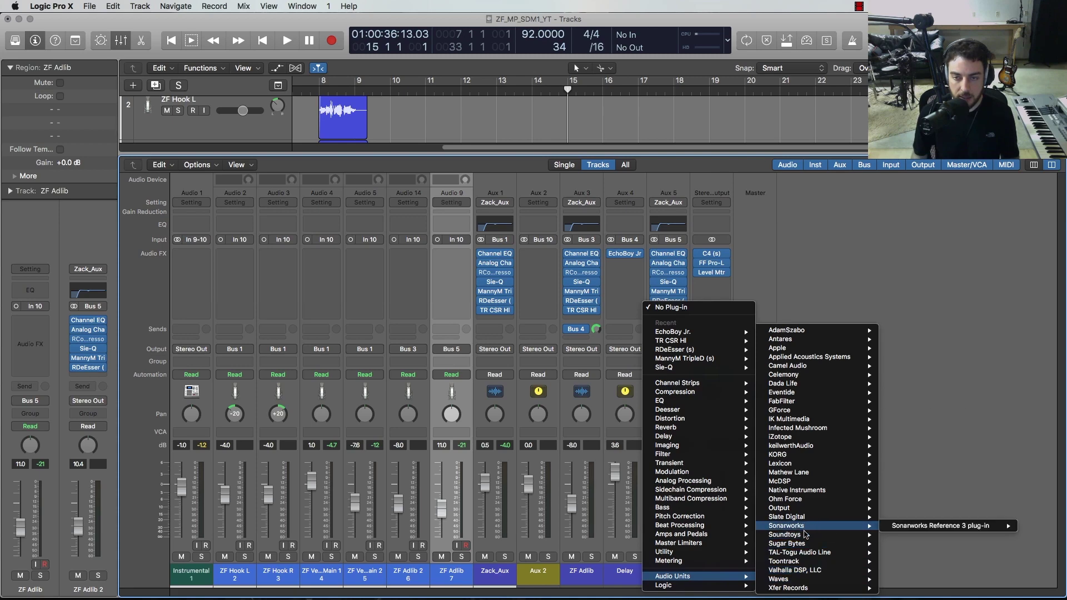
mouse_move(805, 527)
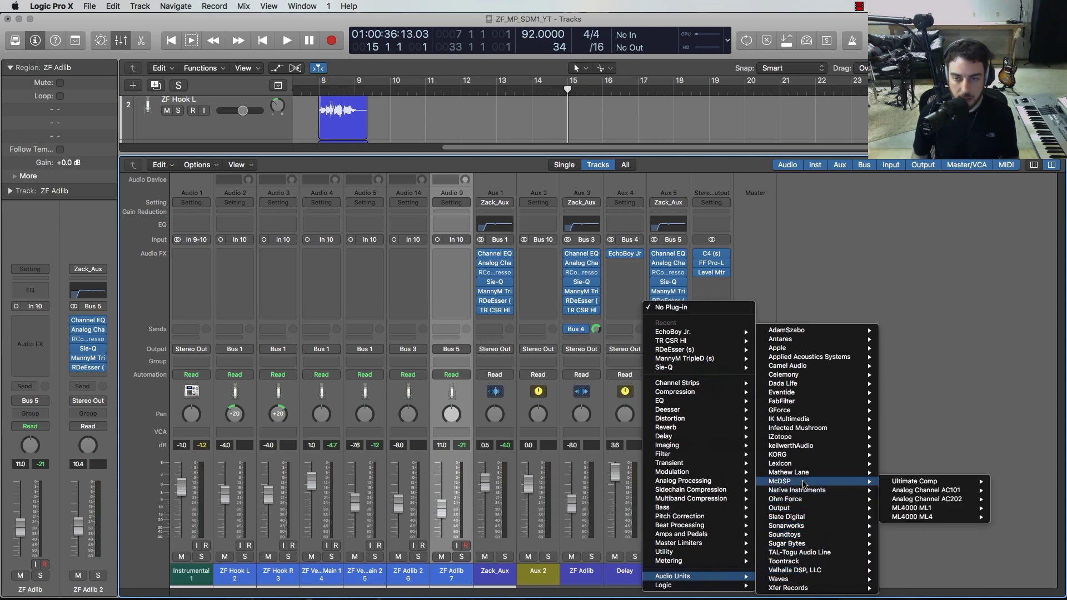
mouse_move(806, 475)
left_click(976, 475)
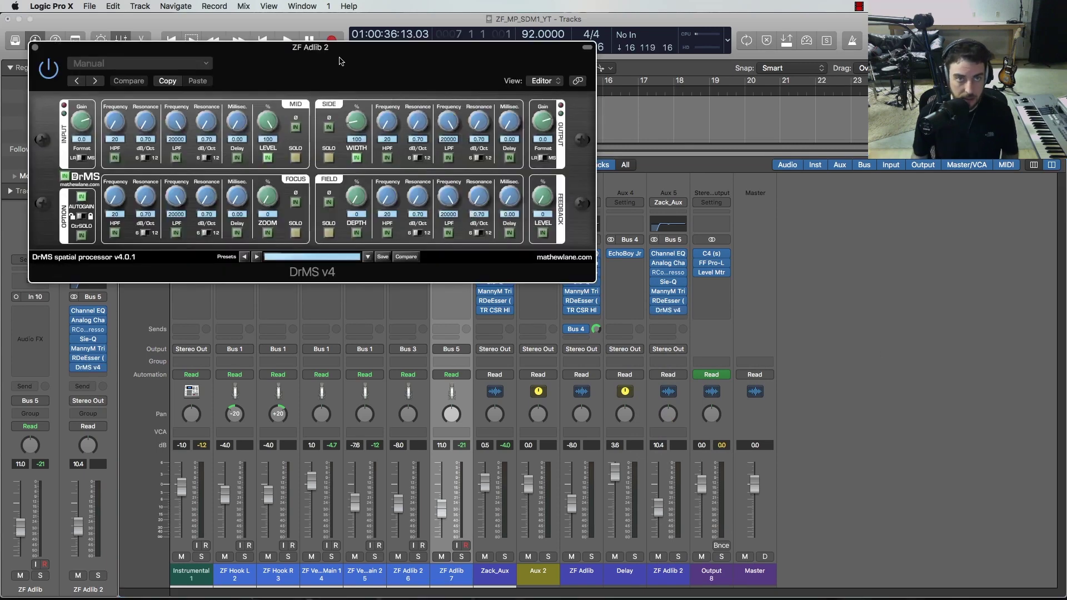
- Load the 023 Mono to Stereo preset in DrMS and raise its focus zoom to about 122 while playing from bar 15
left_click_drag(341, 61, 548, 145)
left_click(528, 343)
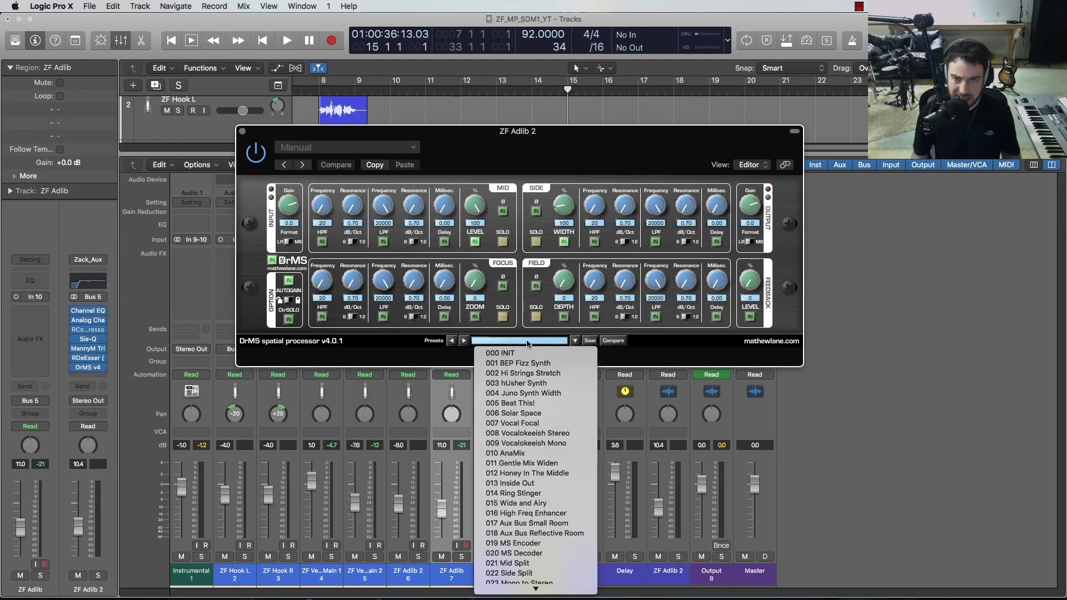
left_click(457, 230)
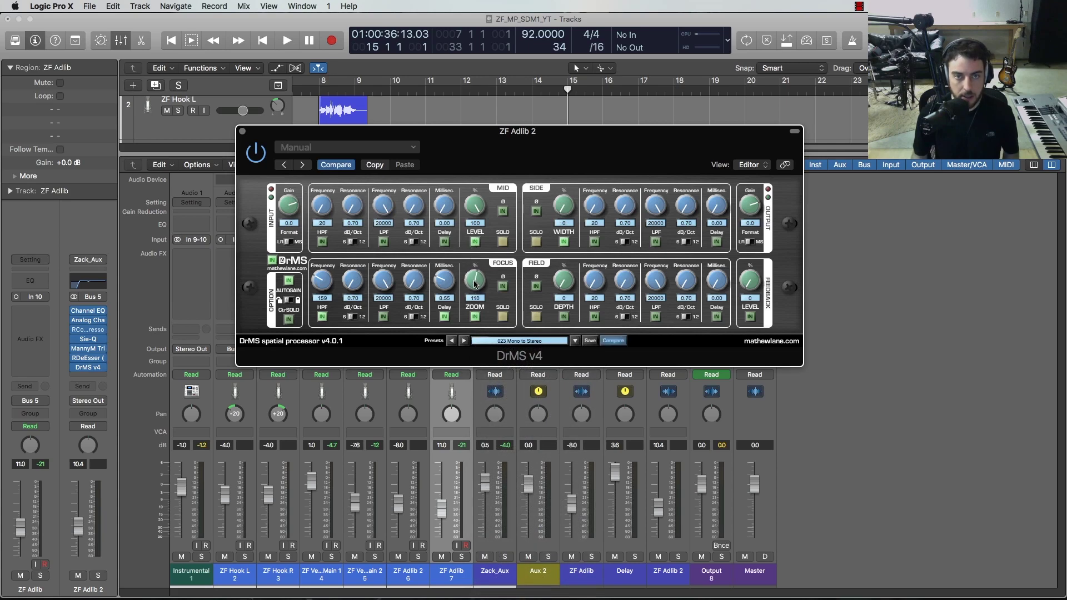
key("space")
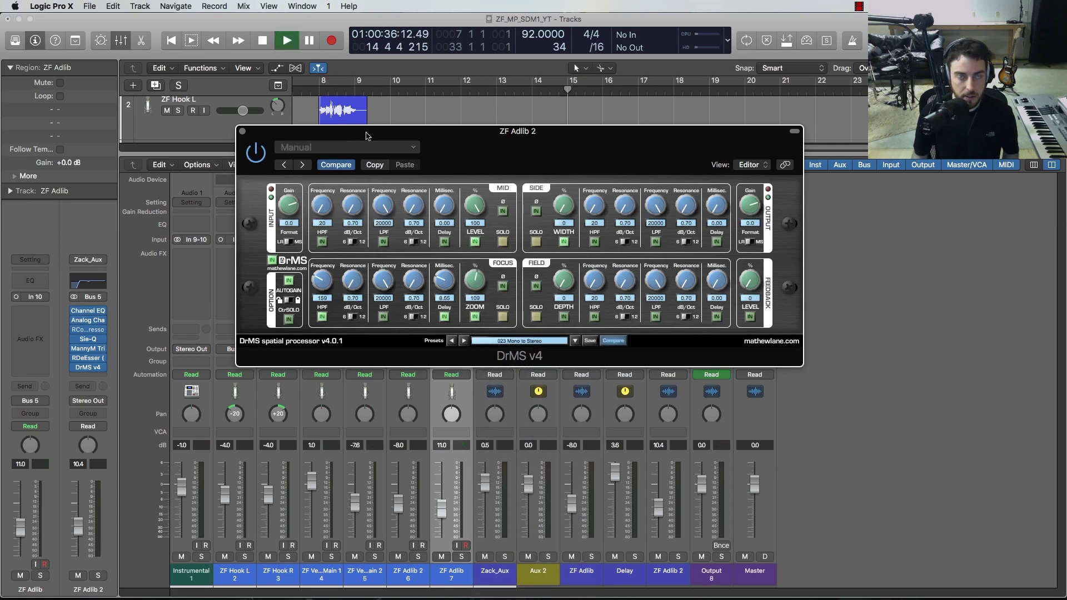
key("x")
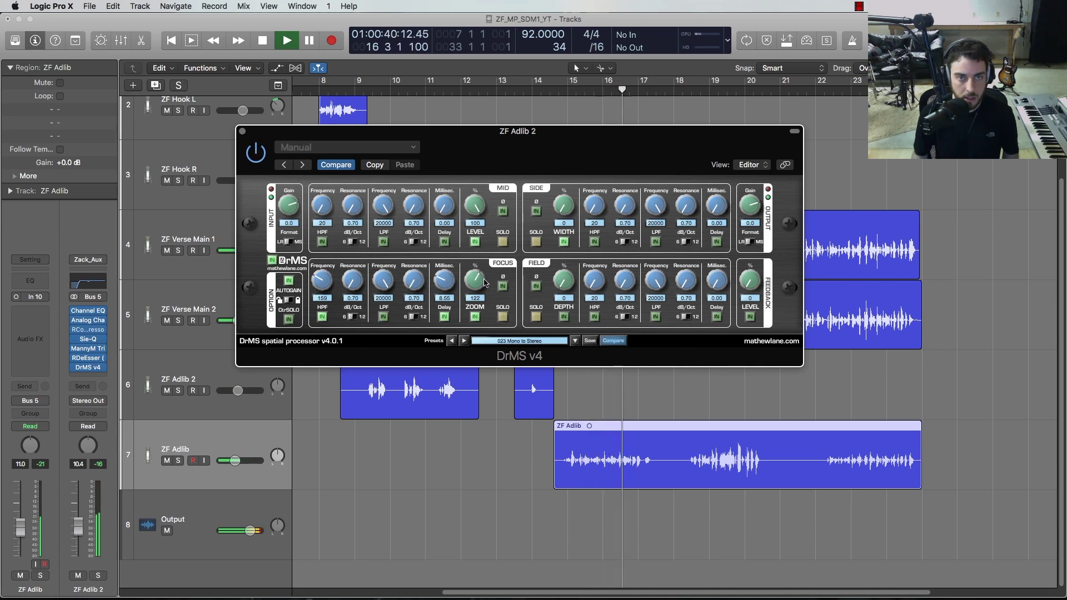
key("space")
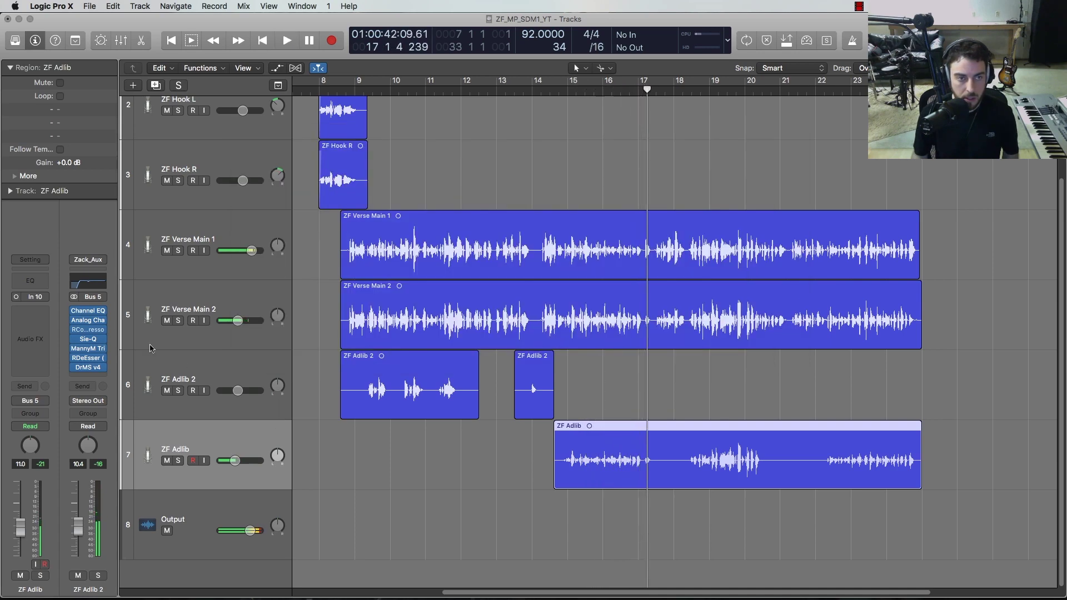
- Play the ZF Adlib track soloed, raise the ZF Adlib 2 aux volume to -7.6 dB, and unsolo the track
left_click(176, 461)
key("space")
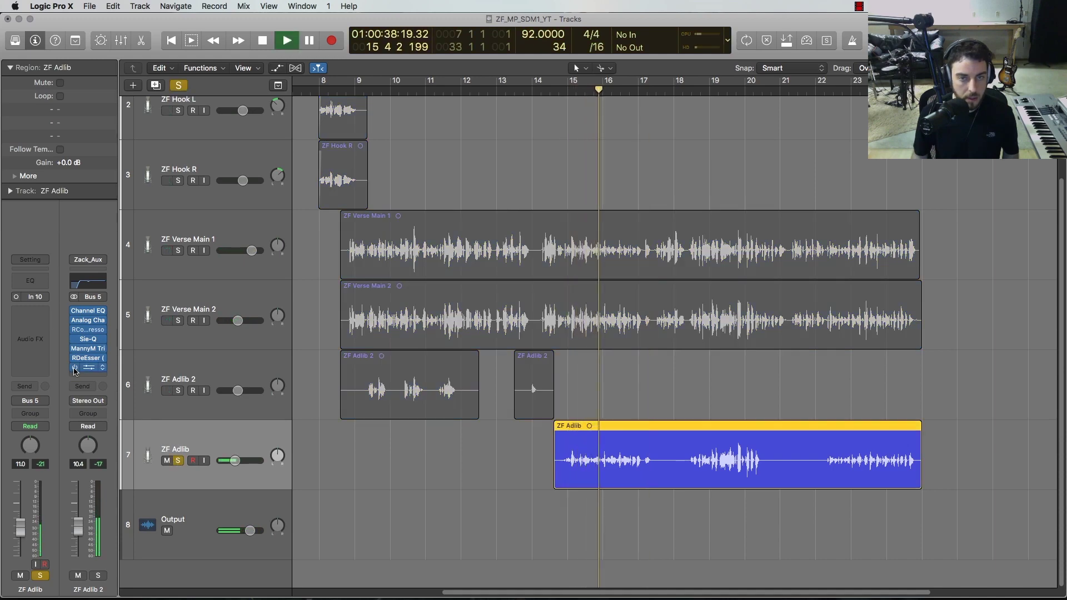
key("x")
key("space")
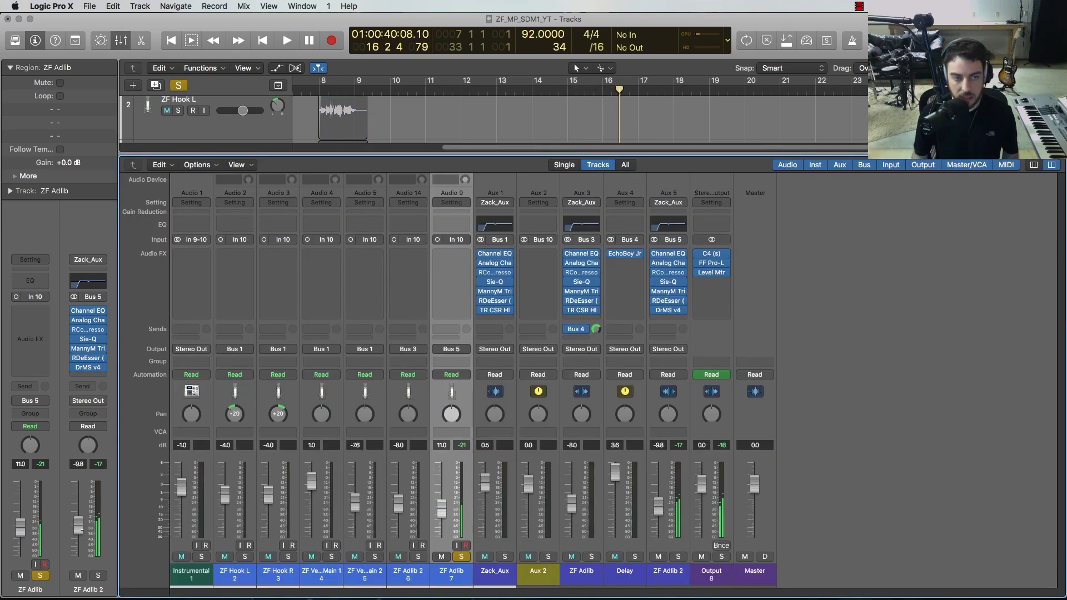
key("space")
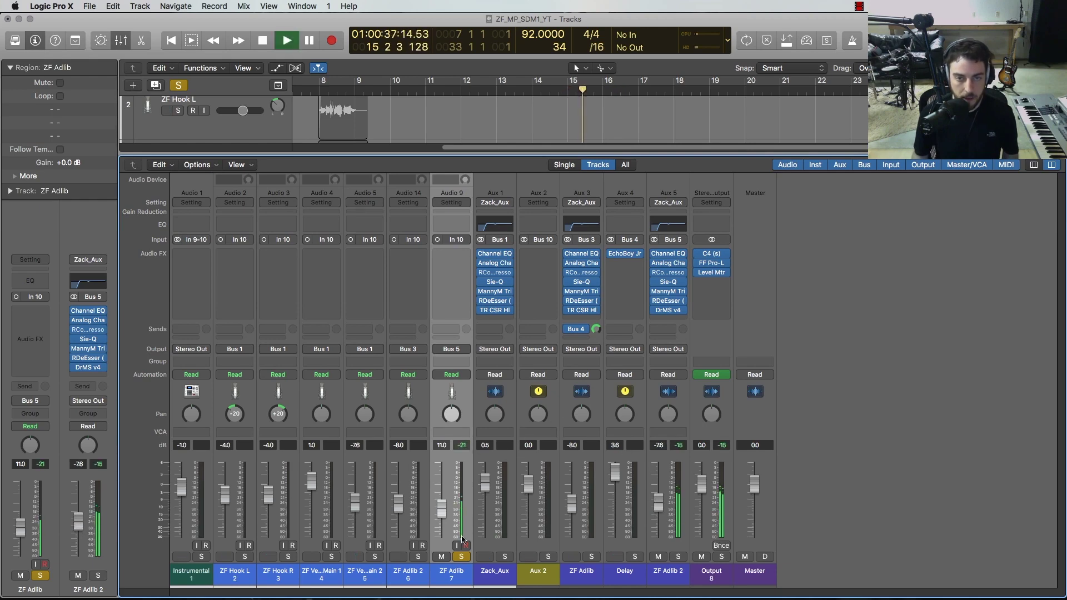
key("s")
key("x")
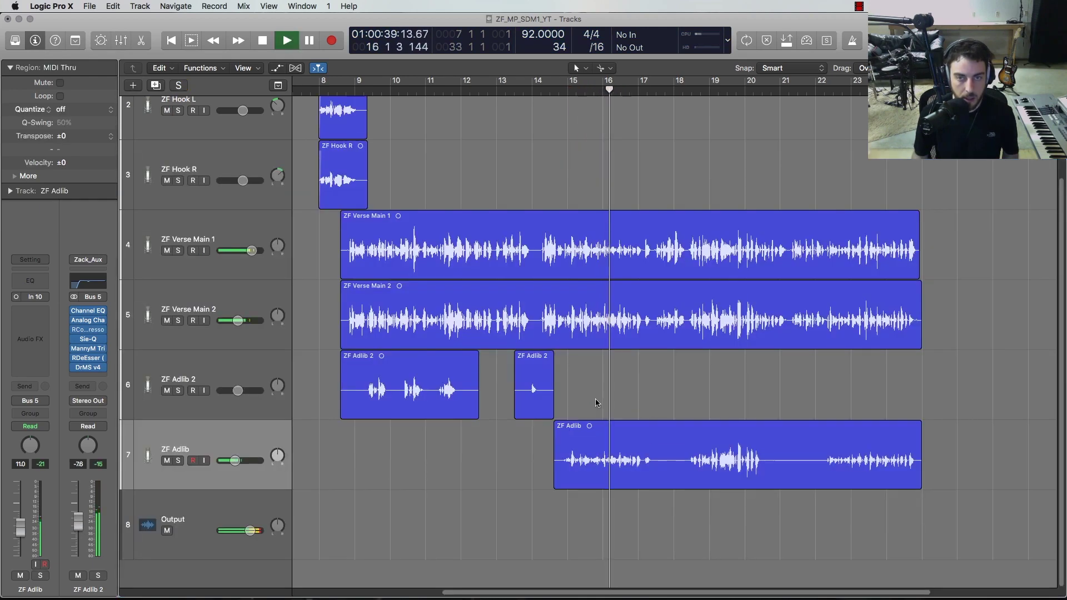
- Fit the whole arrangement in view, turn on cycle mode and replay the mix from the cycle start at bar 7
scroll(584, 388, "up", 3)
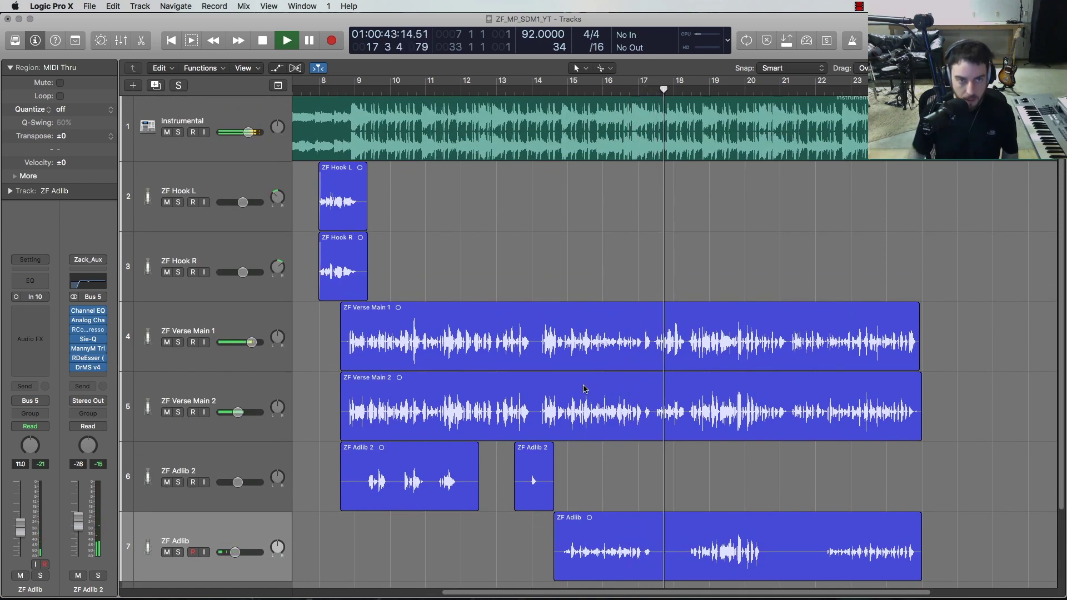
scroll(585, 389, "down", 3)
key("z")
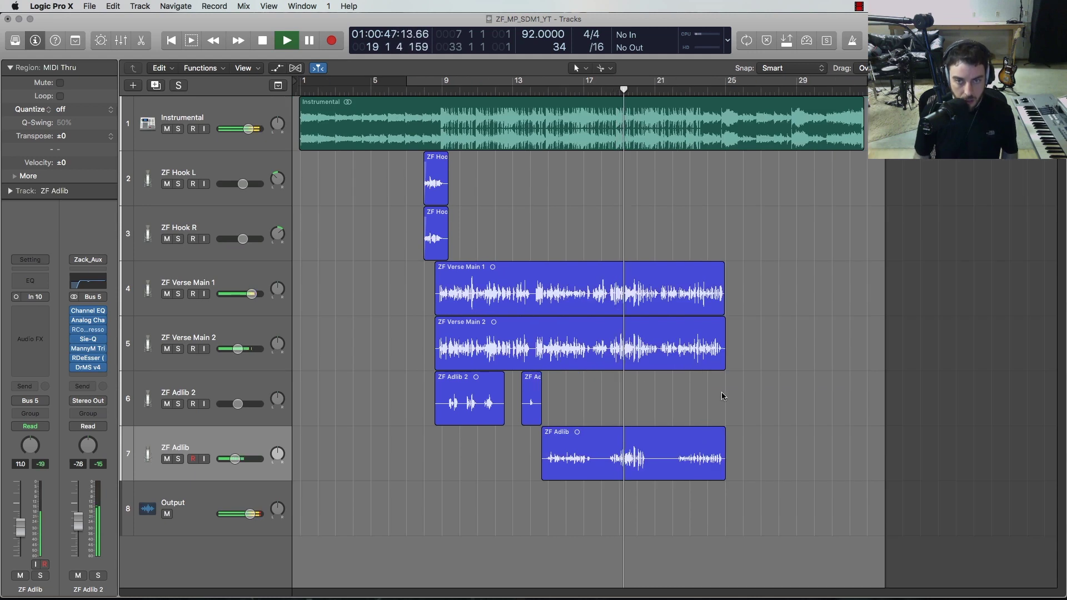
key("c")
key("space")
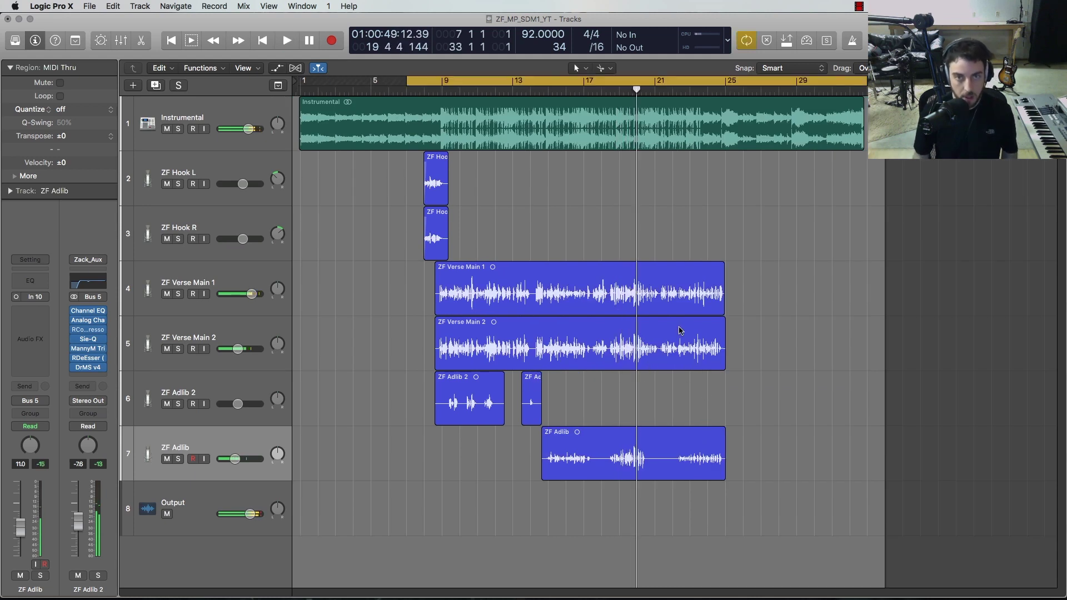
key("space")
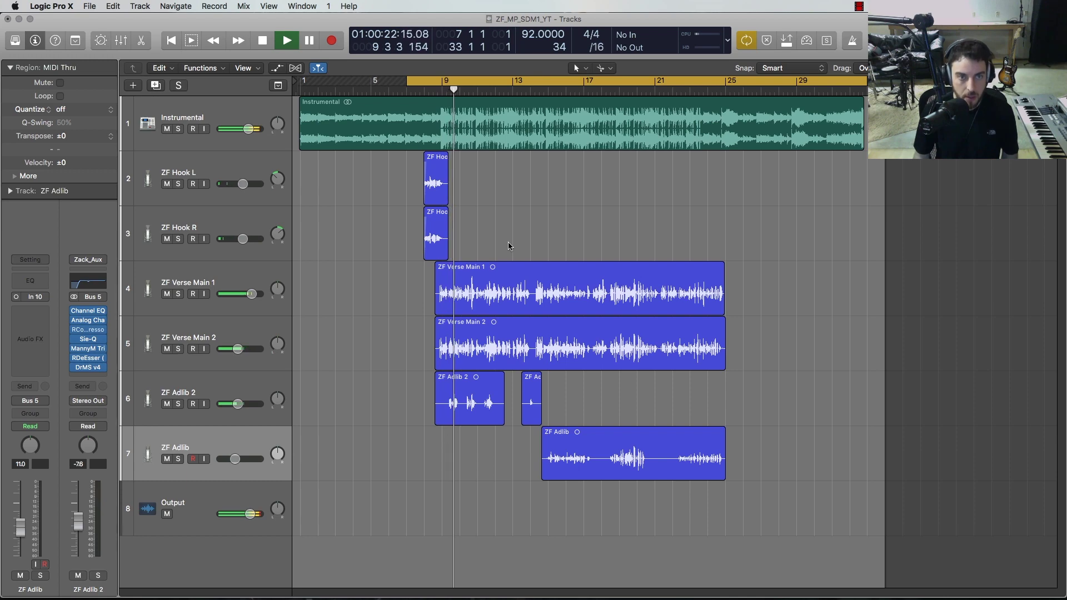
- Raise the Zack_Aux volume to 1.0 dB in the mixer during playback
key("x")
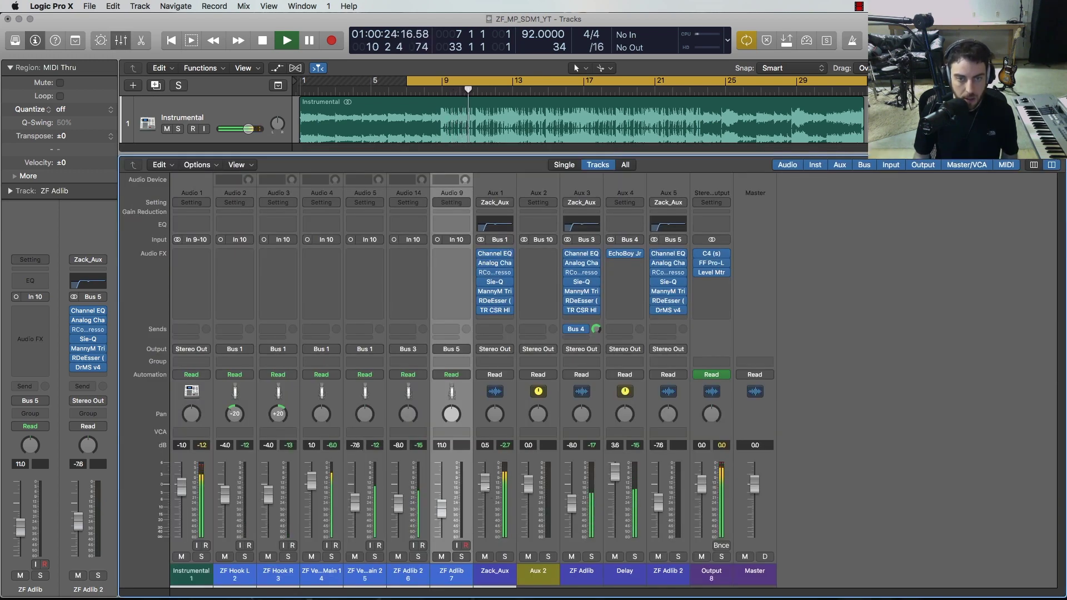
left_click_drag(489, 491, 489, 489)
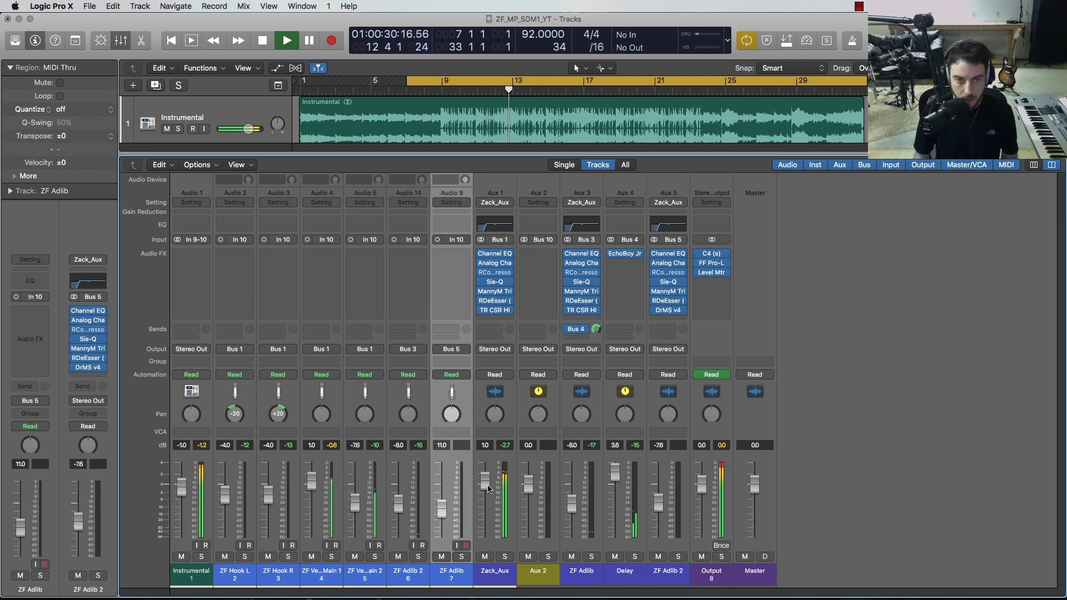
key("x")
key("x")
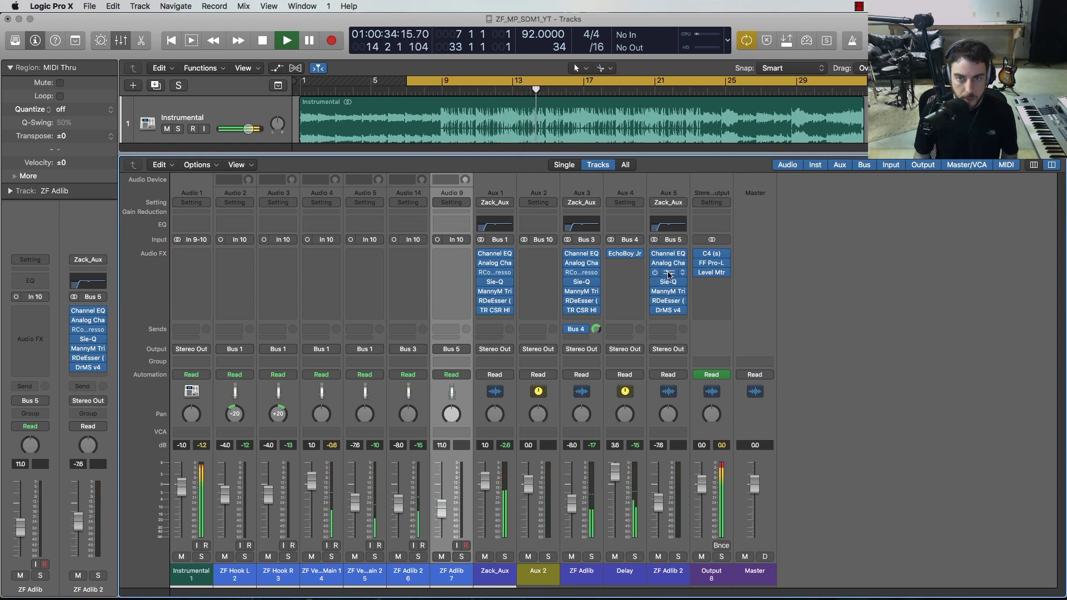
- Open the Zack_Aux RCompressor, RDeEsser, Analog Channel AC202 and MannyM TripleD plug-ins and spread their windows out to review the settings
left_click(495, 272)
left_click_drag(787, 151, 240, 170)
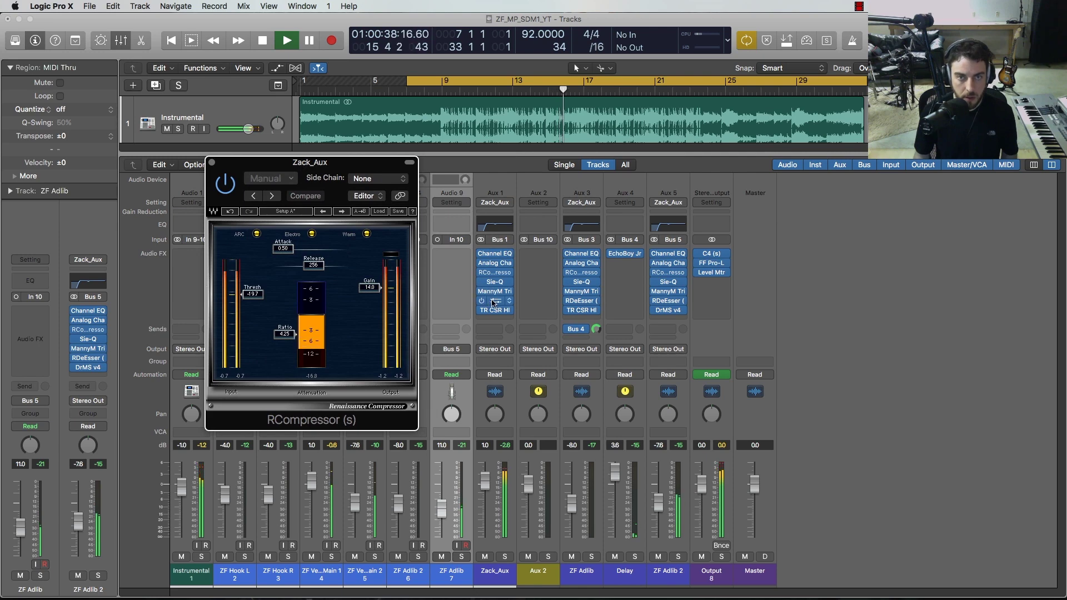
left_click(481, 283)
left_click_drag(578, 173, 875, 184)
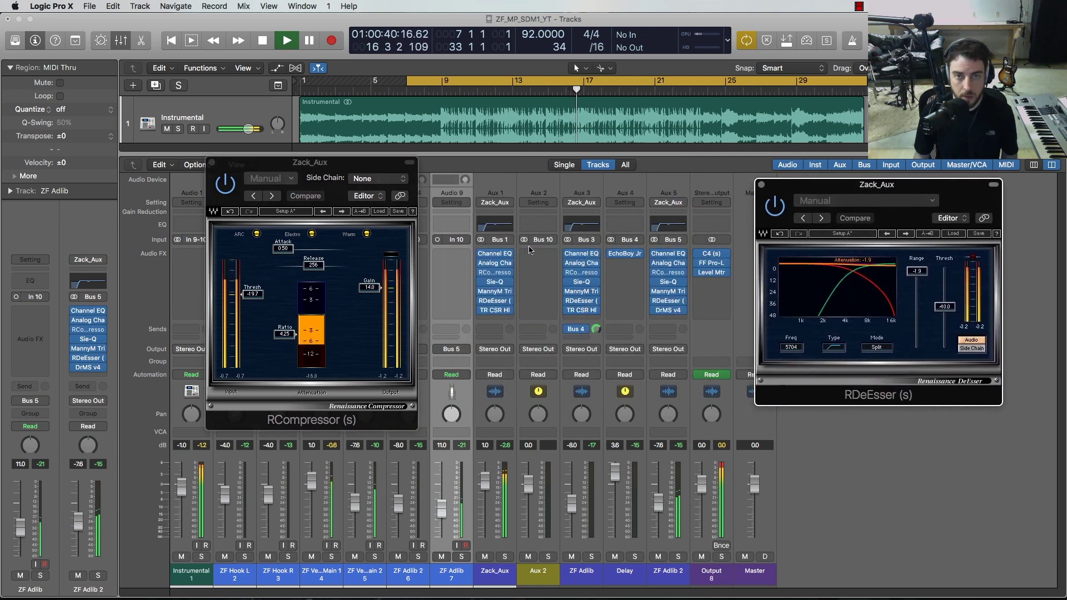
left_click(497, 265)
left_click_drag(533, 172, 748, 340)
left_click(495, 291)
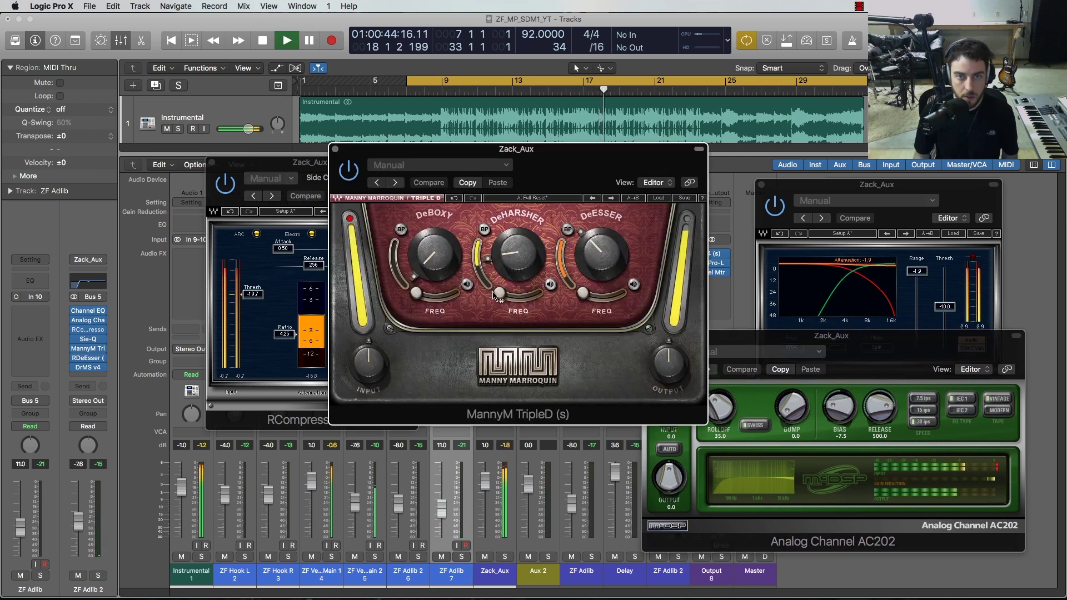
left_click_drag(444, 149, 192, 300)
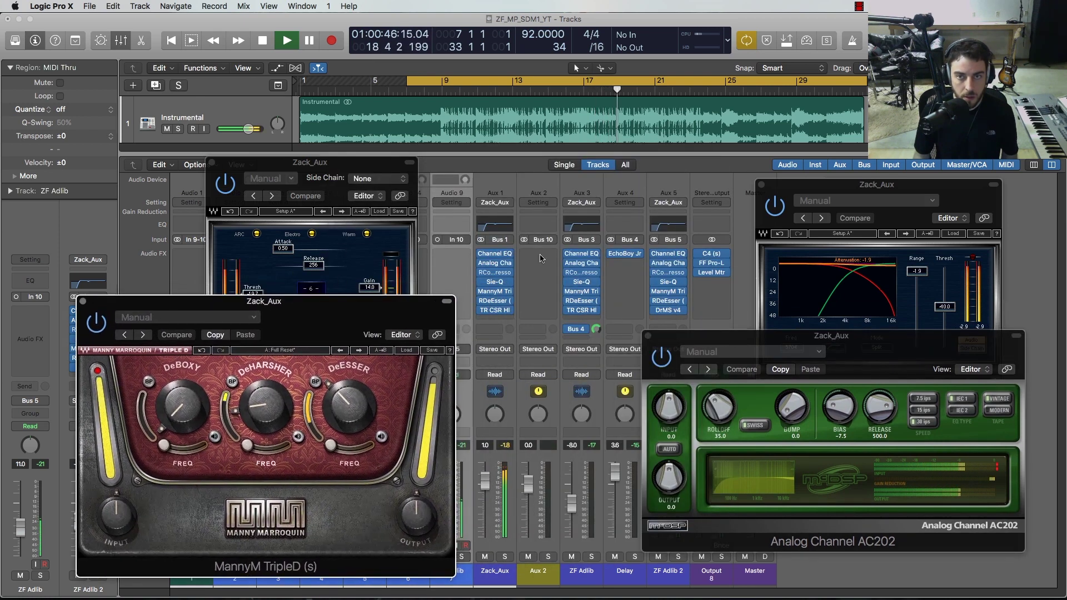
- Review the Delay aux's EchoBoy Jr. settings, then close all plug-in windows and the mixer and stop playback
left_click(625, 254)
left_click_drag(570, 153, 322, 129)
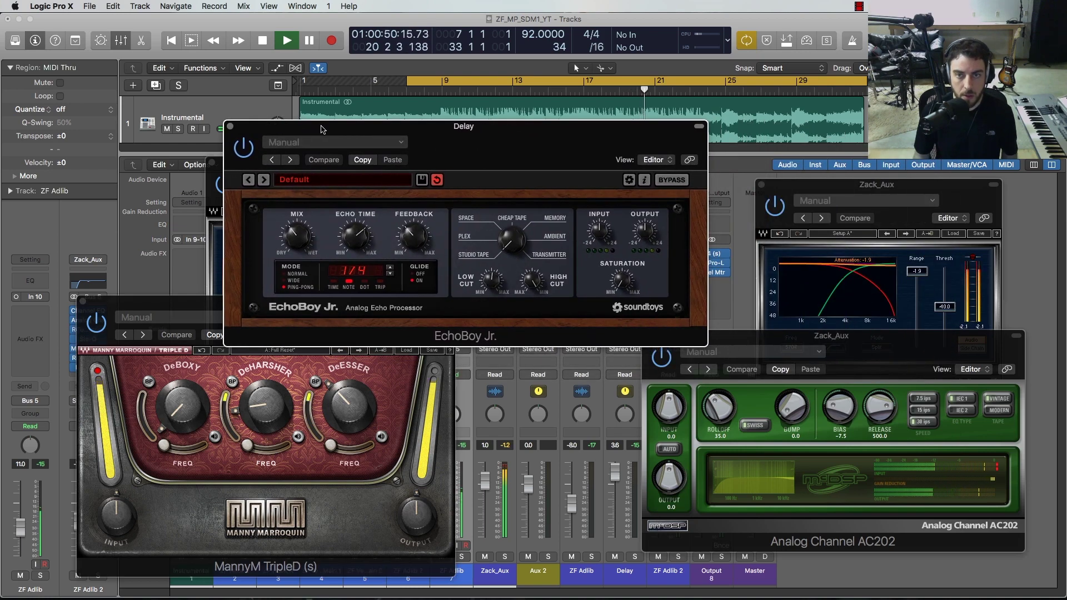
left_click(231, 129)
key("super+w")
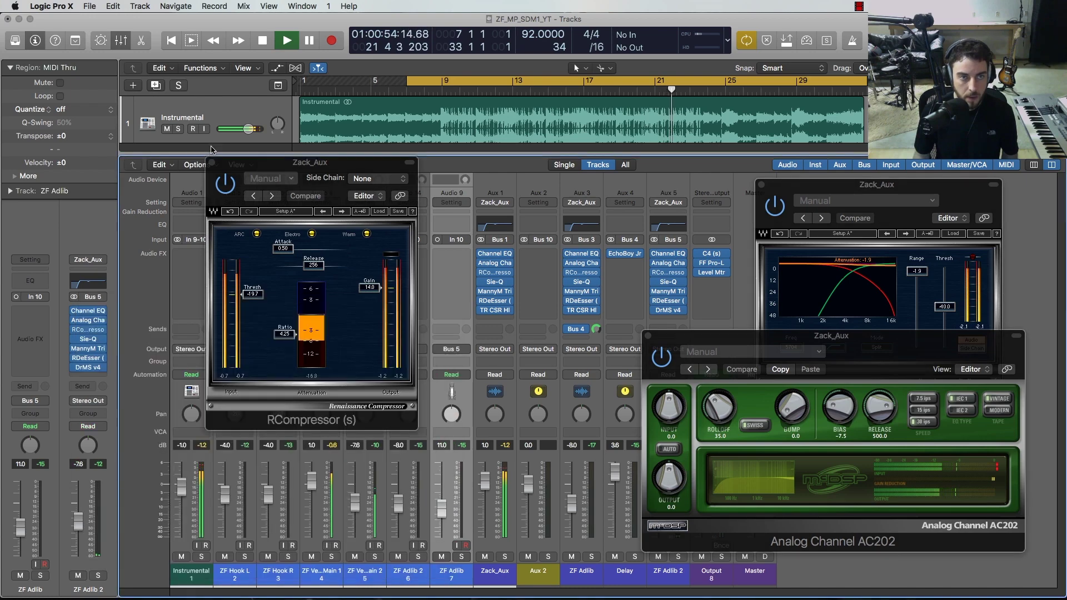
key("super+w")
left_click(648, 336)
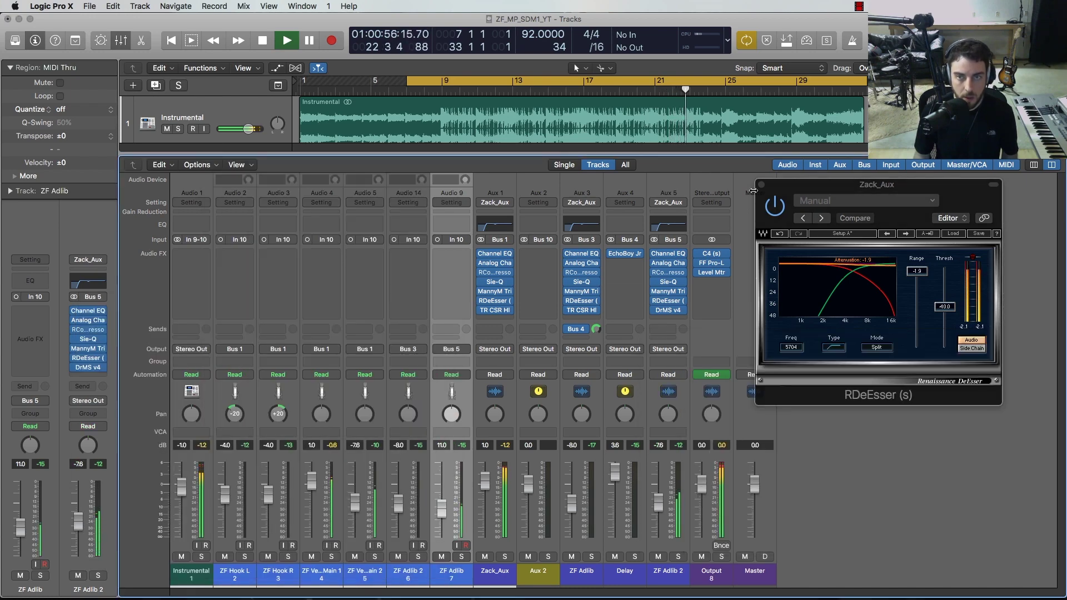
left_click(760, 185)
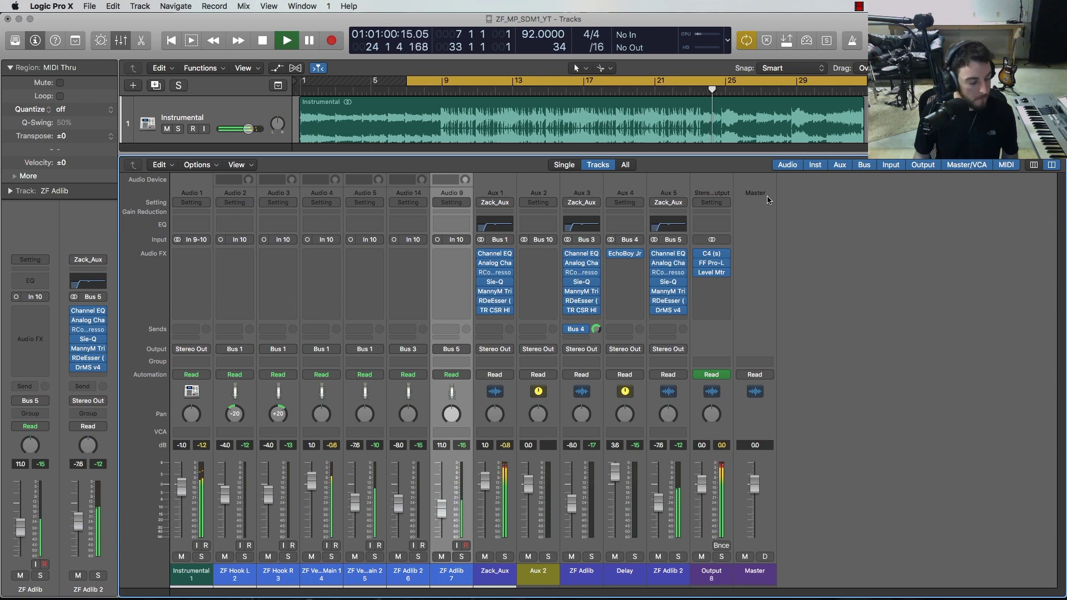
key("x")
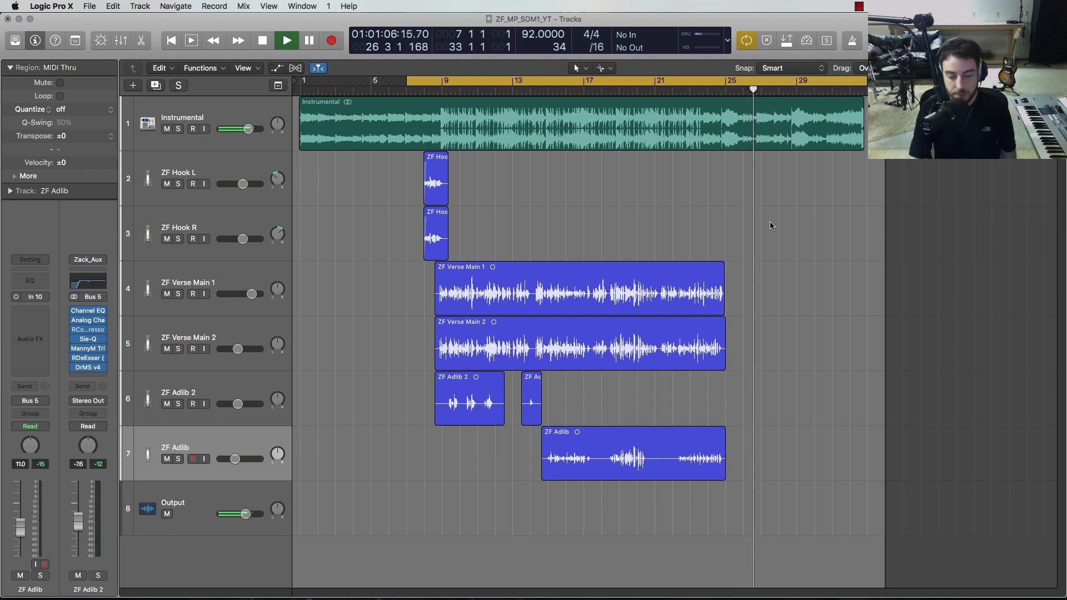
key("space")
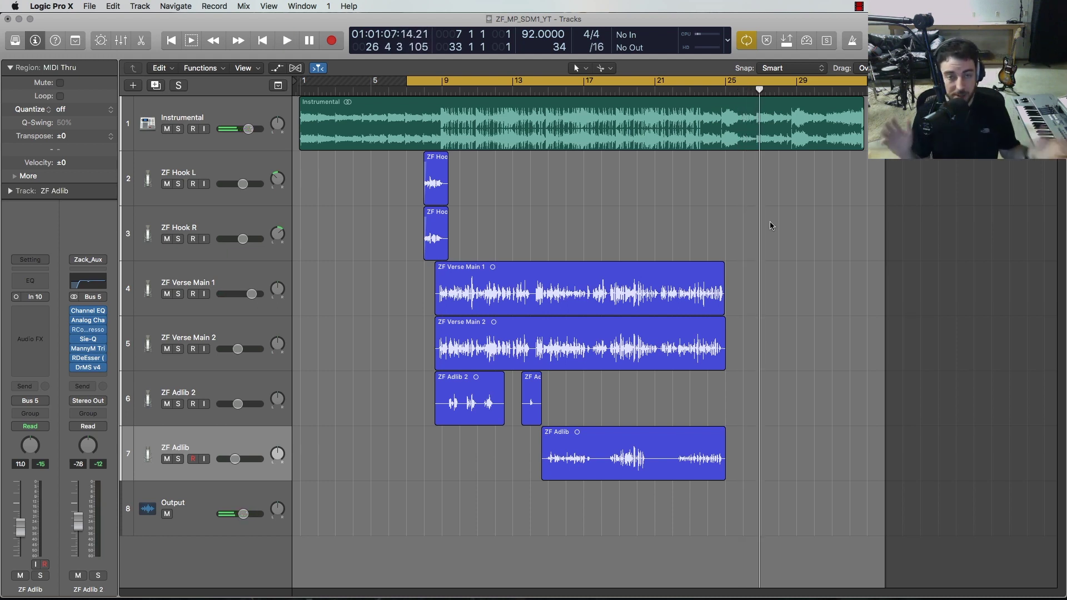